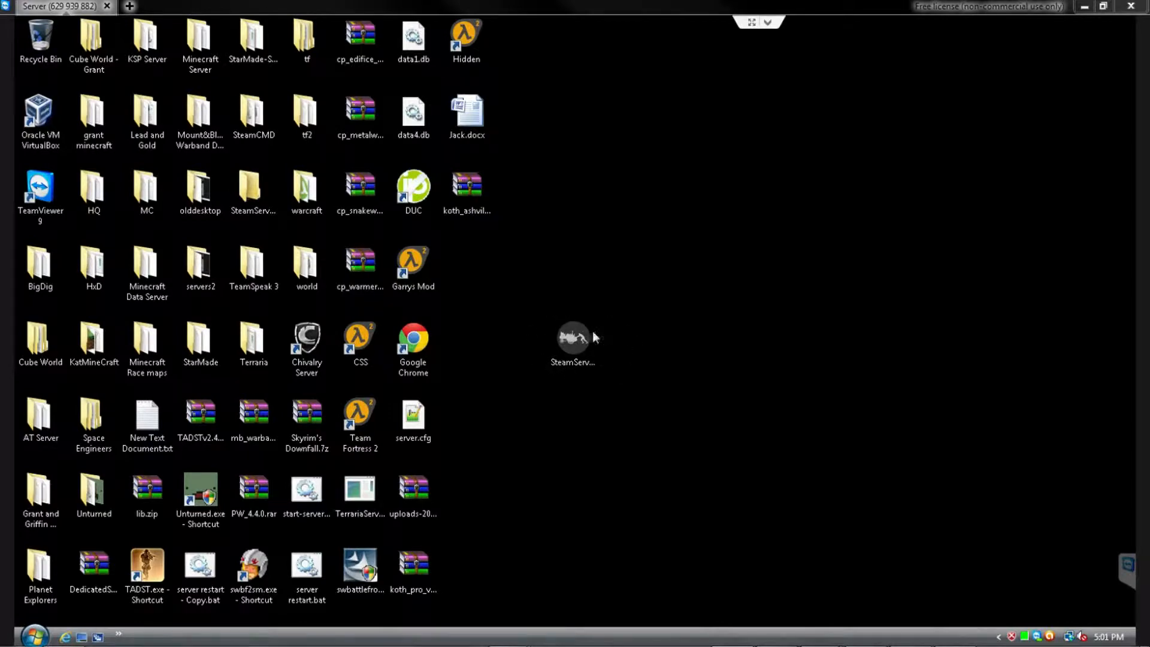
# - Launch Steam Server Helper from the desktop and move its window toward the middle of the desktop
pyautogui.doubleClick(585, 337)
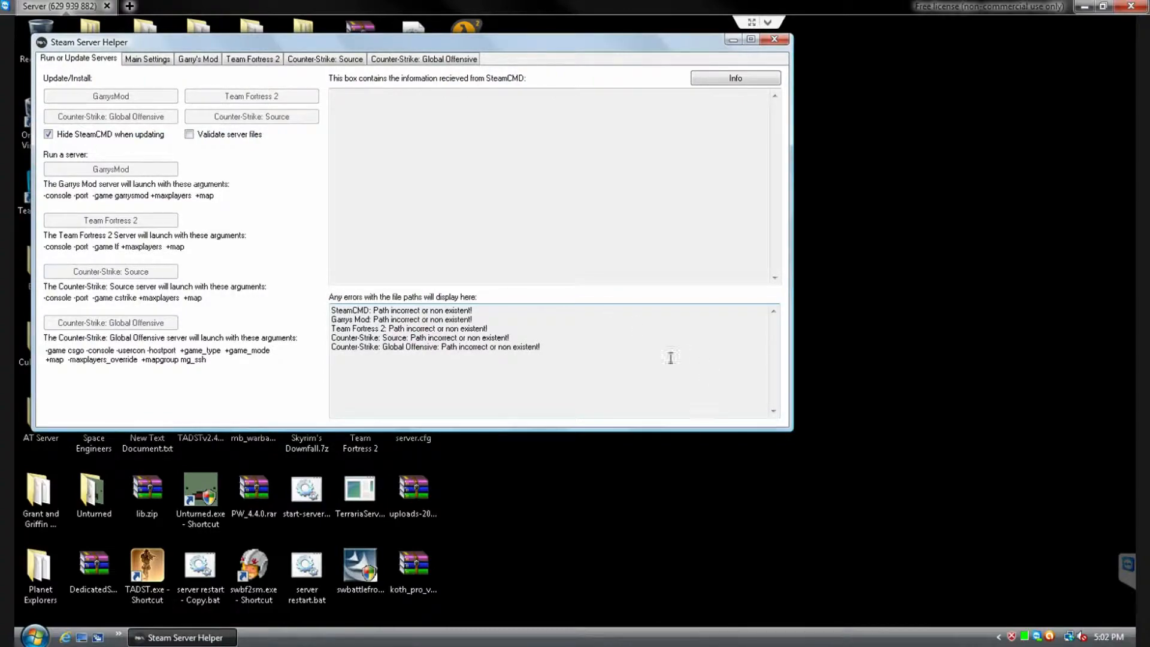
pyautogui.moveTo(395, 52); pyautogui.dragTo(578, 103)
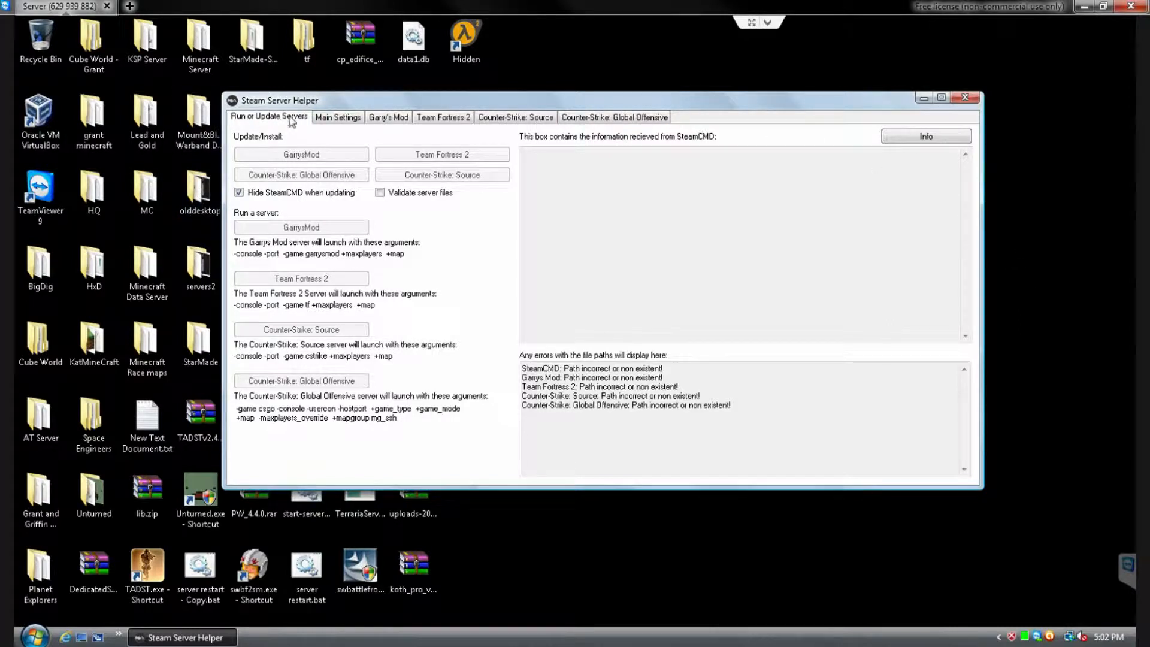
# - Look over the main settings and read the program's ReadMe information
pyautogui.click(334, 121)
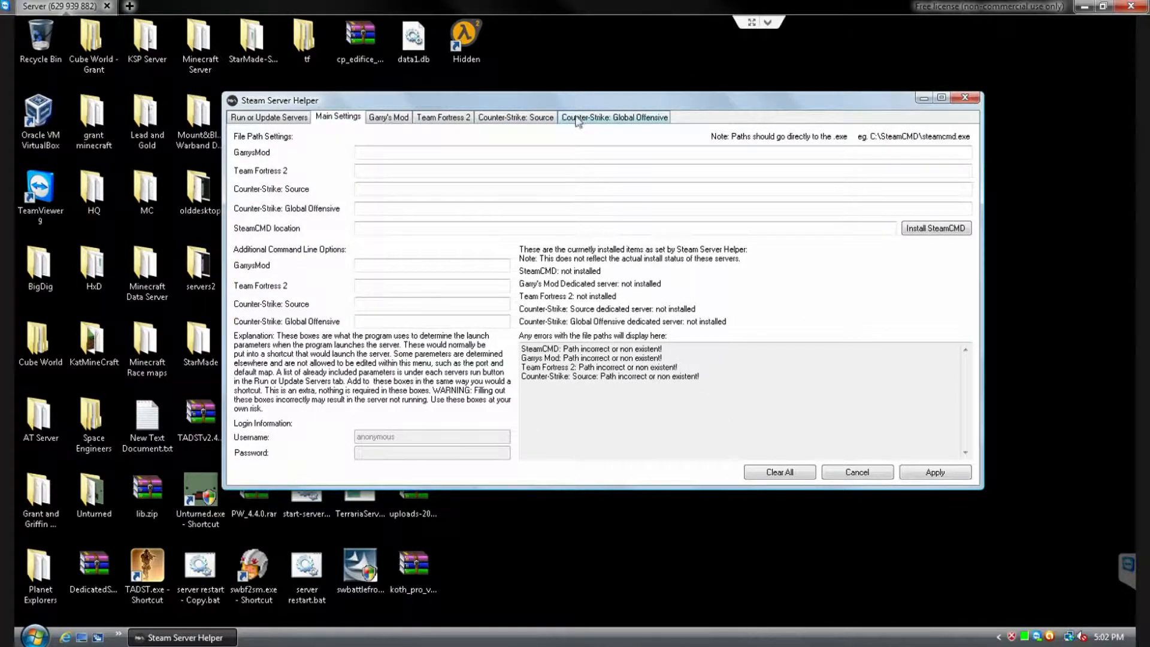
pyautogui.click(304, 120)
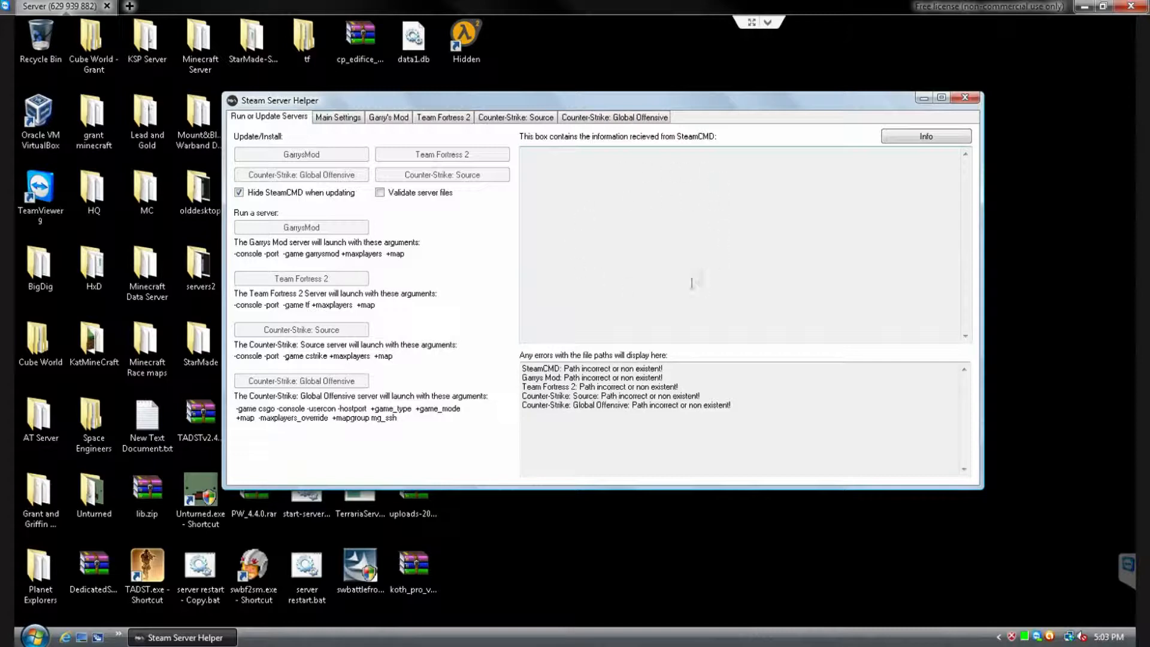
pyautogui.click(950, 139)
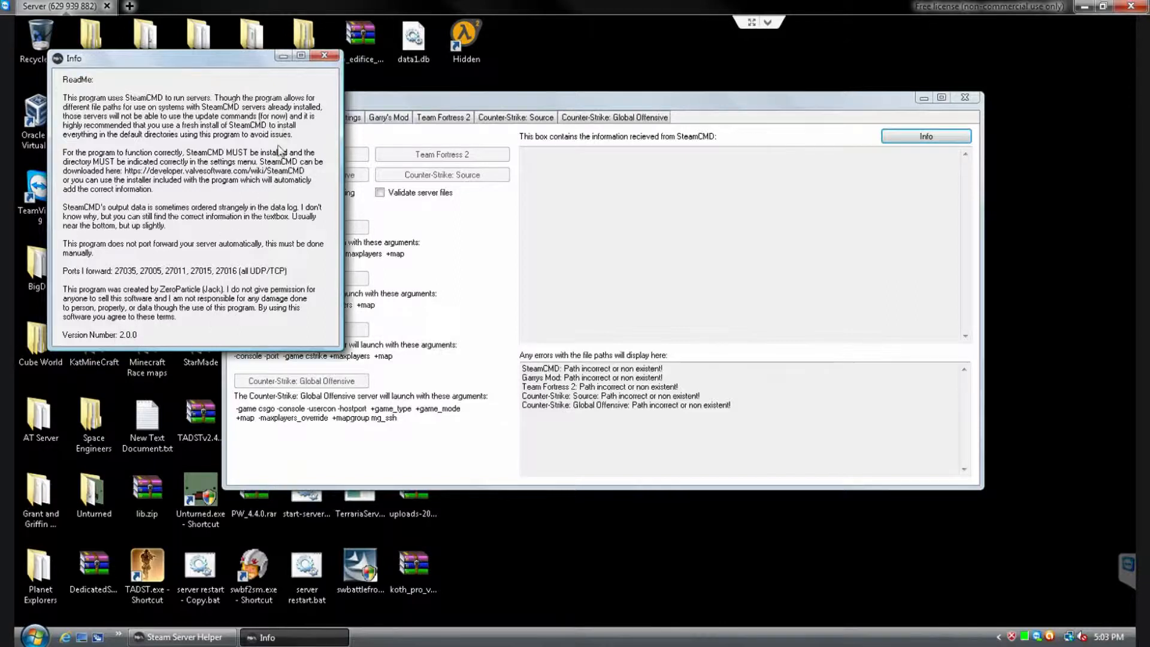
pyautogui.click(316, 55)
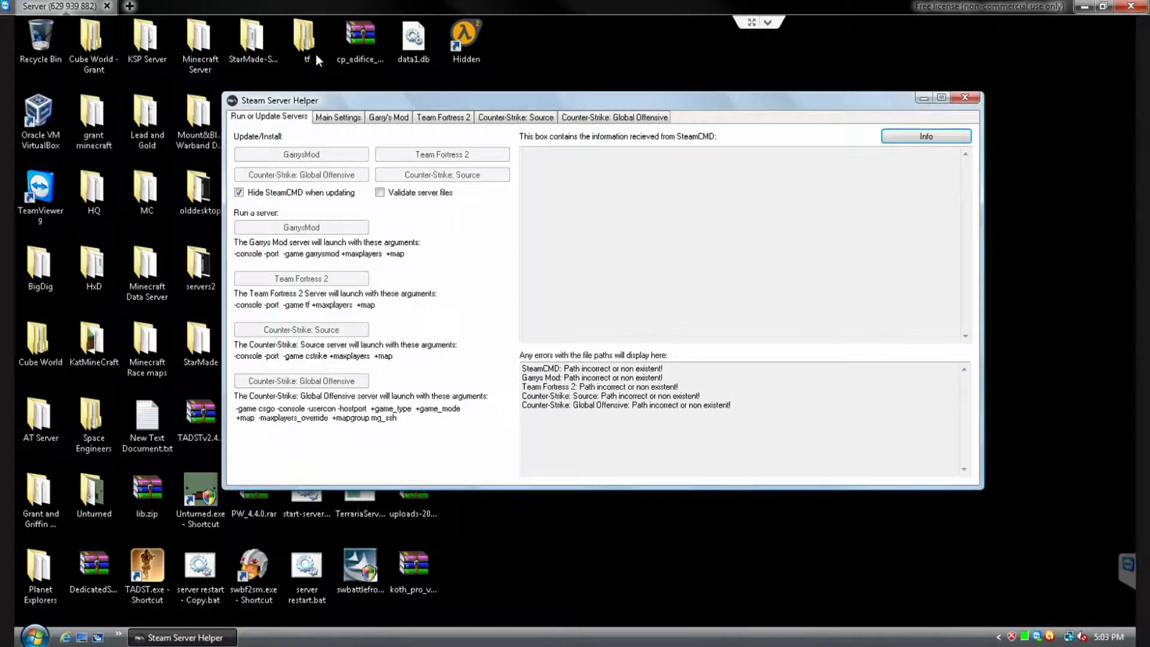
# - Install SteamCMD into the existing SteamCMD folder on the desktop and acknowledge the installation messages
pyautogui.click(354, 119)
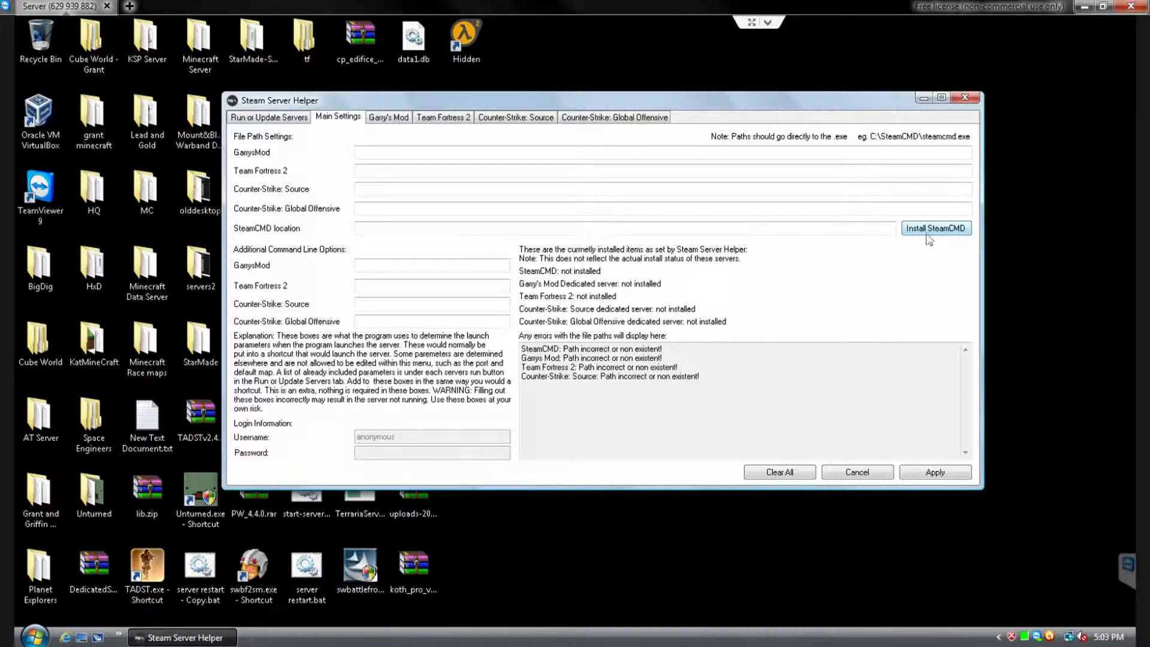
pyautogui.click(355, 228)
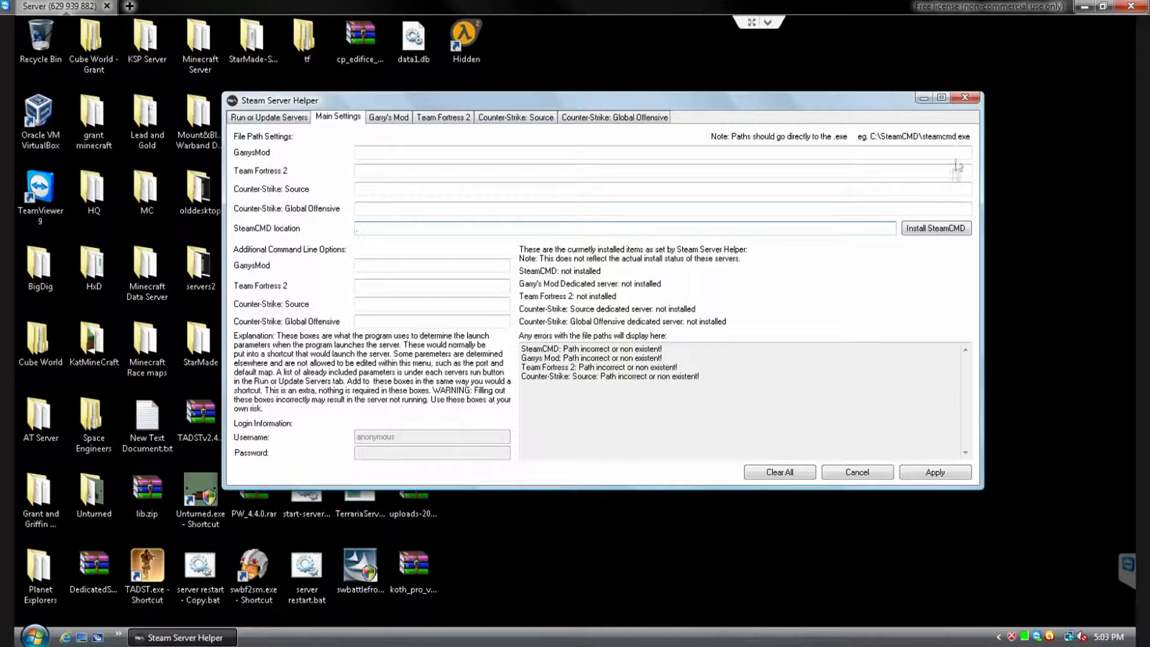
pyautogui.click(940, 233)
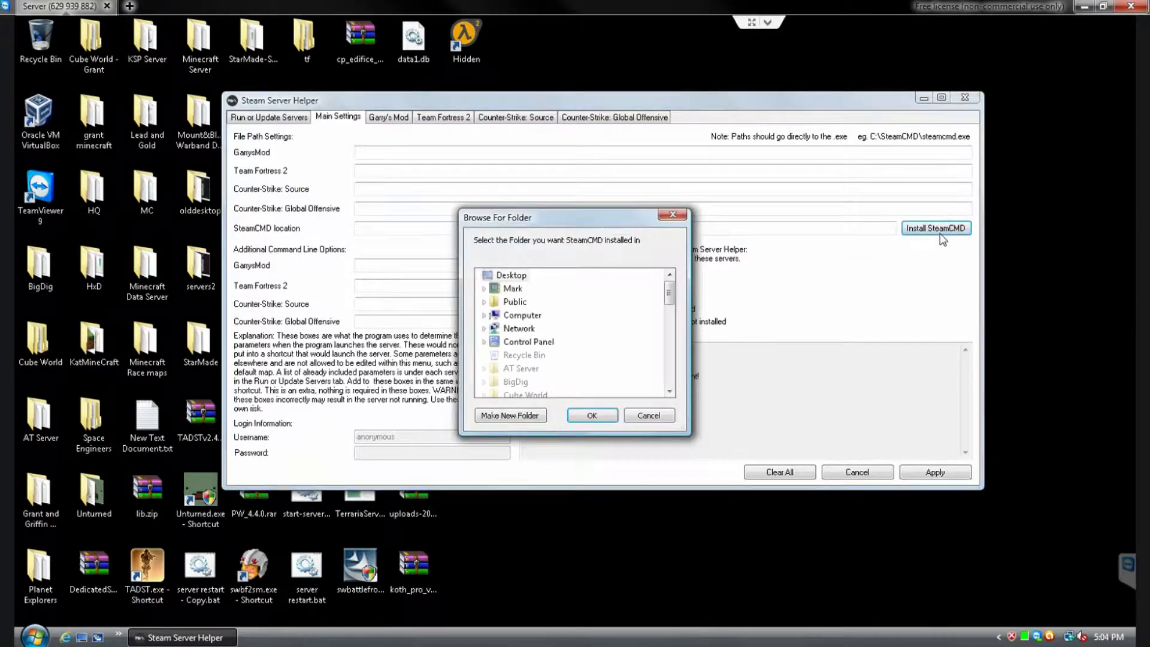
pyautogui.moveTo(672, 299); pyautogui.dragTo(675, 365)
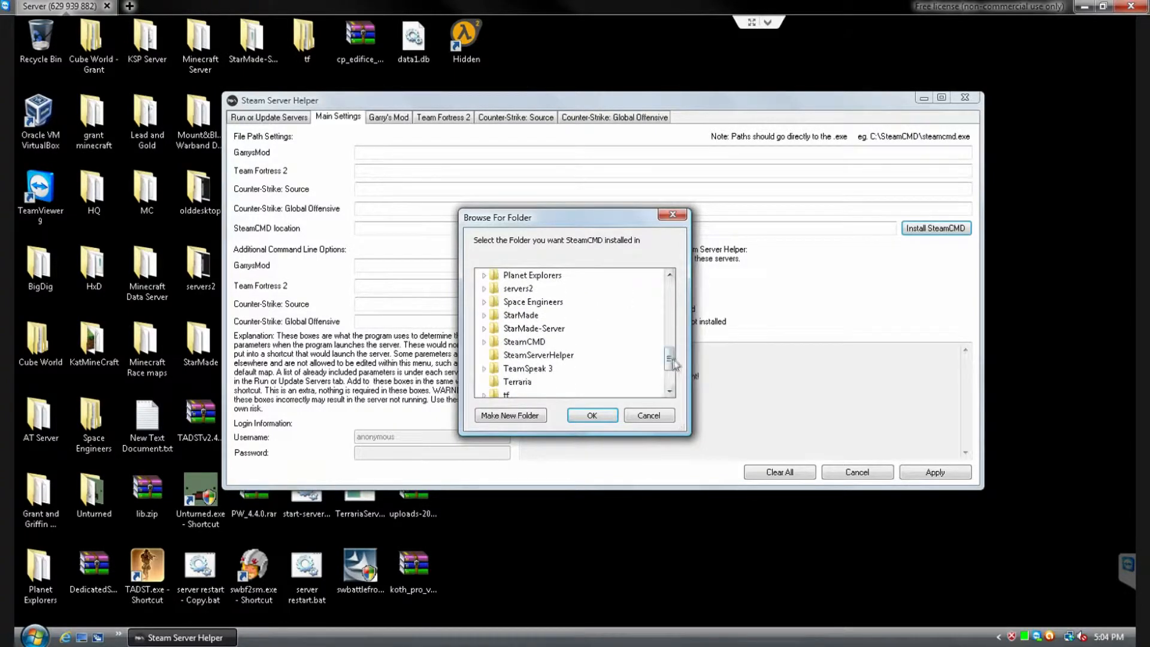
pyautogui.click(524, 342)
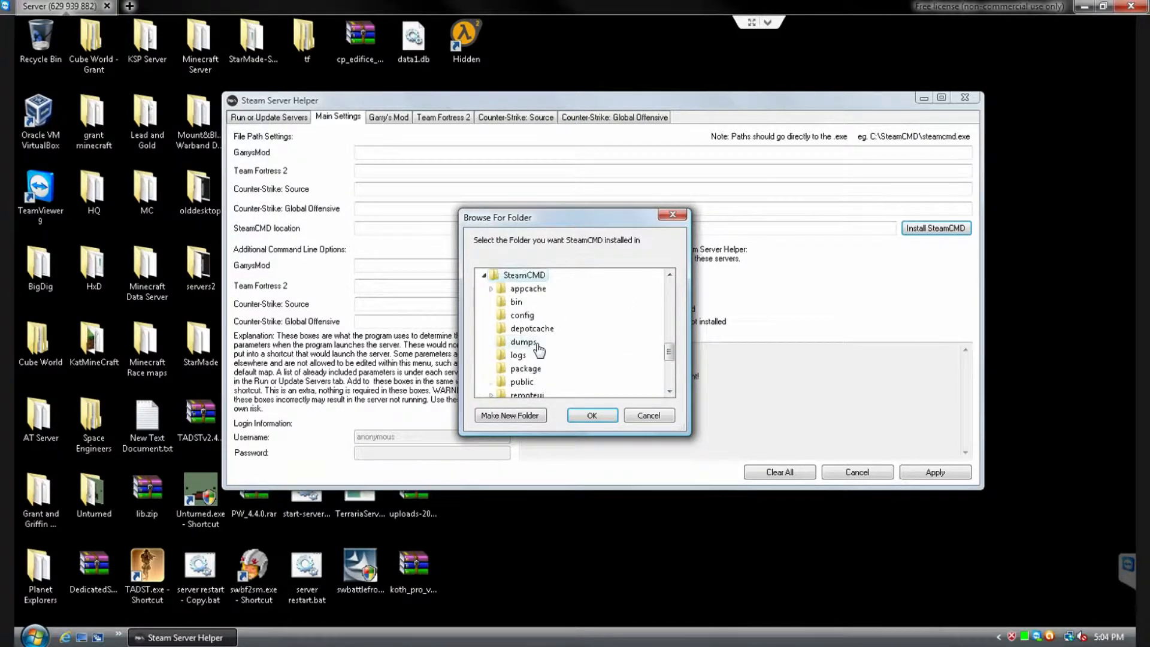
pyautogui.click(593, 416)
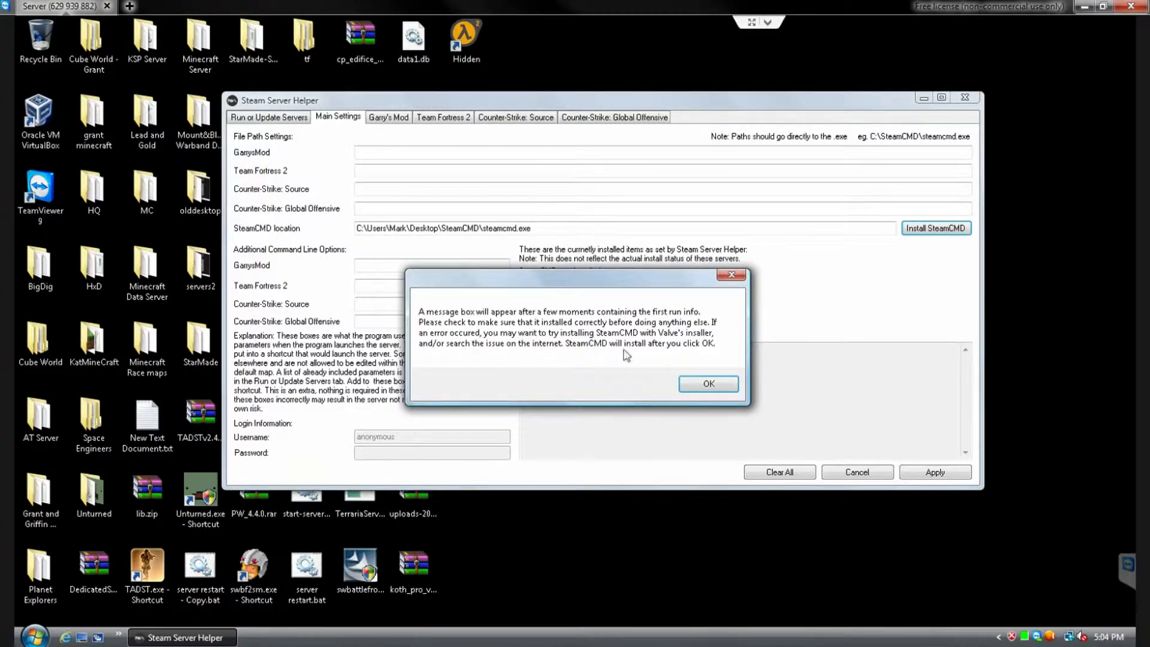
pyautogui.click(718, 388)
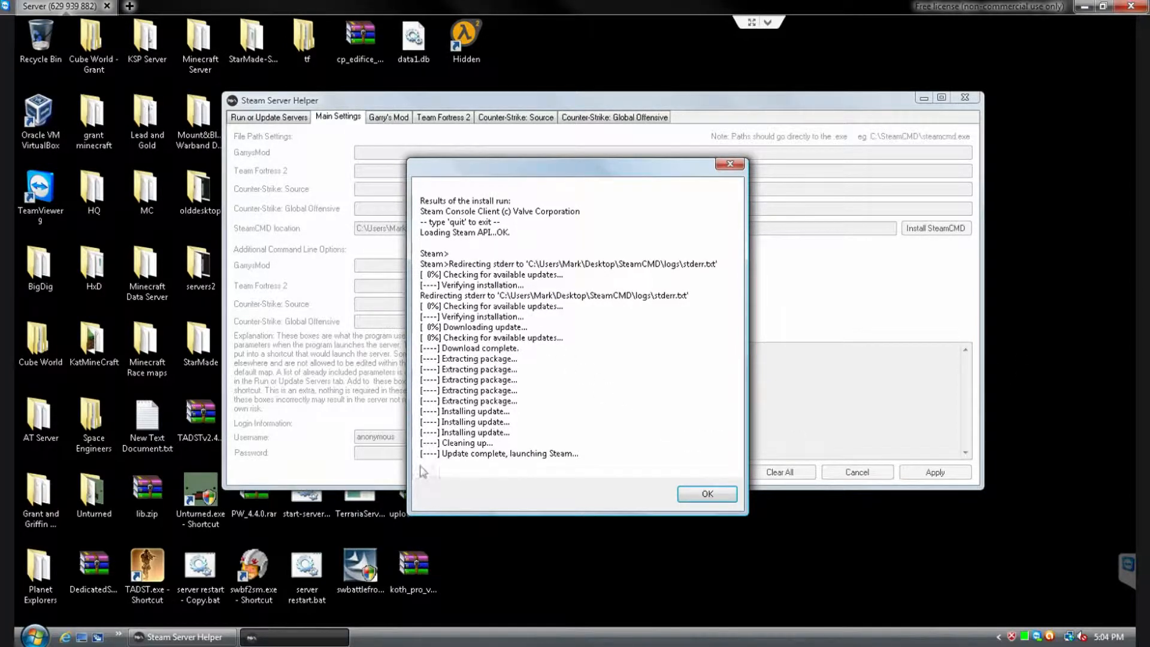
pyautogui.click(709, 494)
pyautogui.click(359, 229)
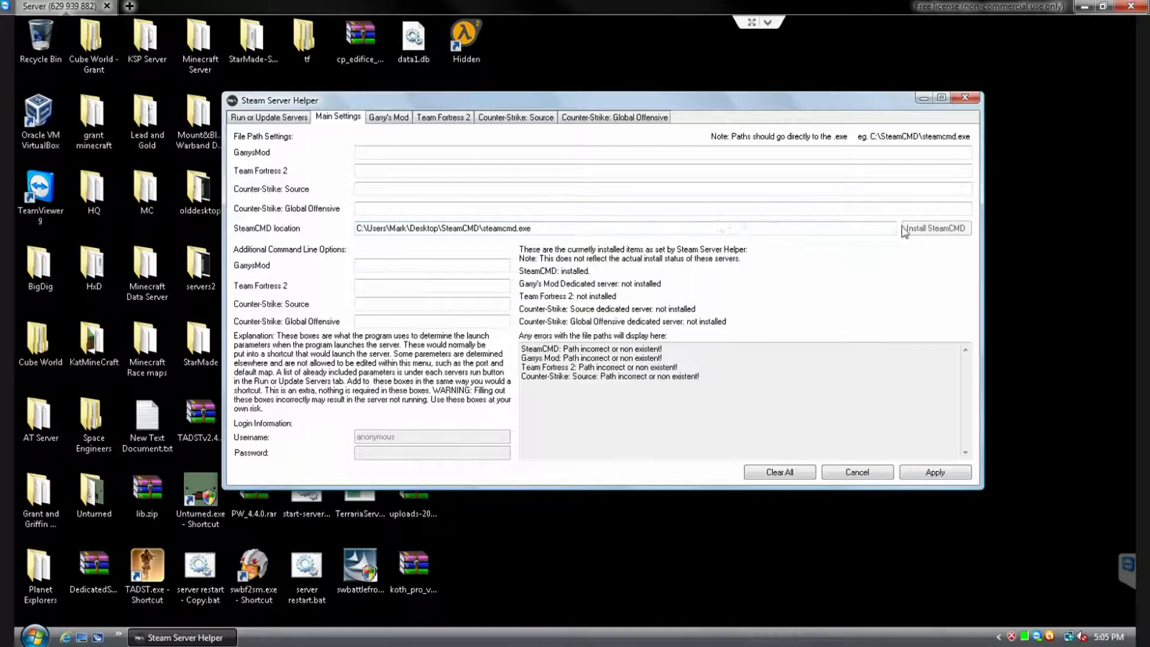
# - Install or update the GarrysMod and Team Fortress 2 dedicated servers
pyautogui.click(271, 117)
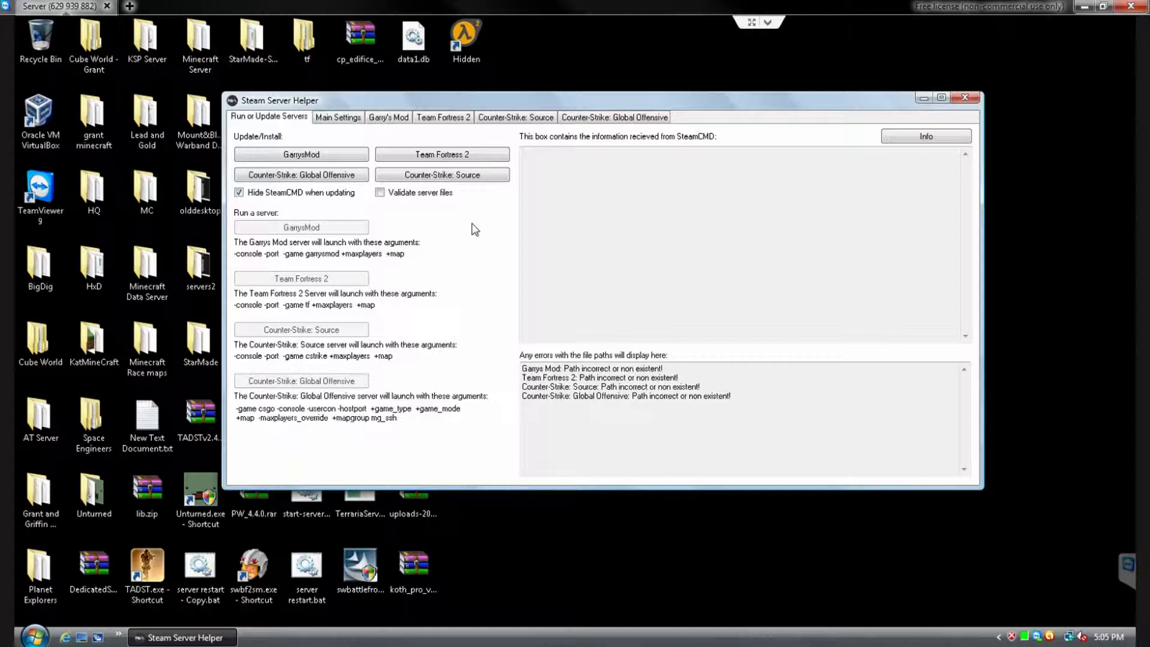
pyautogui.click(348, 157)
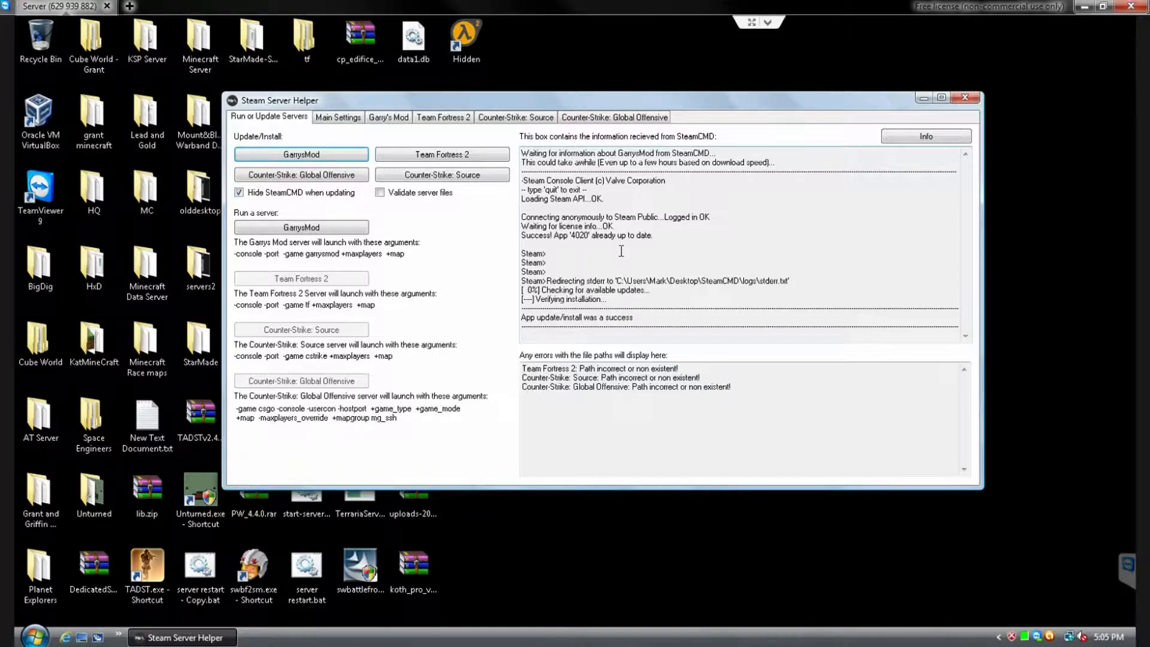
pyautogui.click(474, 158)
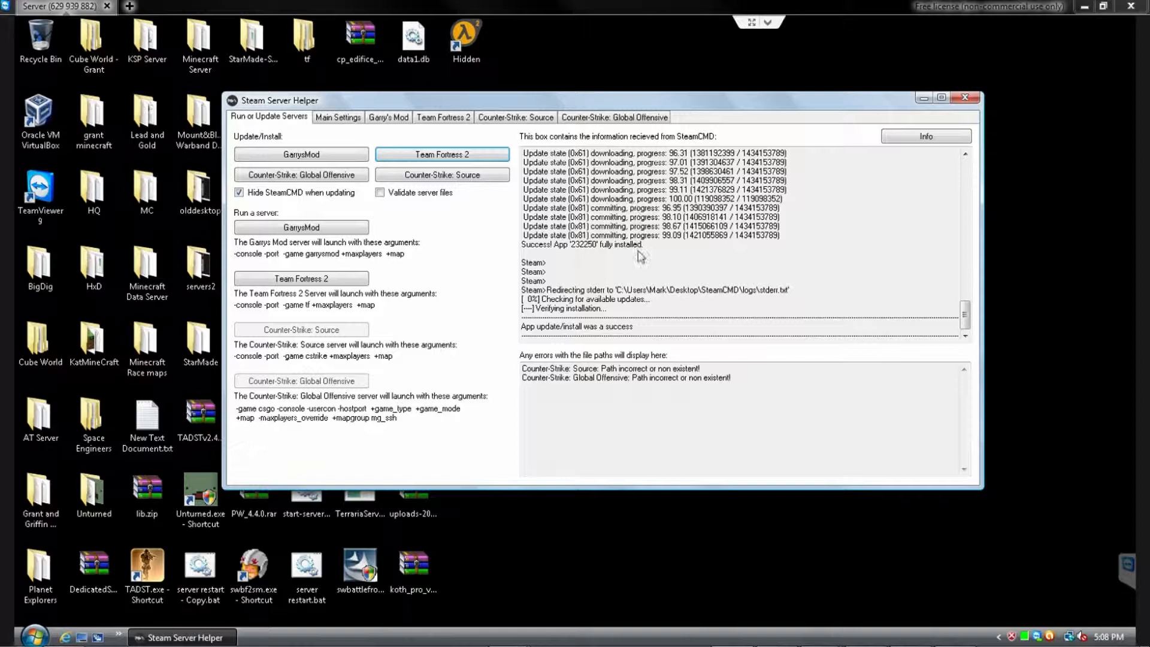
# - Review the SteamCMD output of the Team Fortress 2 installation, from the download progress to the final status line
pyautogui.scroll(2, 678, 260)
pyautogui.scroll(12, 678, 260)
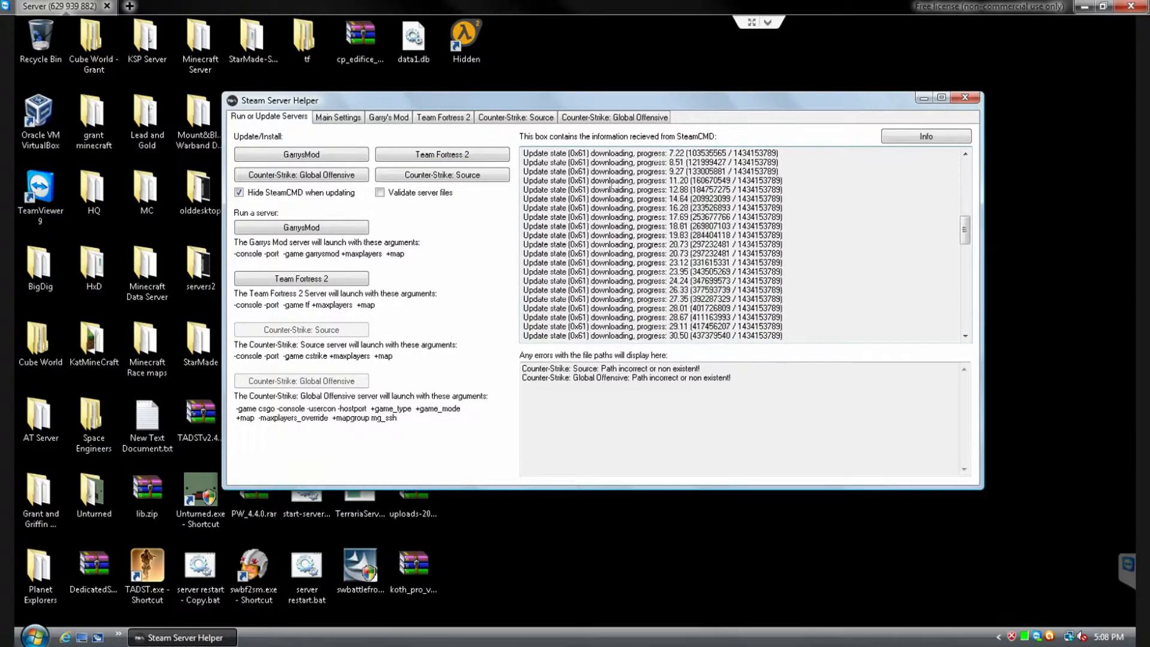
pyautogui.scroll(-10, 617, 291)
pyautogui.scroll(-4, 627, 304)
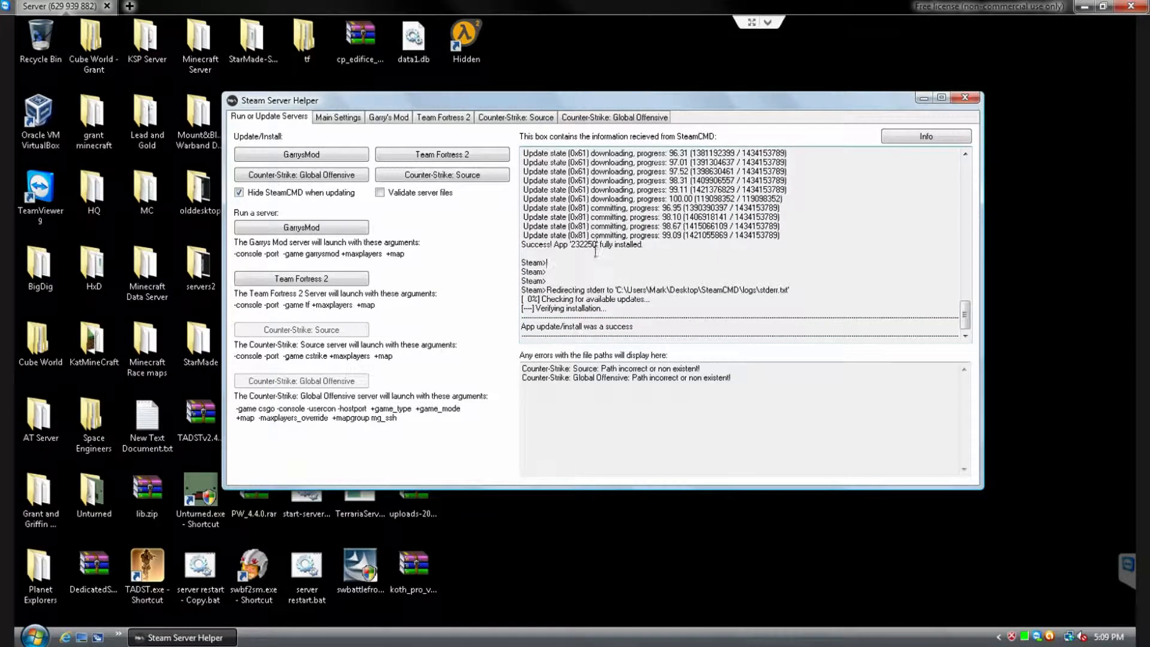
pyautogui.moveTo(529, 327); pyautogui.dragTo(638, 327)
pyautogui.click(636, 326)
# - Install or update the Counter-Strike: Global Offensive and Counter-Strike: Source servers, and check the server file paths in the main settings
pyautogui.click(343, 179)
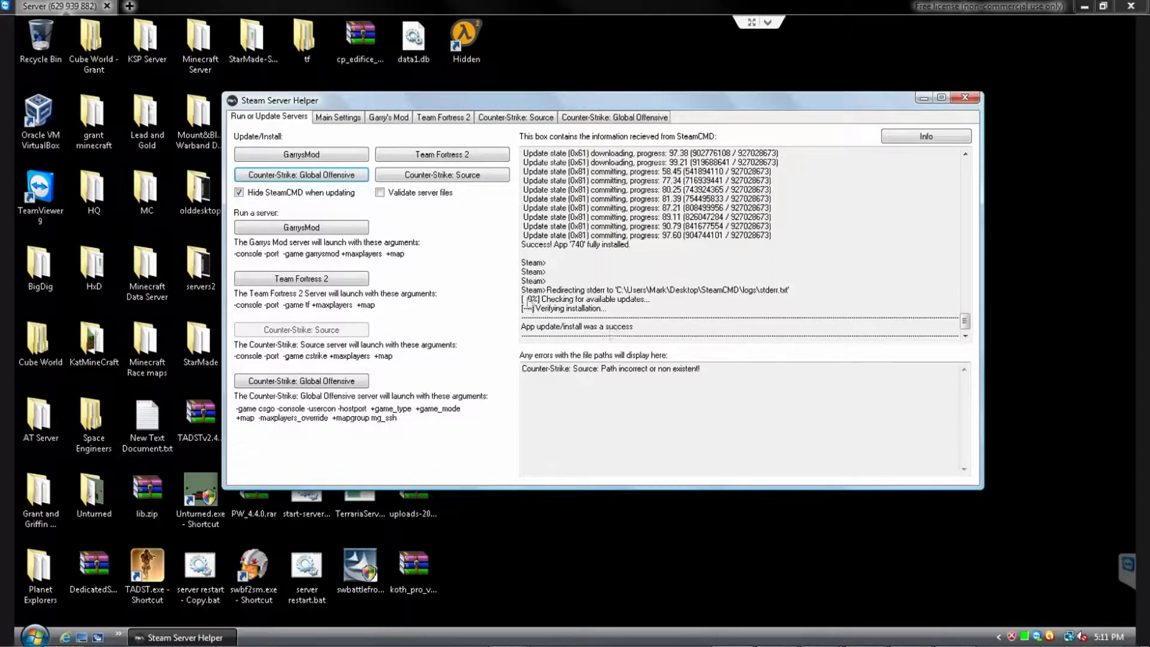
pyautogui.click(468, 174)
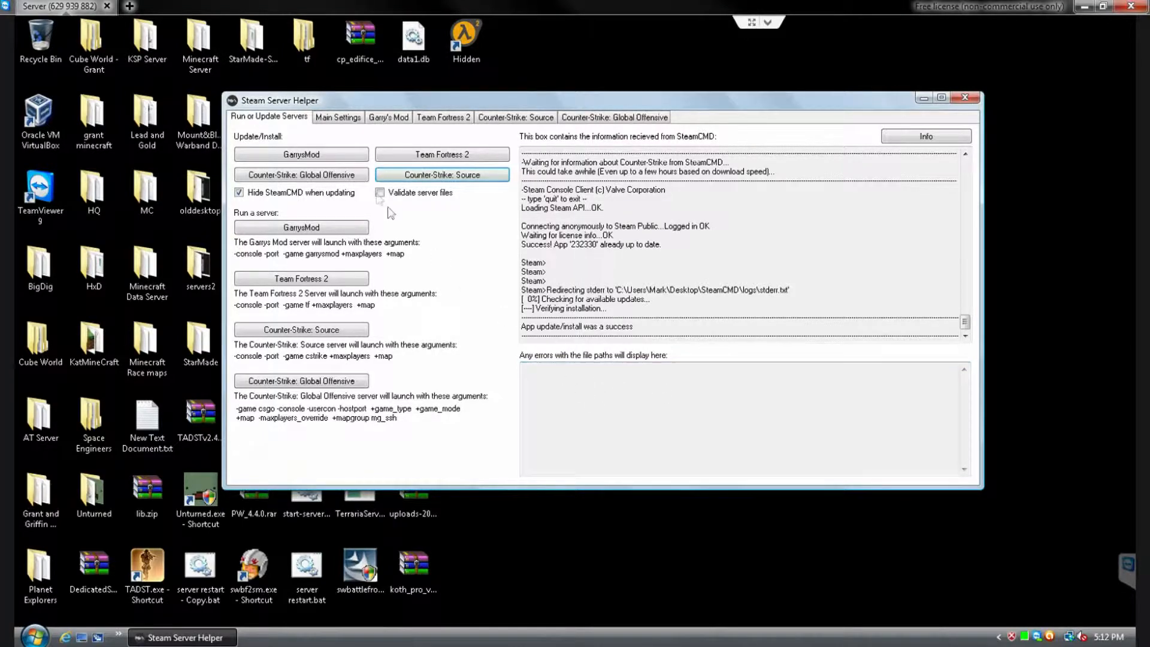
pyautogui.click(339, 119)
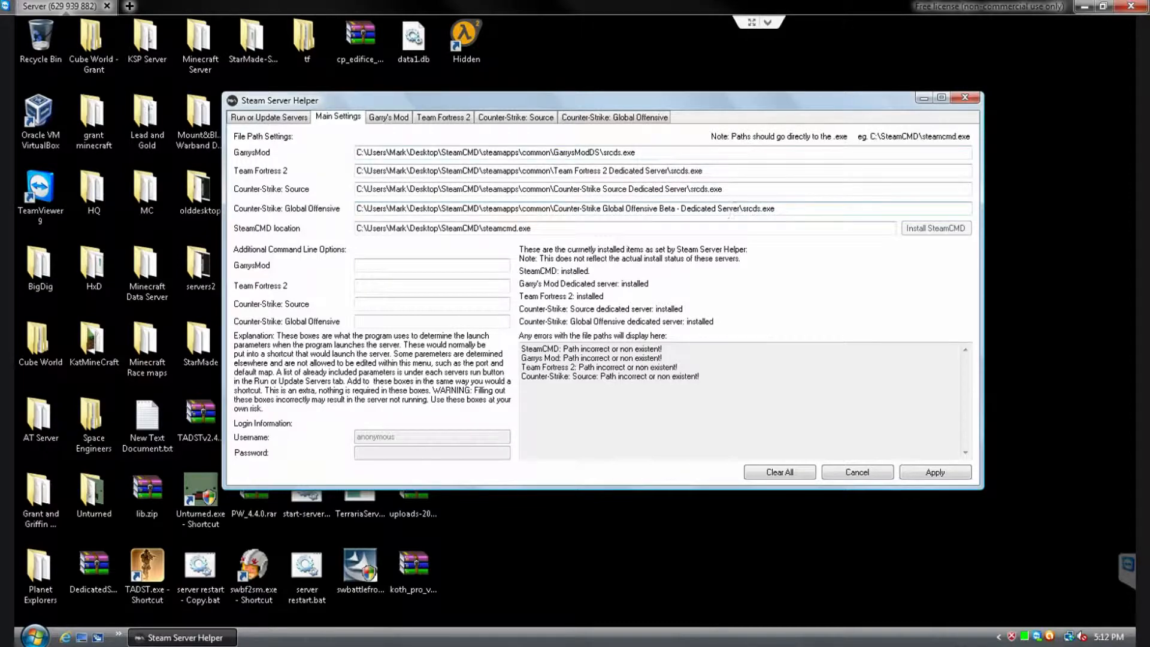
pyautogui.click(301, 119)
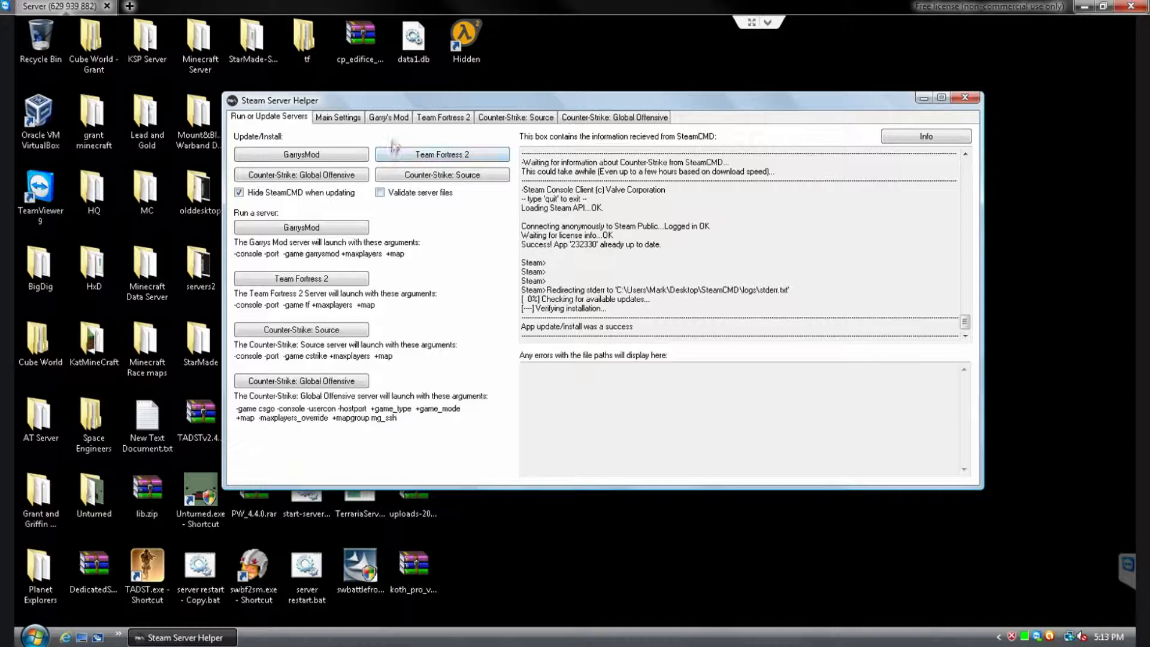
# - Examine the Garry's Mod settings for mounting extra content, admin setup and server.cfg editing
pyautogui.click(393, 119)
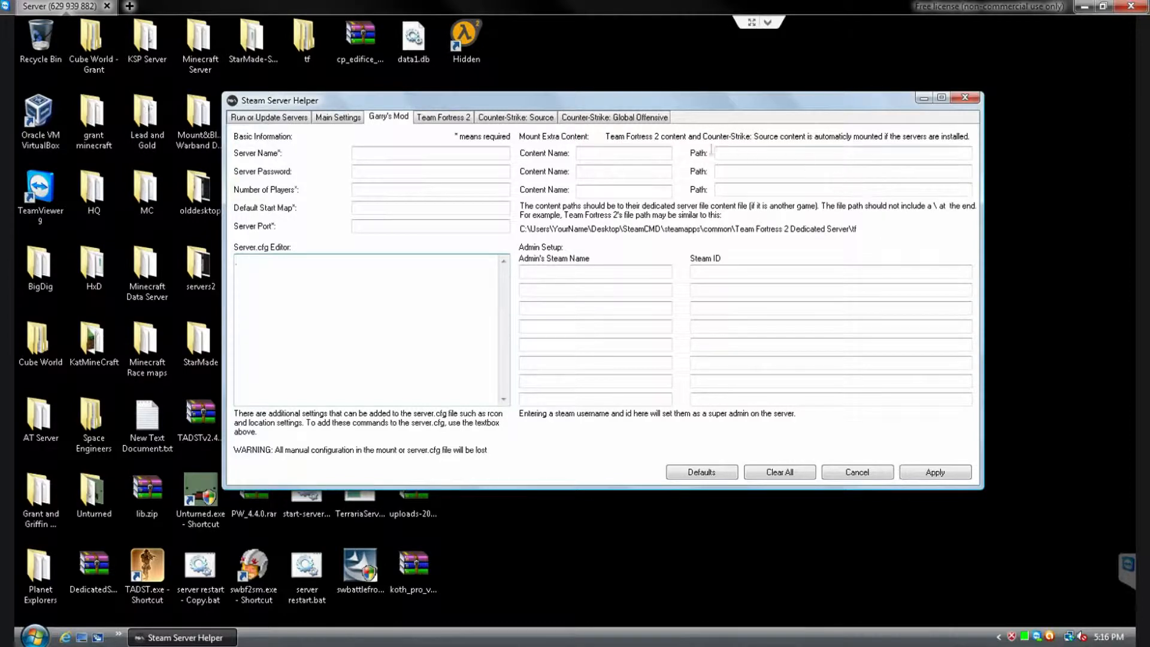
pyautogui.click(589, 154)
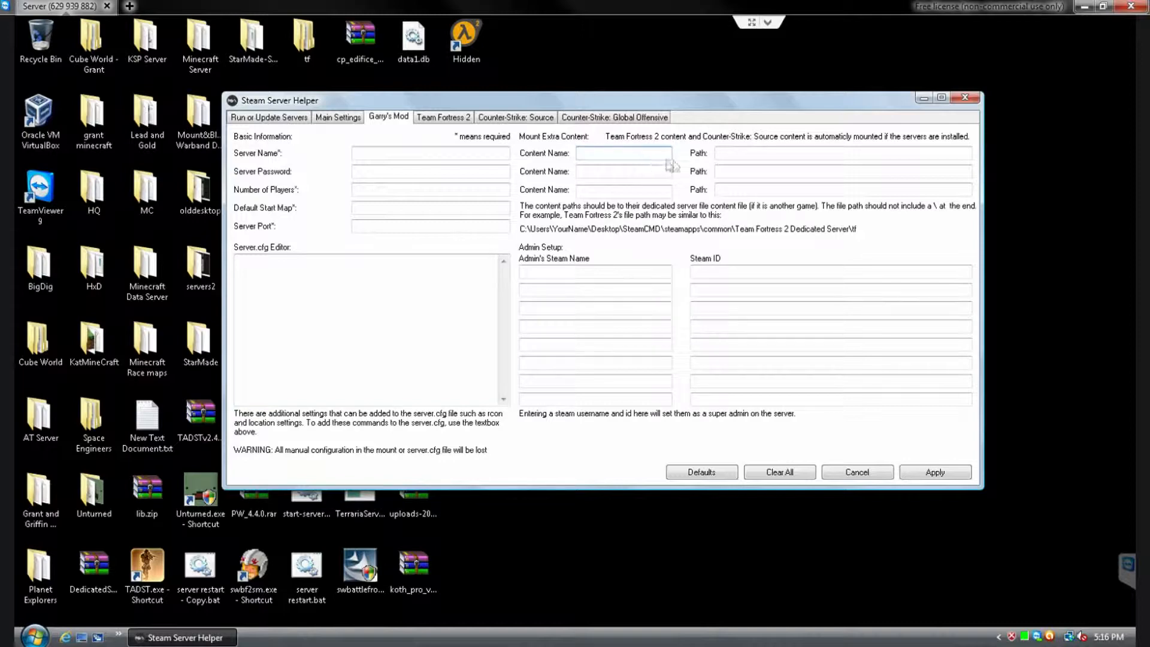
pyautogui.click(744, 154)
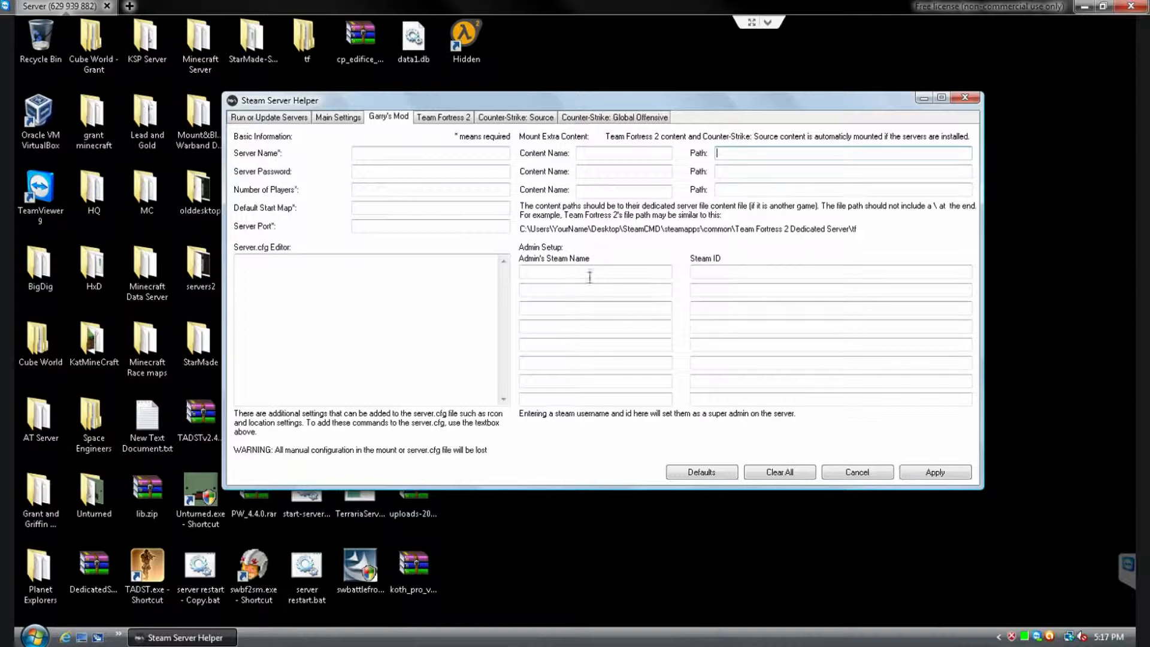
pyautogui.click(543, 273)
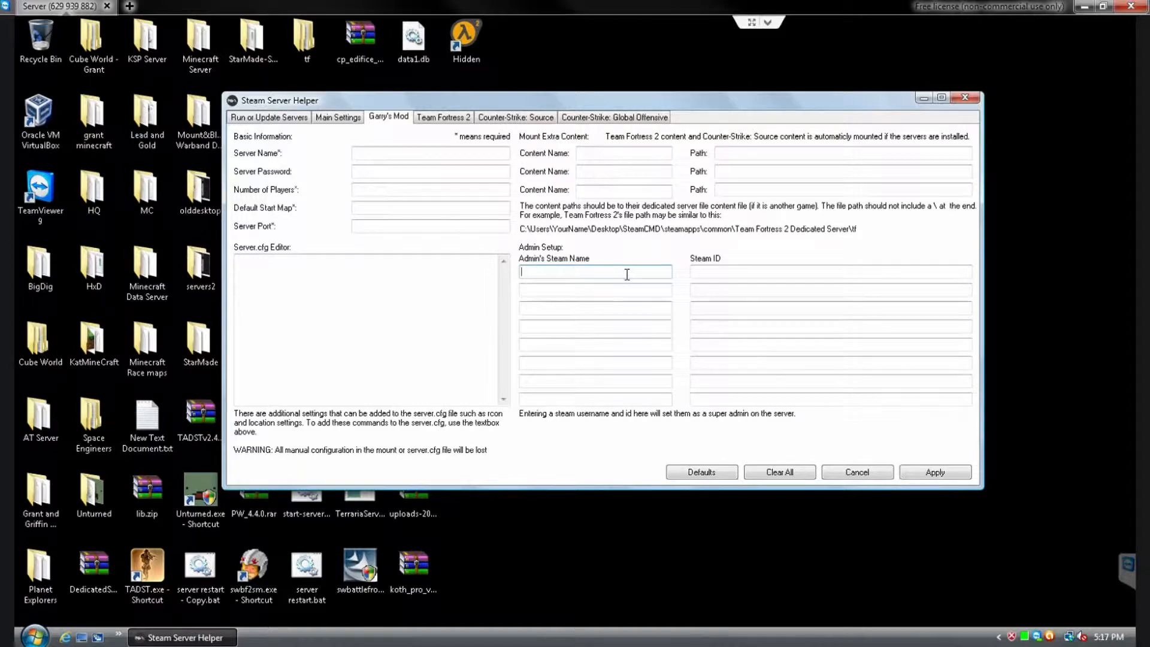
pyautogui.click(716, 272)
pyautogui.hotkey('ctrl', 'v')
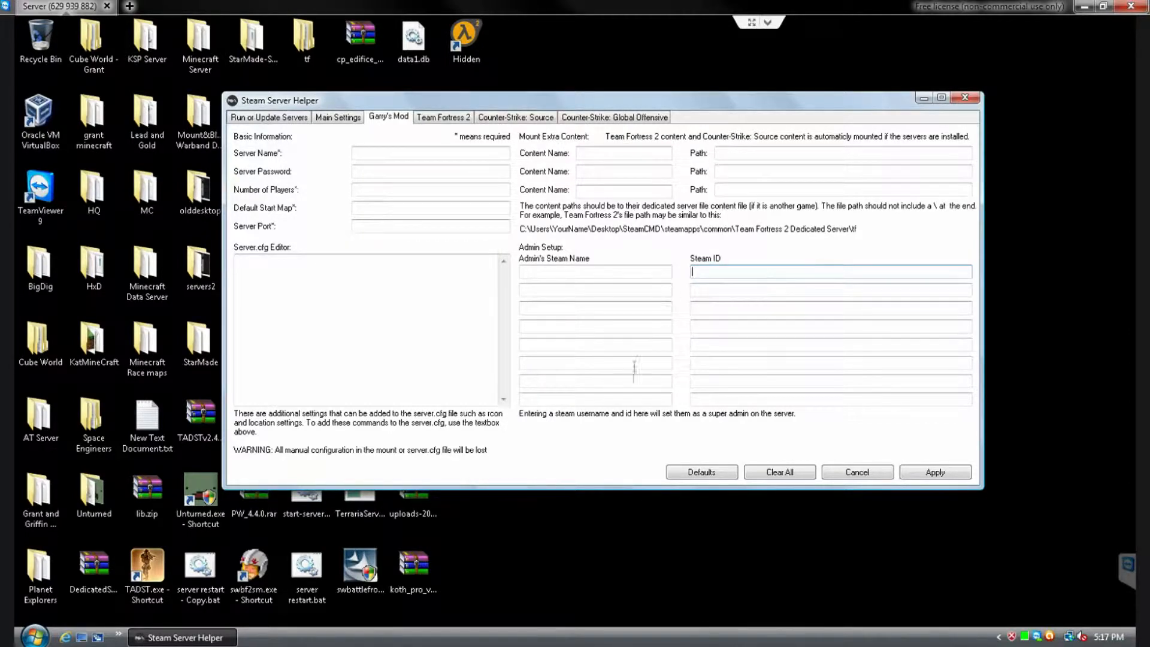
pyautogui.click(364, 320)
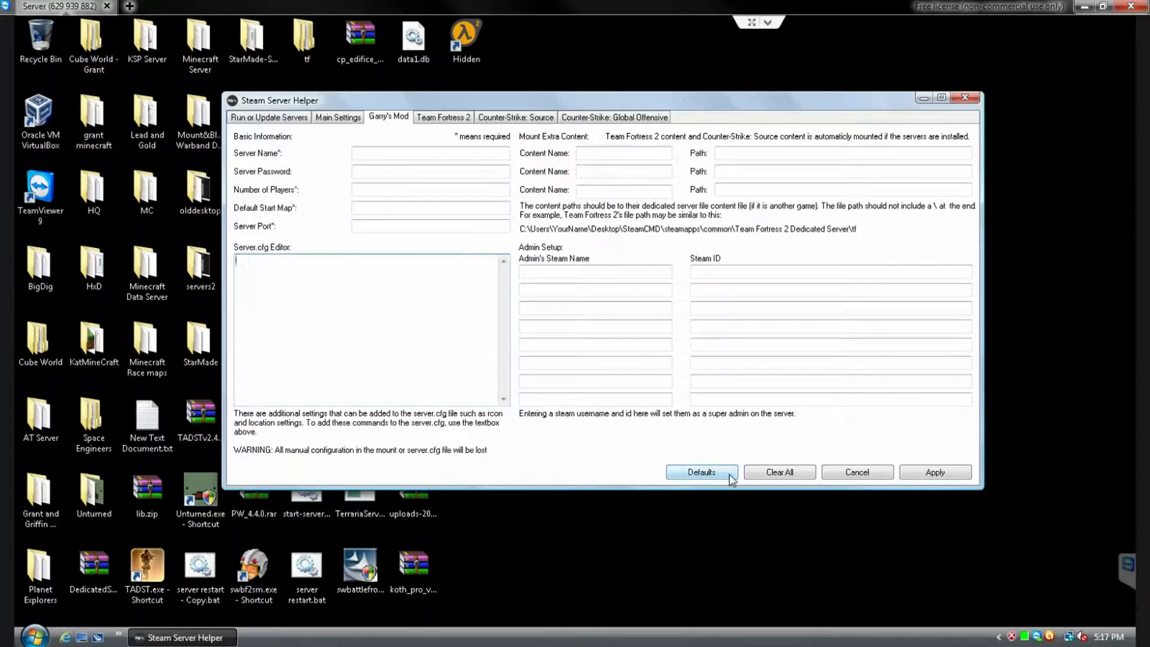
# - Load the default Garry's Mod settings and look through the server.cfg entries and the required basic fields
pyautogui.click(701, 472)
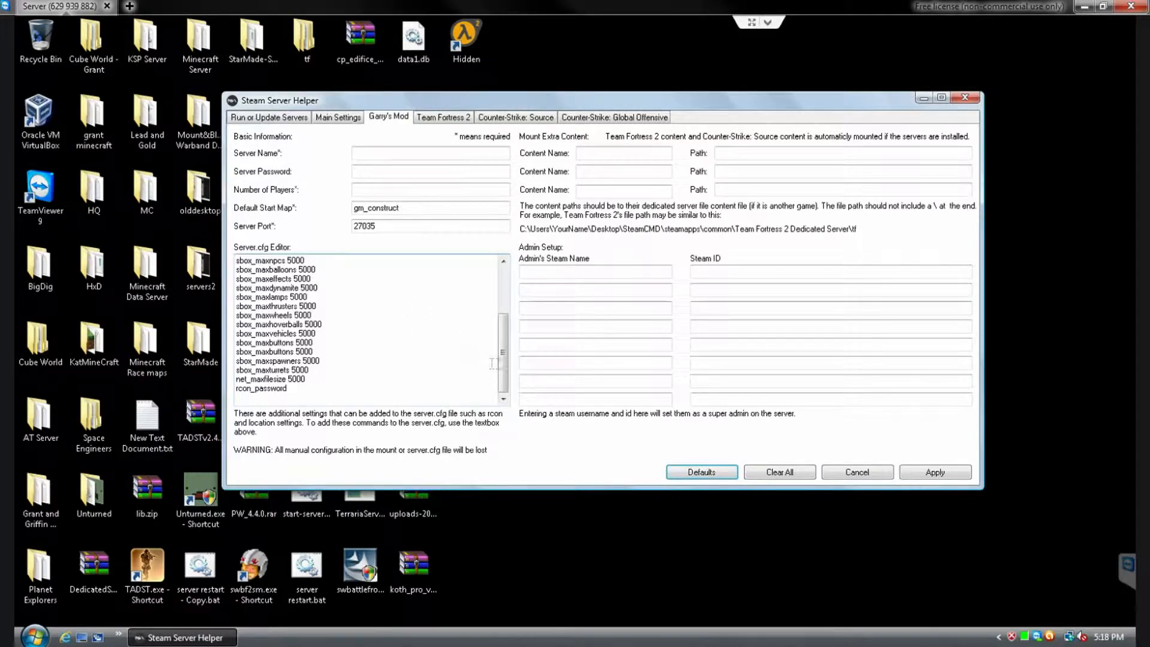
pyautogui.scroll(3, 503, 362)
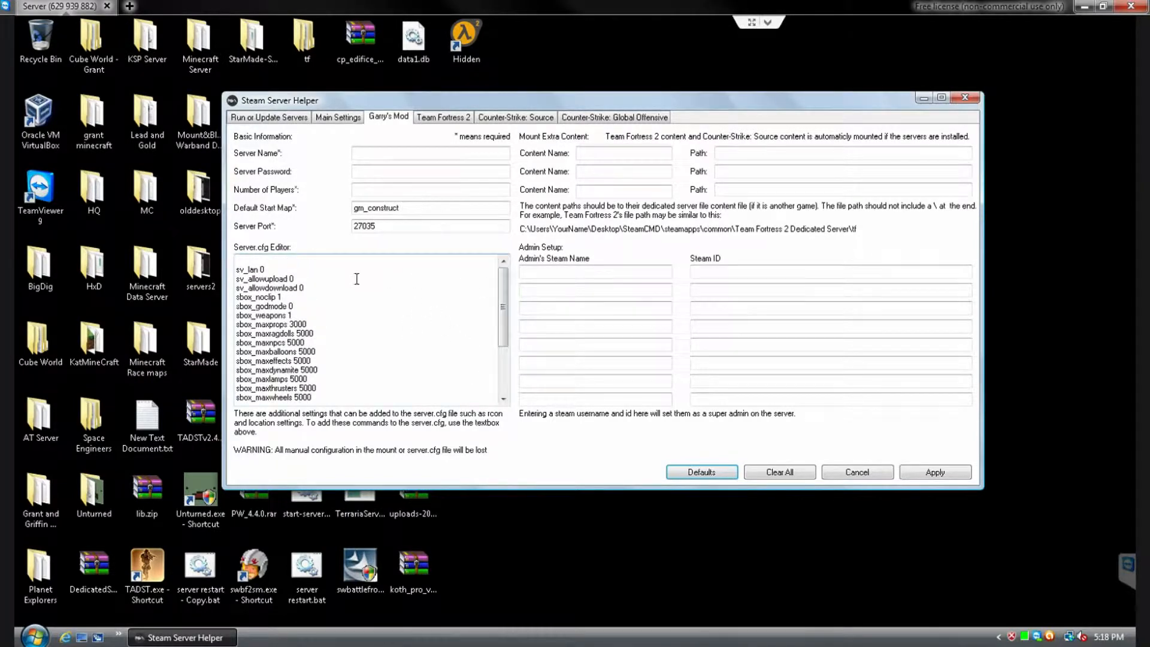
pyautogui.scroll(-4, 512, 377)
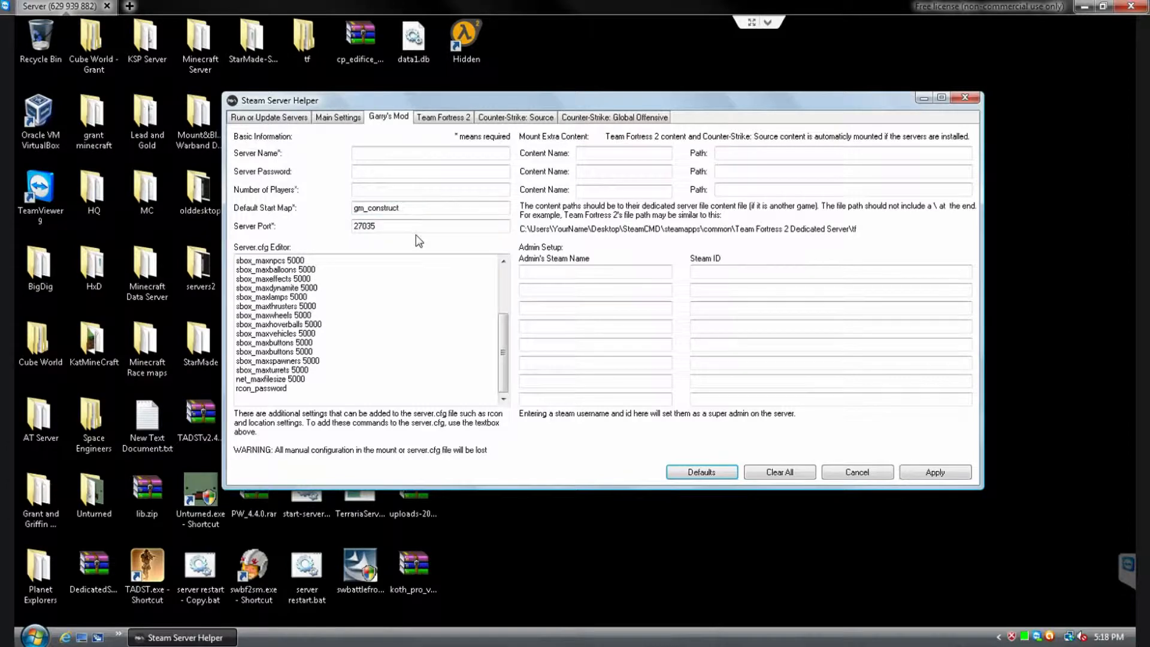
pyautogui.click(462, 153)
pyautogui.click(402, 188)
# - Check the launch arguments of the Garry's Mod server, and clear all of its settings
pyautogui.click(280, 118)
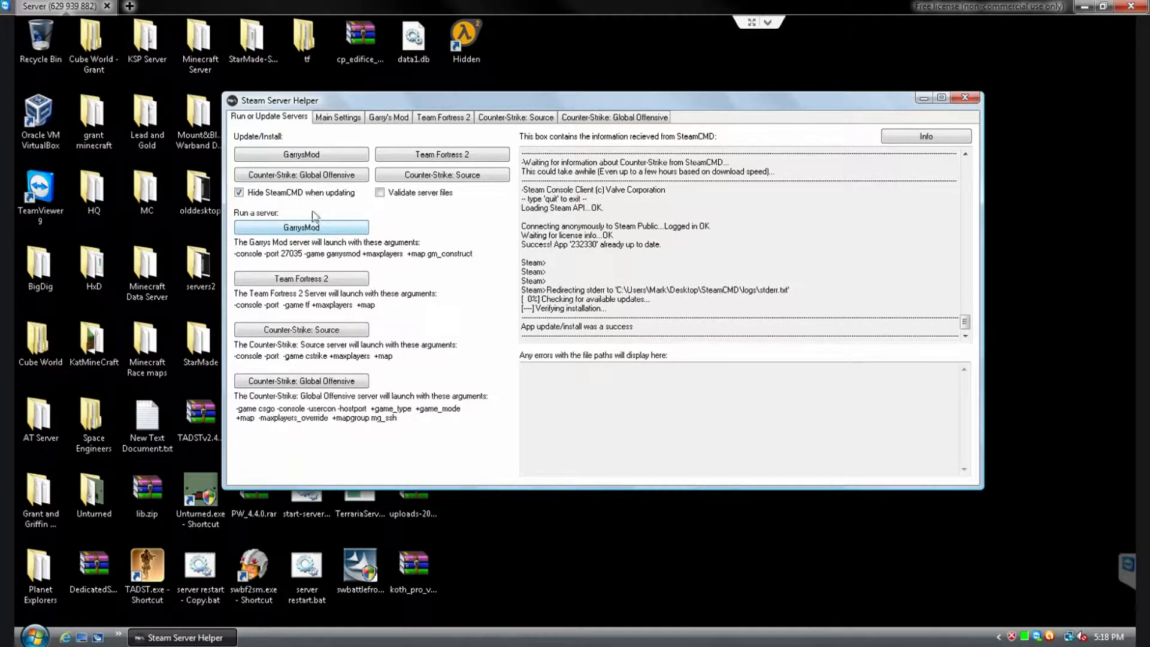
pyautogui.click(373, 120)
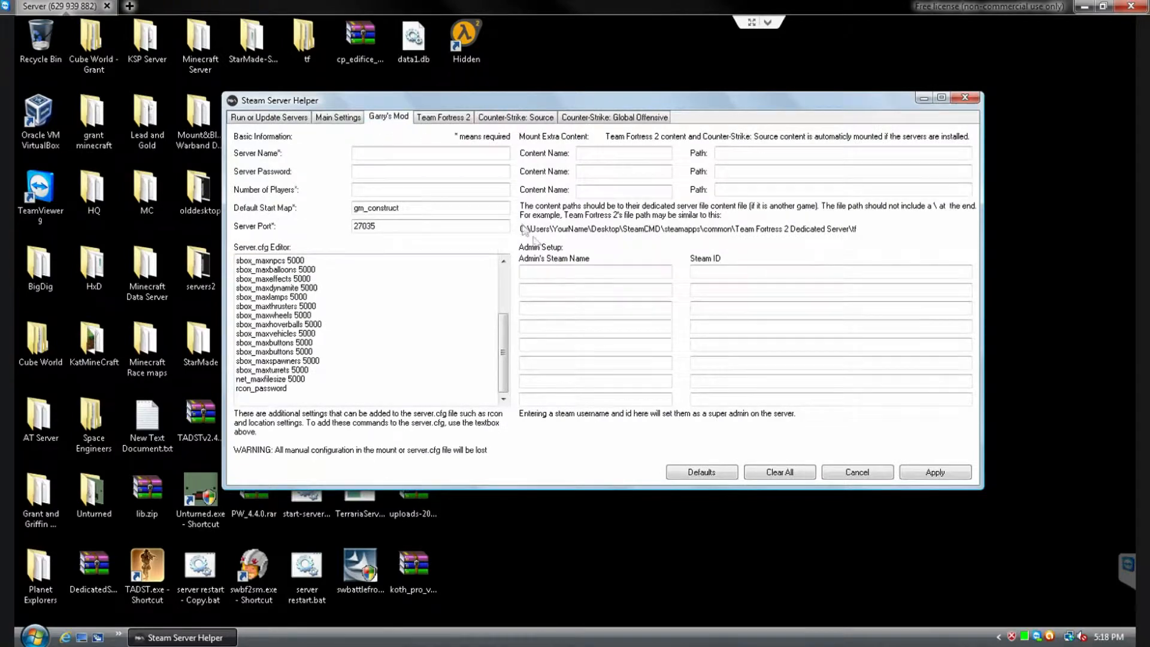
pyautogui.click(777, 472)
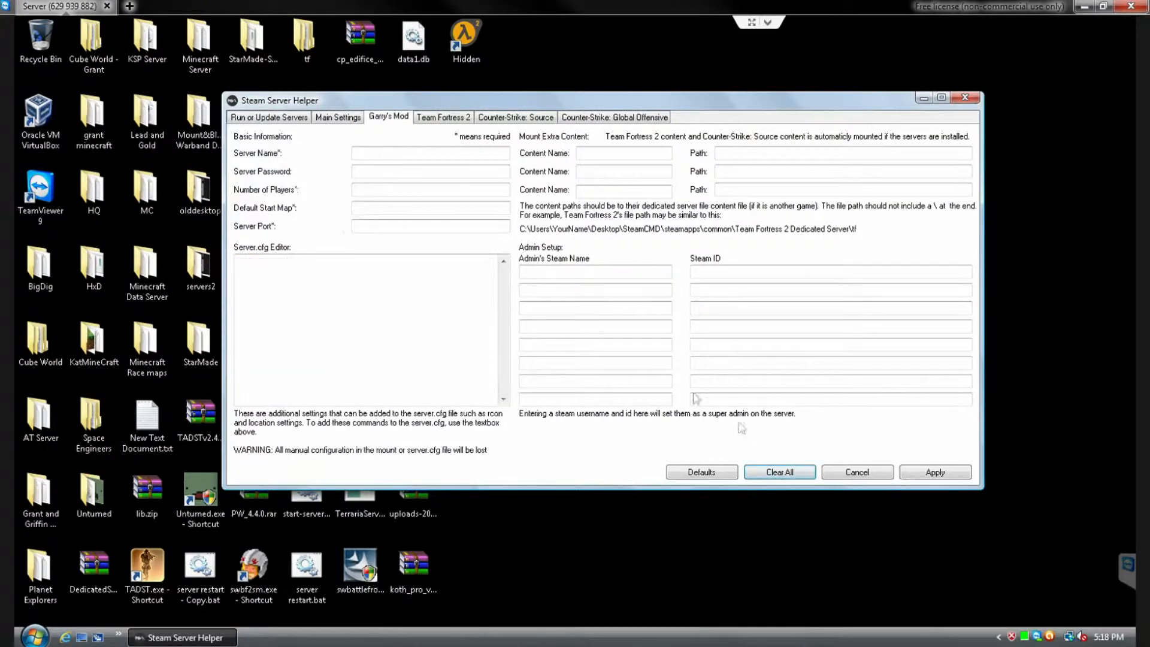
# - Discard the clearing of the Garry's Mod settings and set the server name to Server
pyautogui.click(858, 472)
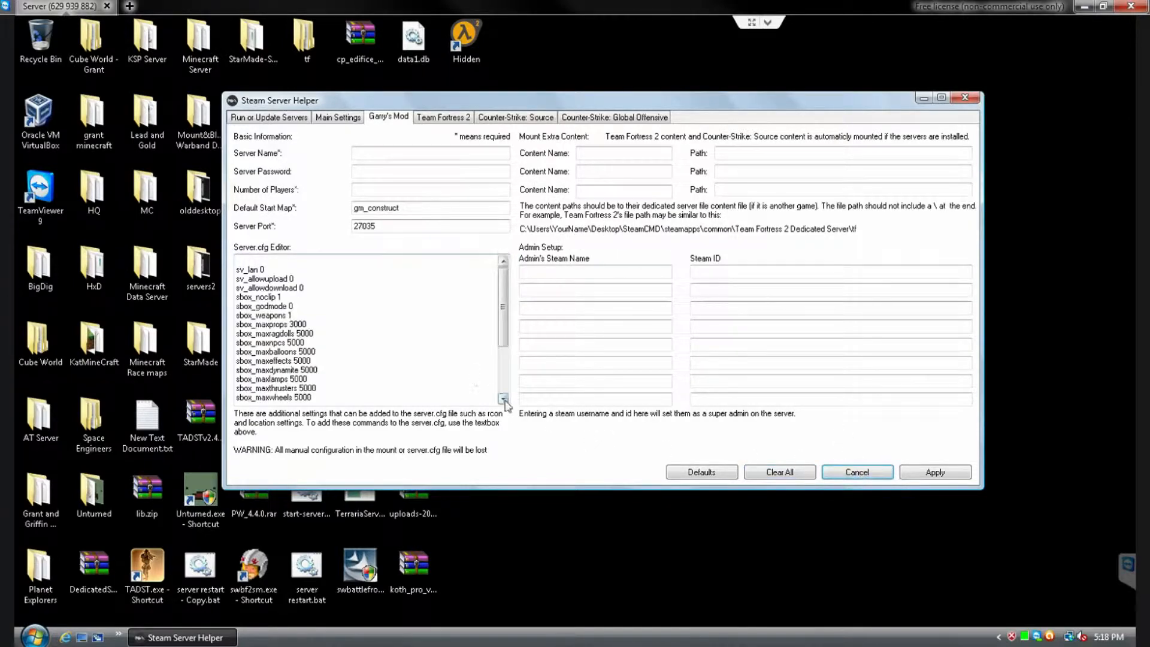
pyautogui.click(389, 154)
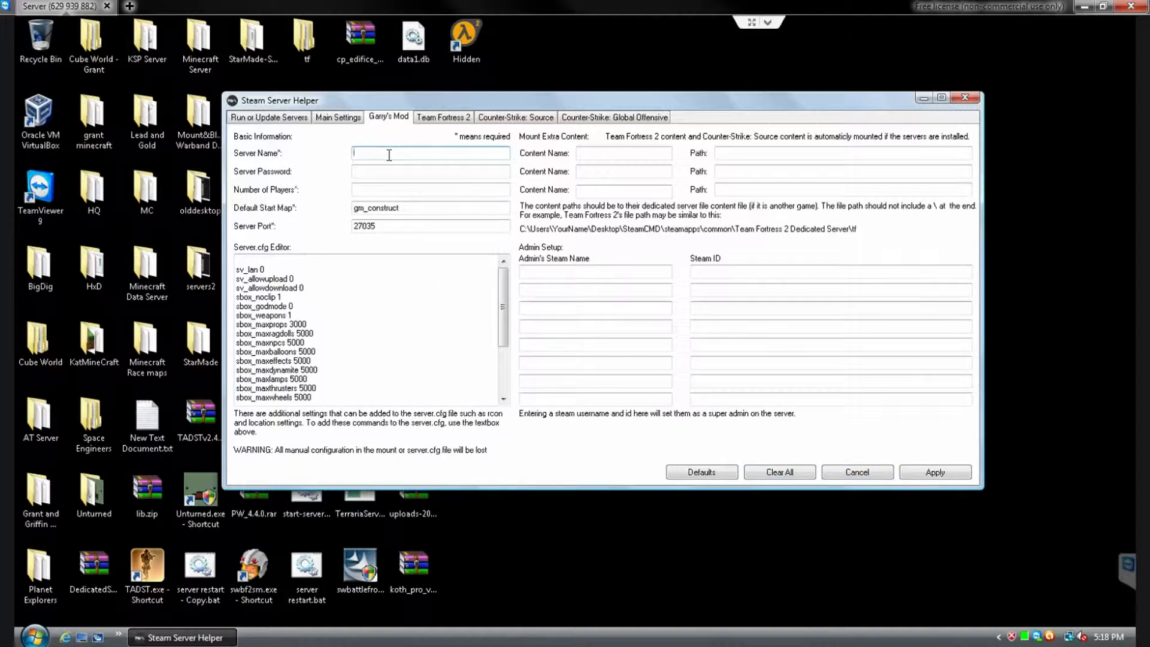
pyautogui.write('TH')
pyautogui.press('BackSpace')
pyautogui.write('Server')
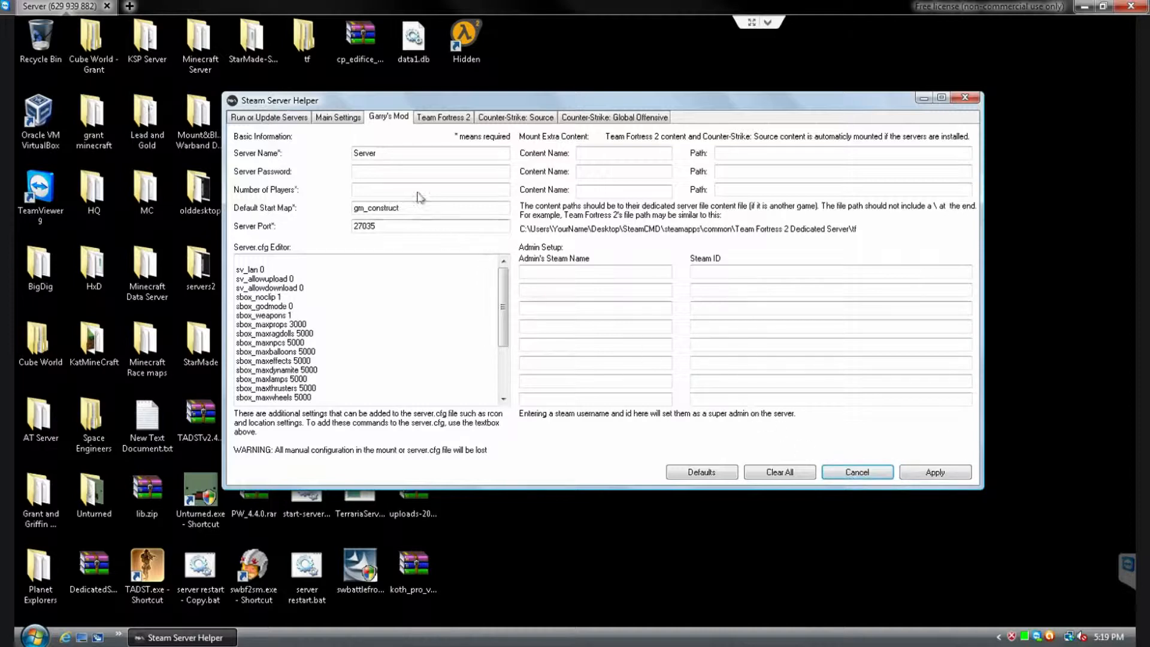
pyautogui.click(409, 155)
pyautogui.press('BackSpace')
pyautogui.press('BackSpace')
pyautogui.press('BackSpace')
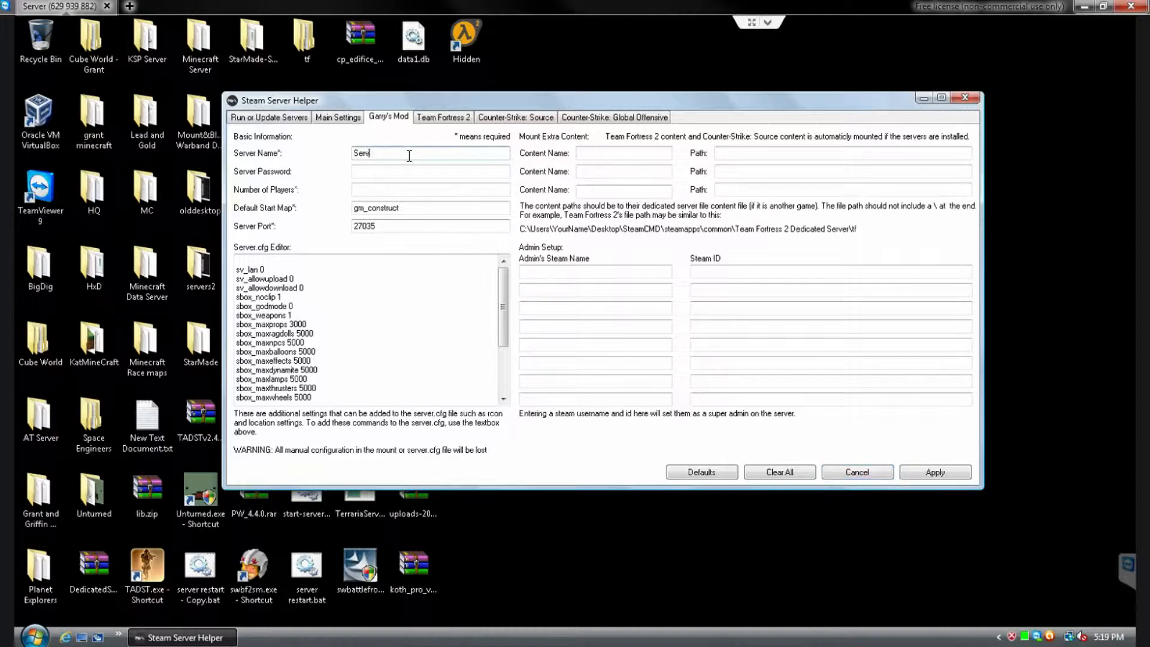
pyautogui.write('ver')
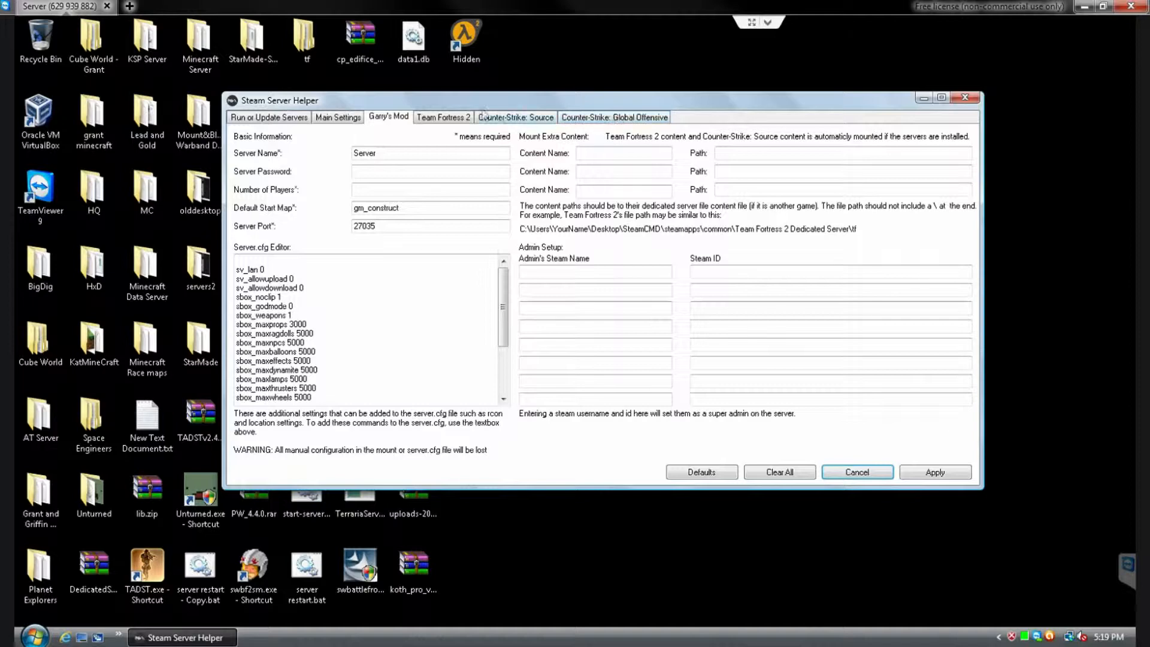
# - Load the default settings for the Team Fortress 2 server
pyautogui.click(430, 118)
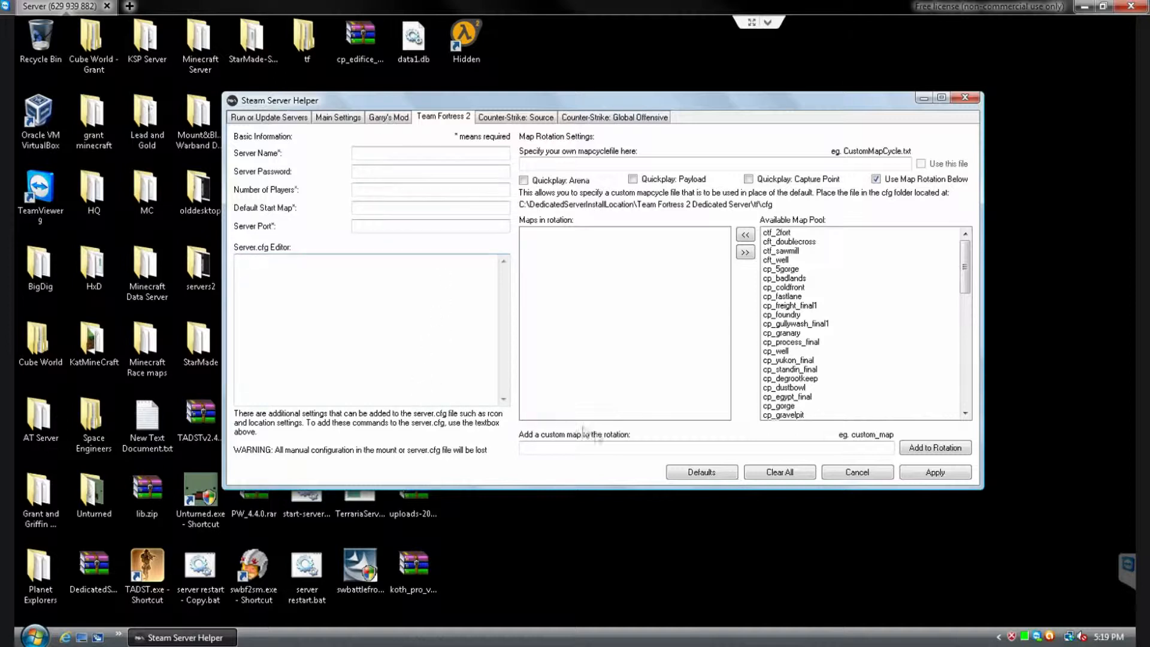
pyautogui.click(701, 472)
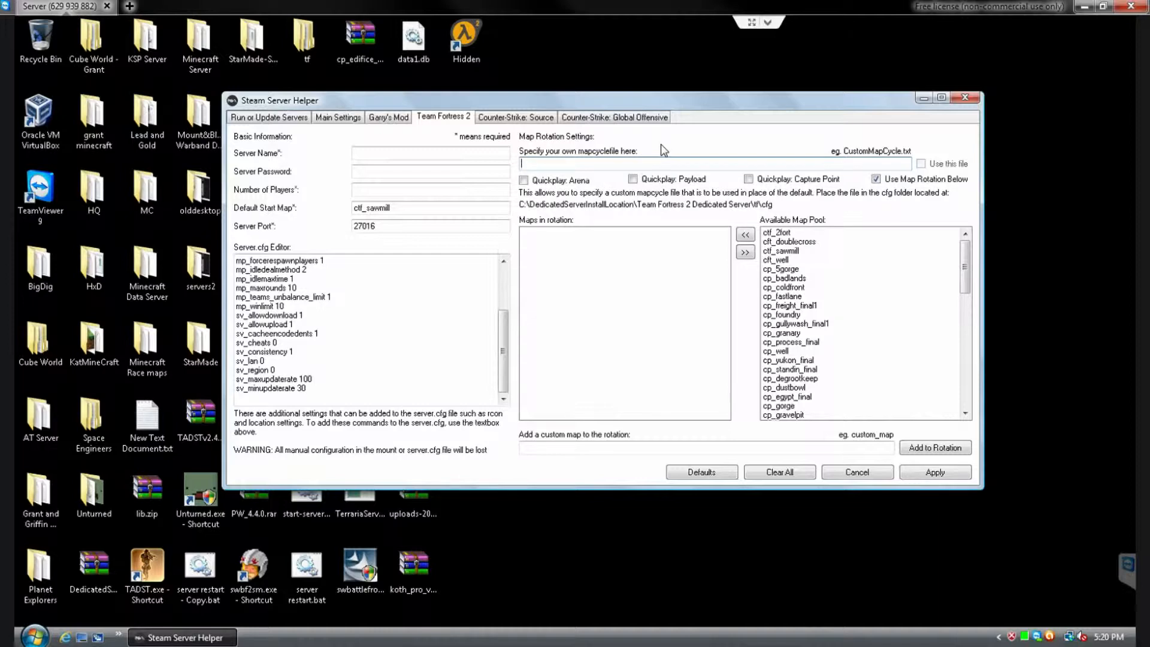
# - Try custom.txt as the Team Fortress 2 mapcycle file and remove the entry again
pyautogui.write('custom.txt')
pyautogui.moveTo(554, 165); pyautogui.dragTo(519, 164)
pyautogui.press('BackSpace')
# - Try the Quickplay Capture Point and Payload options, and switch back to Use Map Rotation Below
pyautogui.click(748, 179)
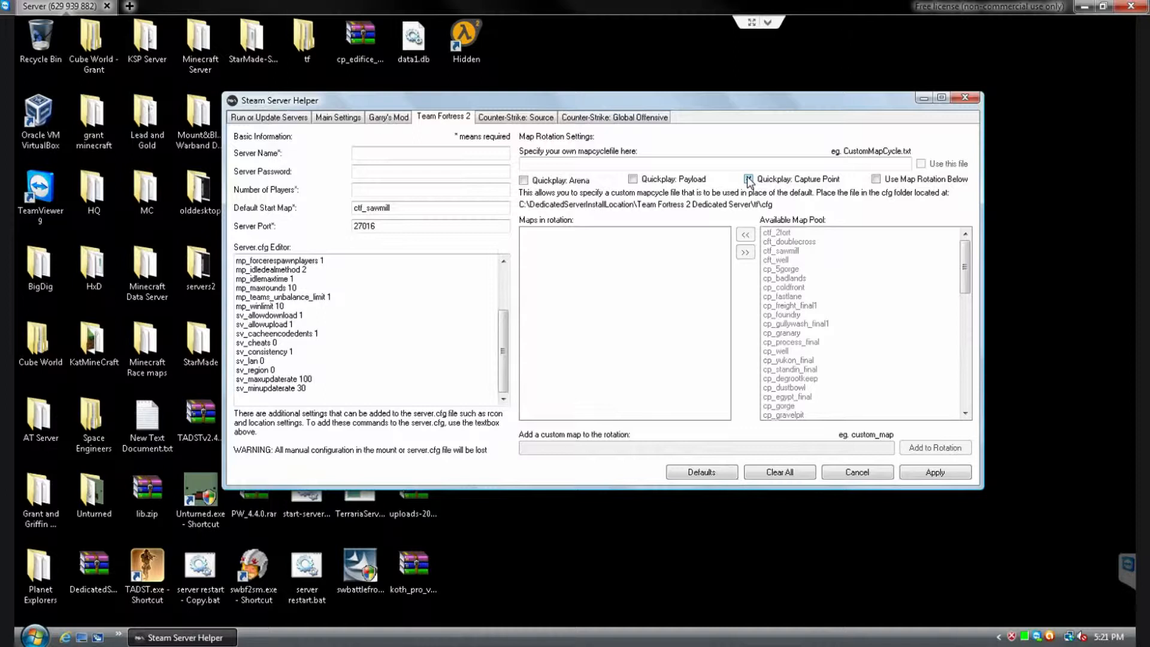
pyautogui.click(749, 180)
pyautogui.click(653, 181)
pyautogui.click(877, 180)
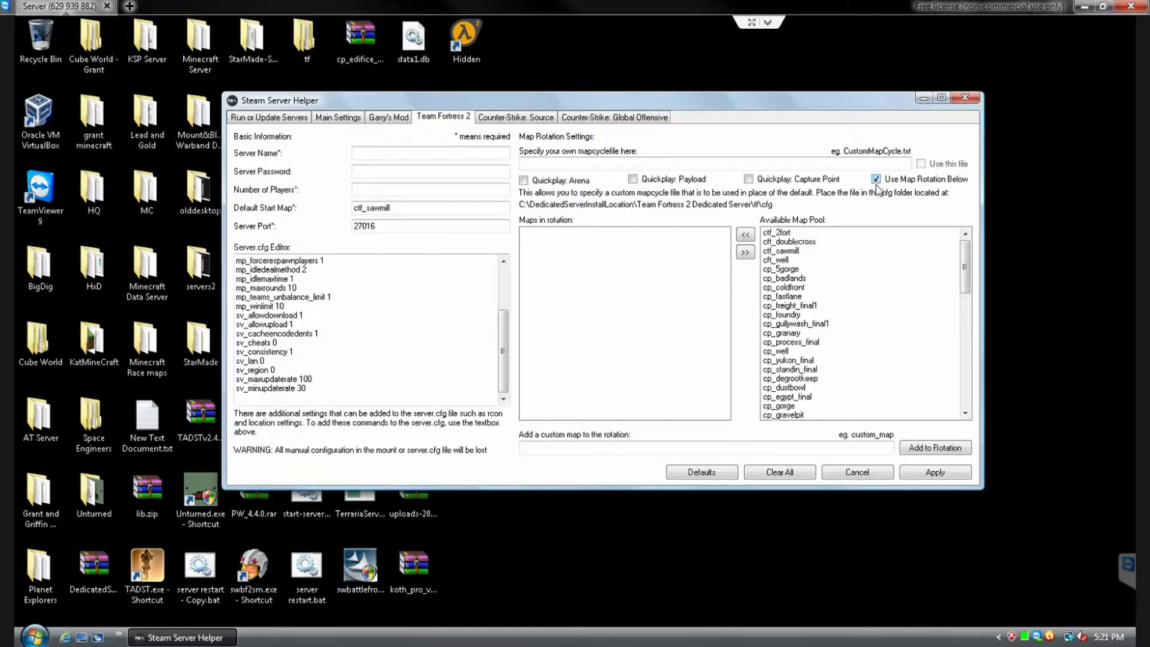
# - Try adding cp_fastlane and cp_dustbowl to the Team Fortress 2 map rotation, and remove both maps again
pyautogui.click(864, 296)
pyautogui.click(745, 251)
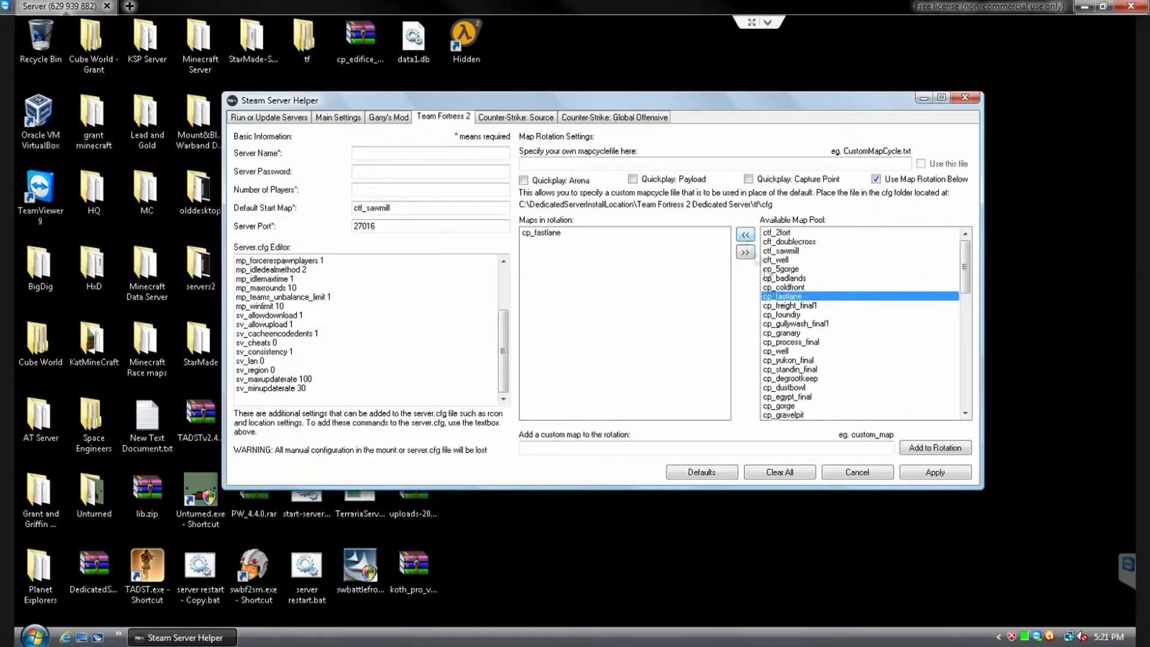
pyautogui.click(794, 388)
pyautogui.click(742, 252)
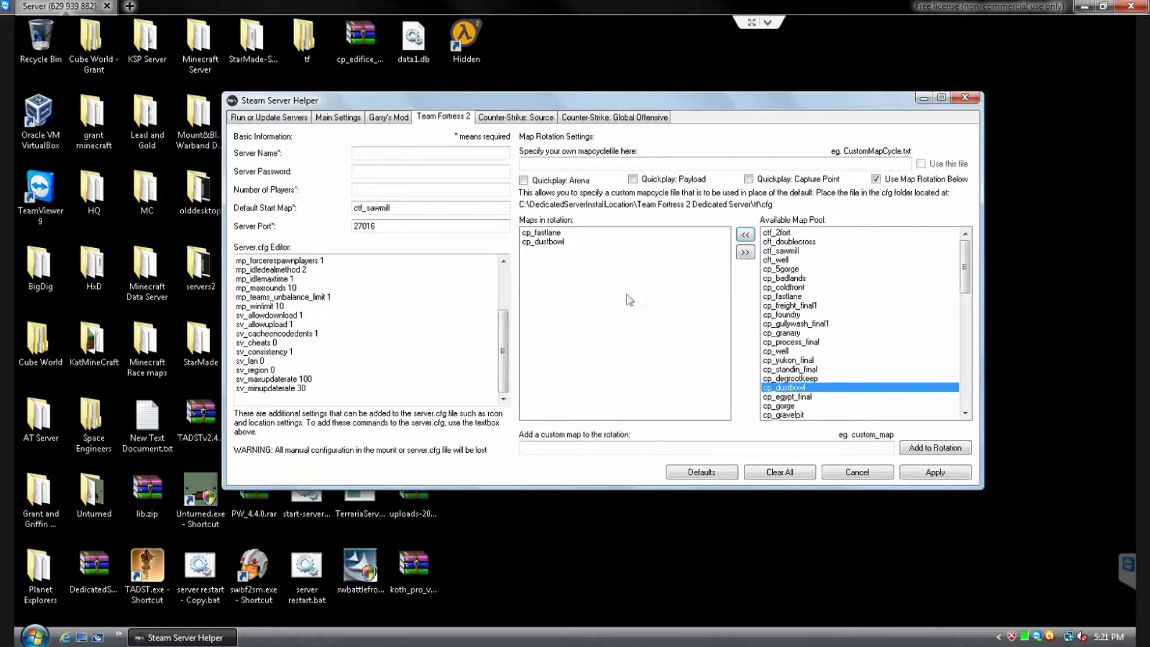
pyautogui.click(556, 242)
pyautogui.click(746, 252)
pyautogui.click(745, 252)
# - Try adding the custom map sandmap to the Team Fortress 2 rotation, and take it out again
pyautogui.click(608, 445)
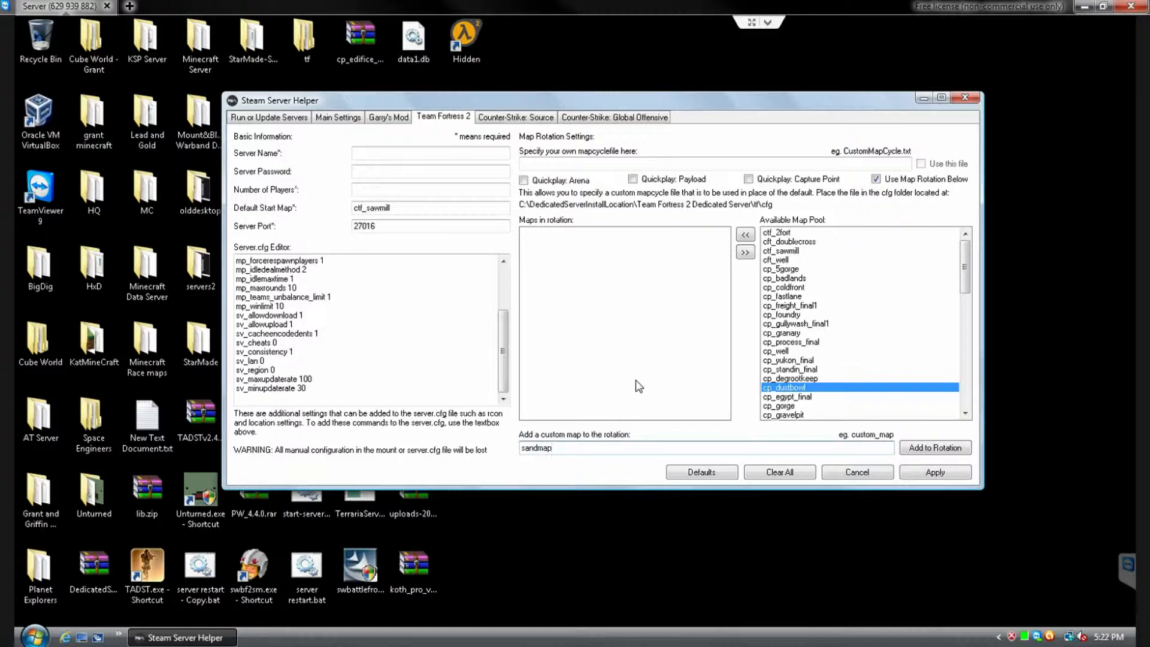
pyautogui.click(923, 447)
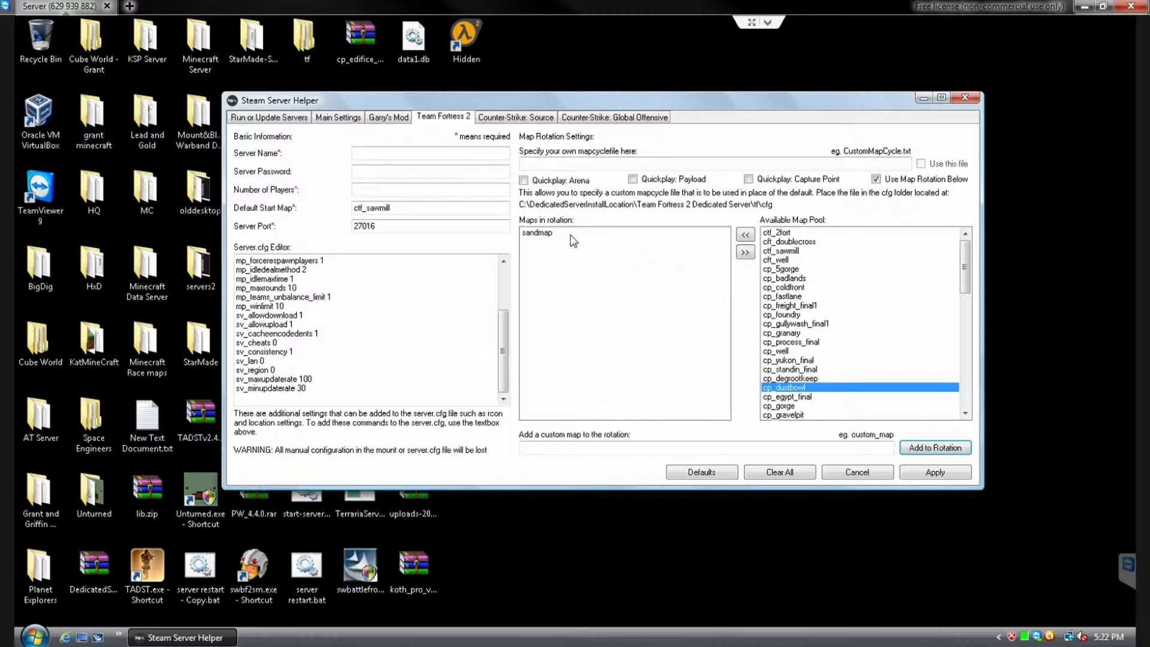
pyautogui.click(541, 234)
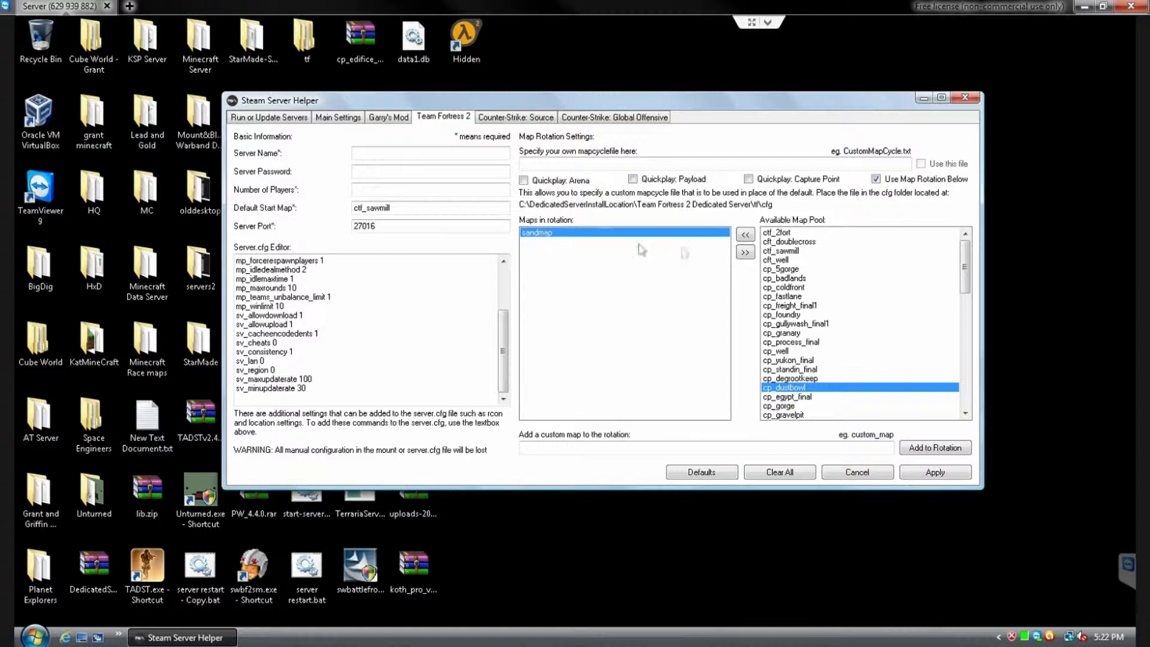
pyautogui.click(751, 255)
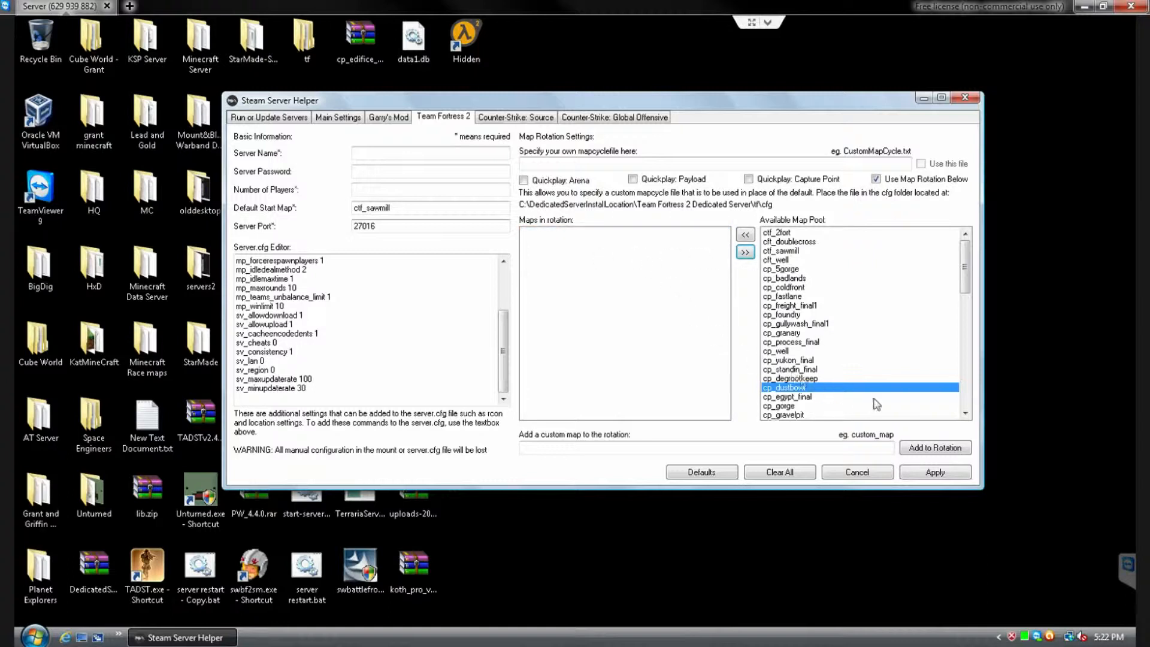
# - Add the custom map sandmap to the Team Fortress 2 map rotation twice
pyautogui.click(866, 448)
pyautogui.write('s')
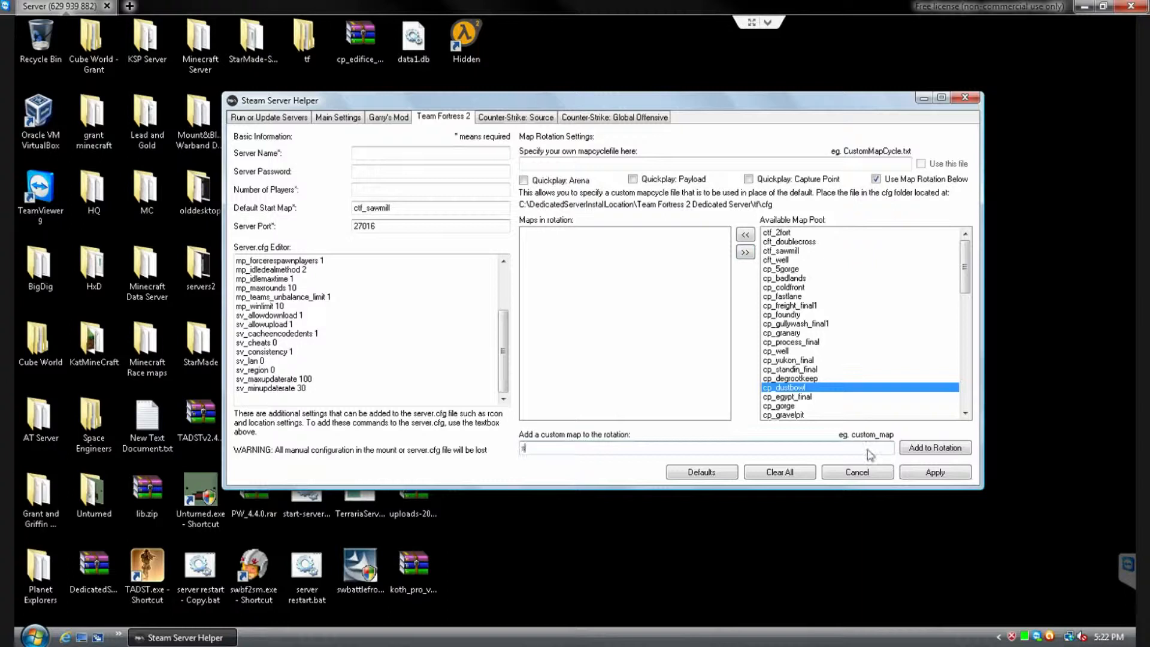
pyautogui.write('andmap')
pyautogui.click(936, 451)
pyautogui.write('sandmap')
pyautogui.click(920, 453)
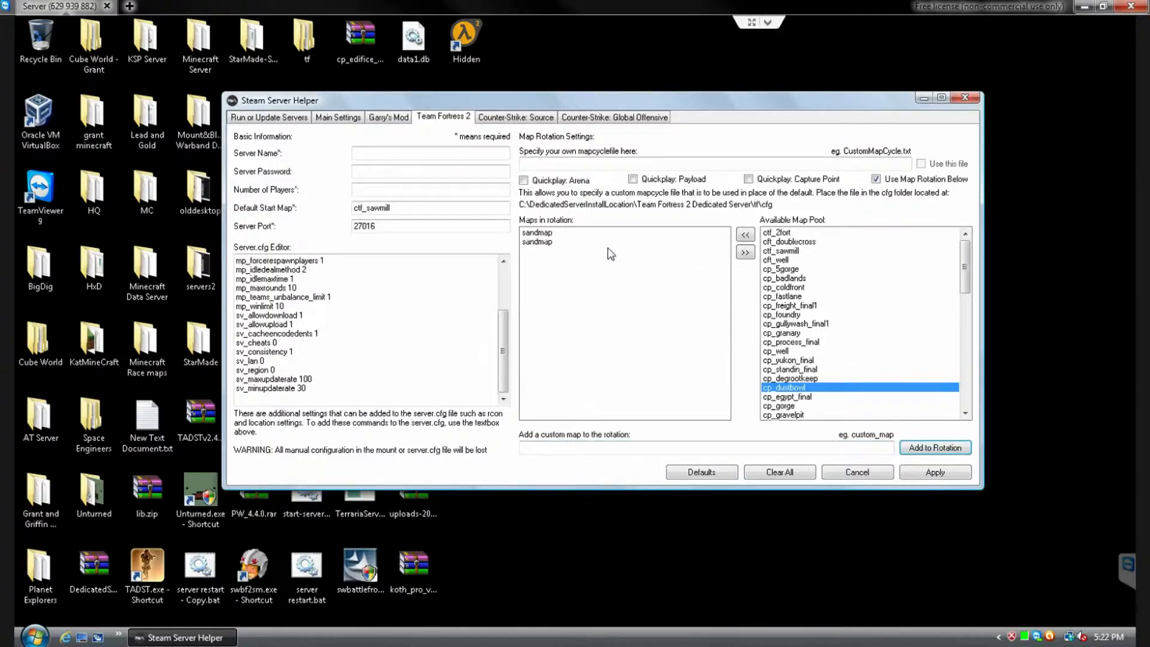
# - Apply the Team Fortress 2 settings and check the server's launch arguments
pyautogui.click(939, 473)
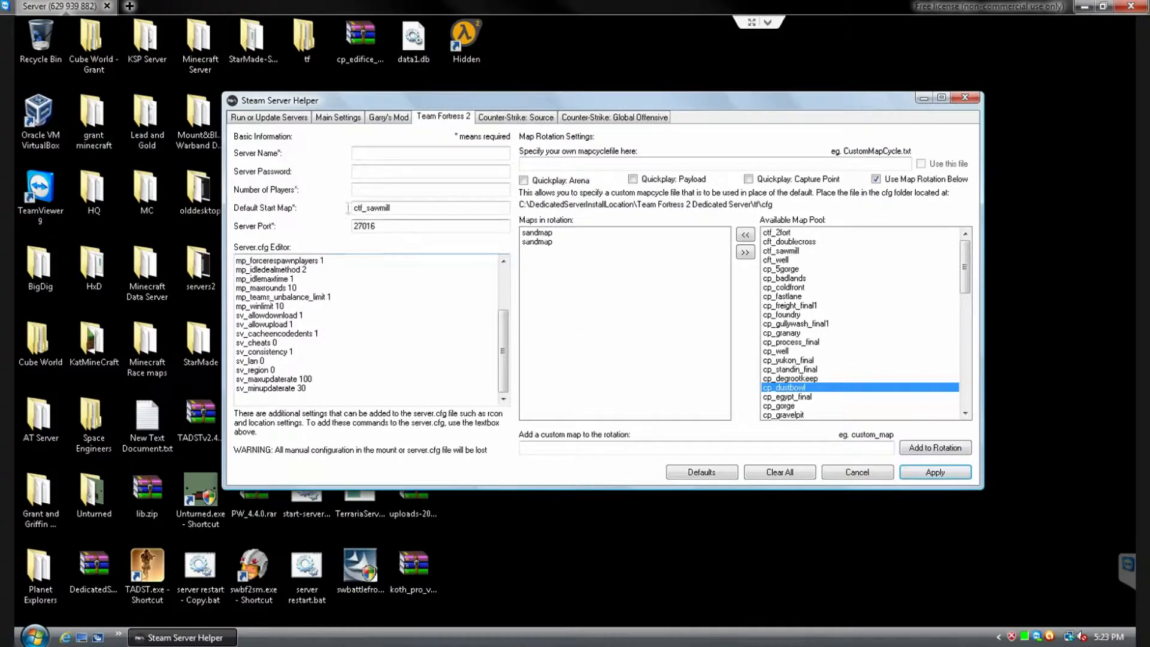
pyautogui.click(261, 118)
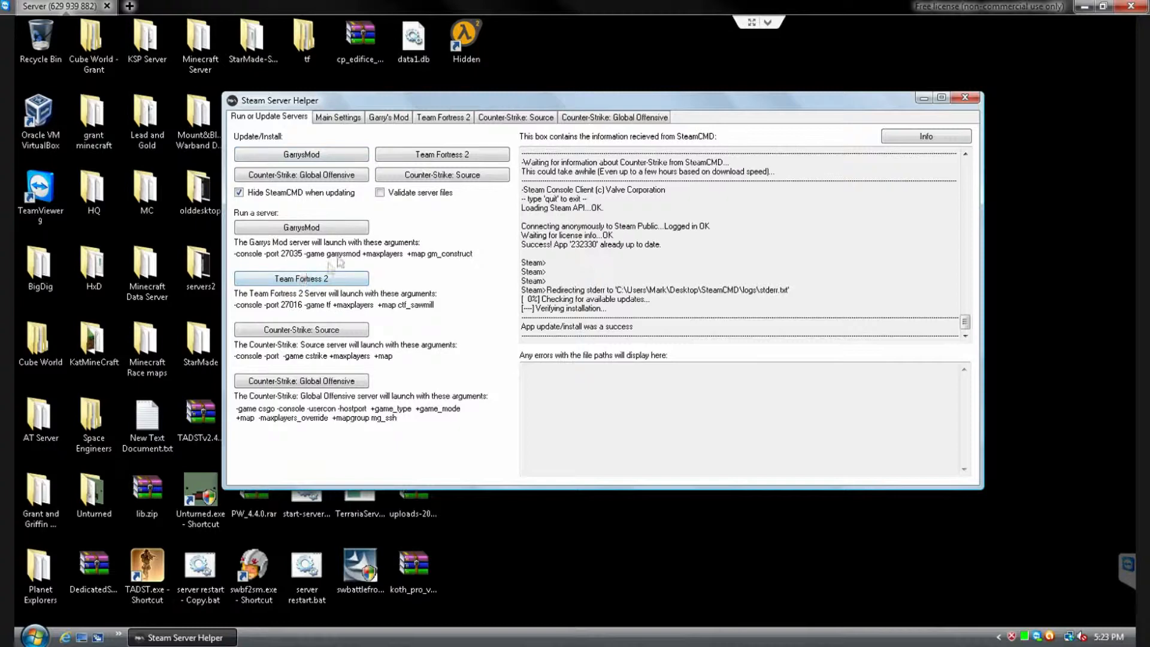
# - Load the default Counter-Strike: Source settings and look through the start map field and available map pool
pyautogui.click(510, 118)
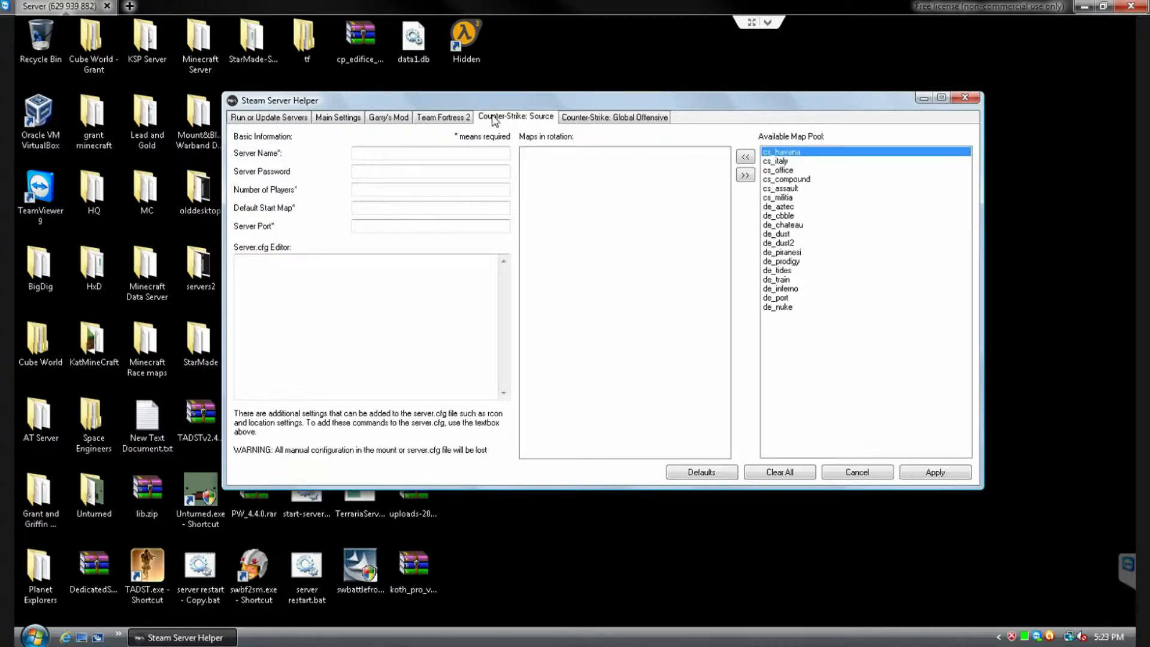
pyautogui.click(694, 475)
pyautogui.click(388, 208)
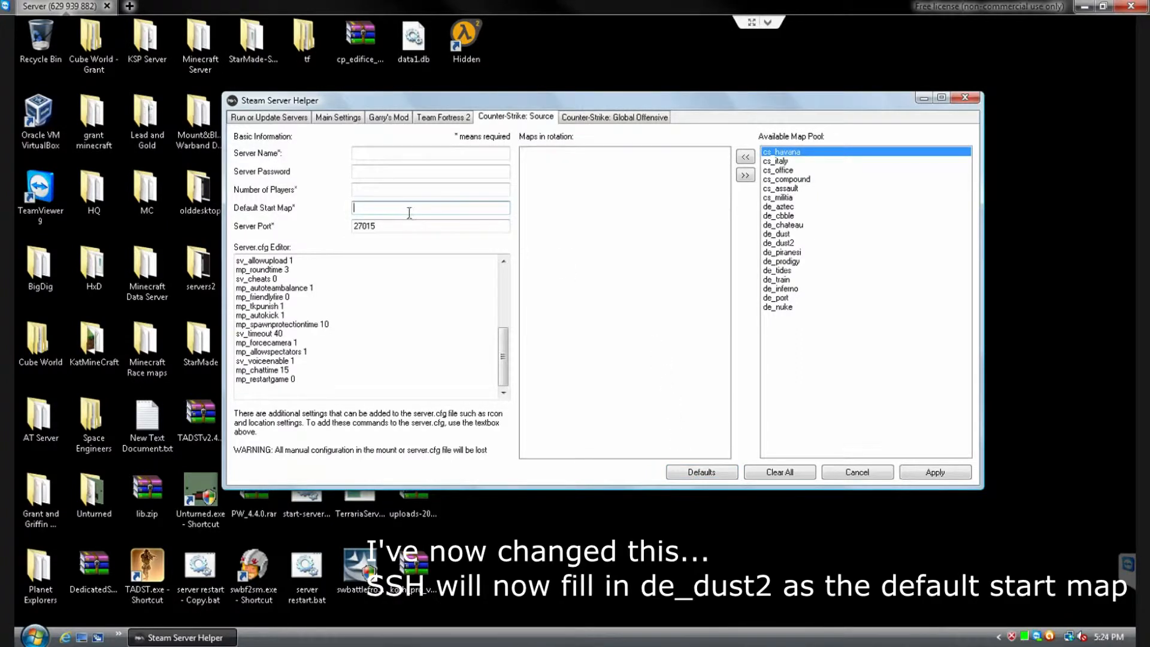
pyautogui.click(779, 171)
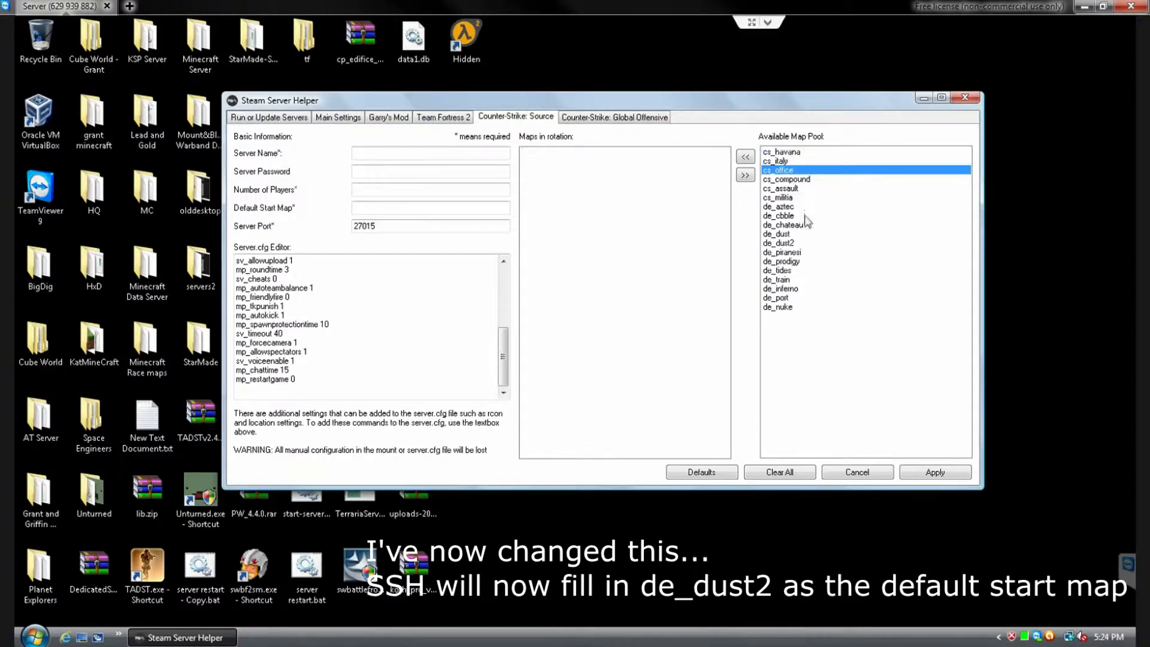
pyautogui.click(803, 243)
pyautogui.click(812, 169)
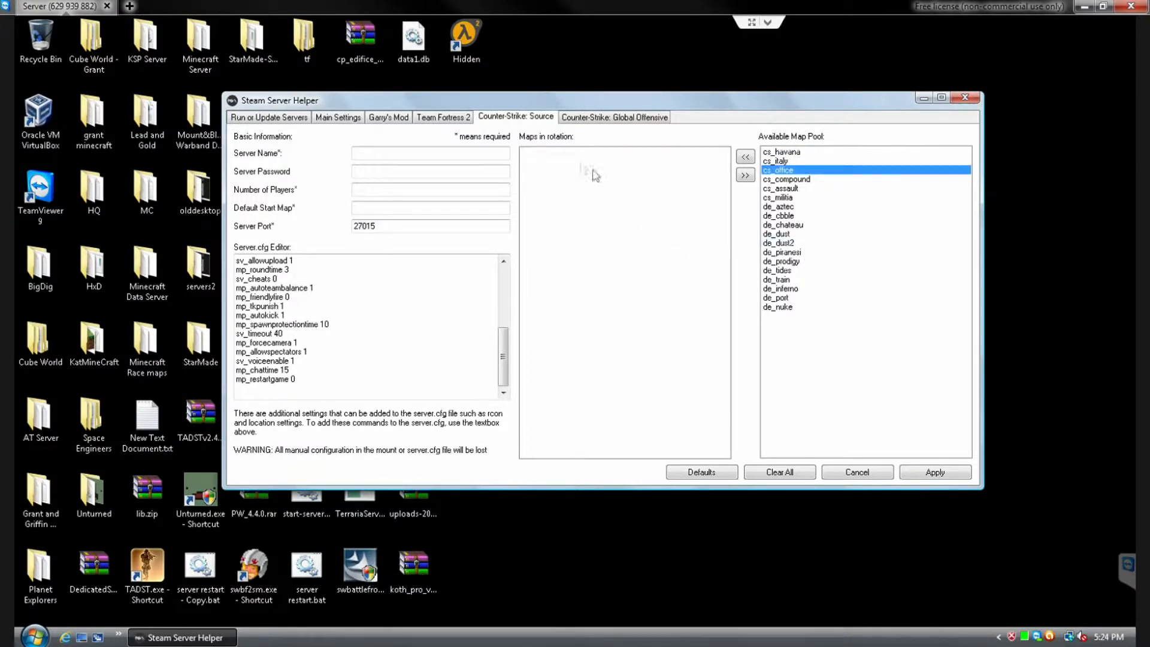
# - Add de_dust, de_prodigy and de_tides to the Counter-Strike: Source map rotation
pyautogui.click(786, 233)
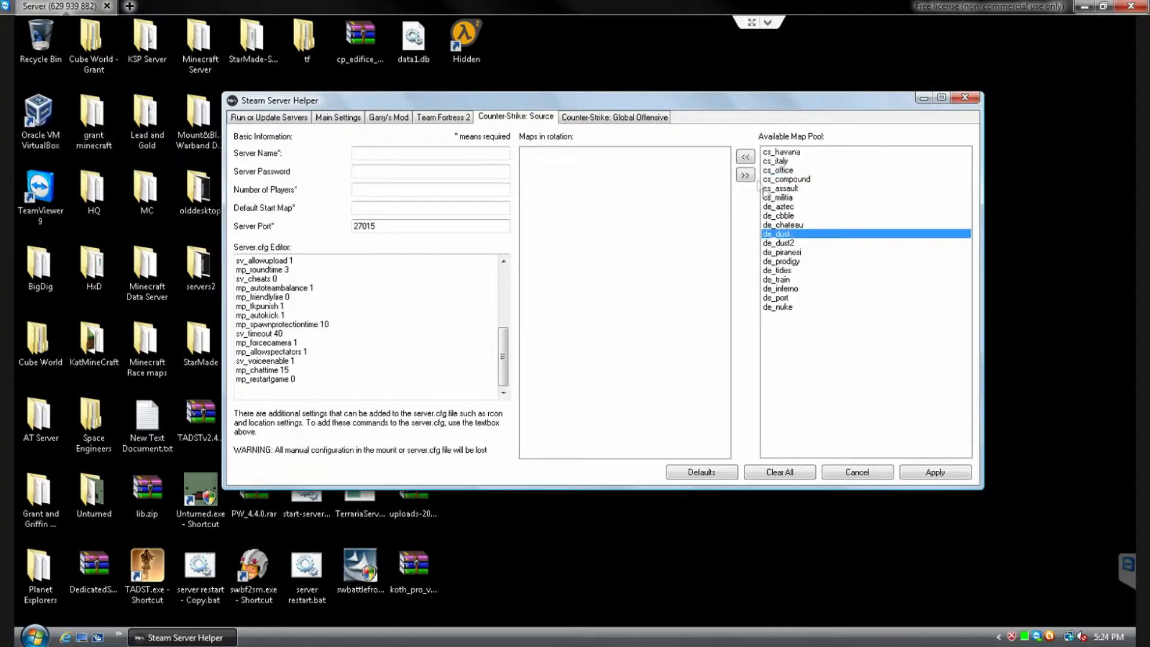
pyautogui.click(747, 171)
pyautogui.click(819, 262)
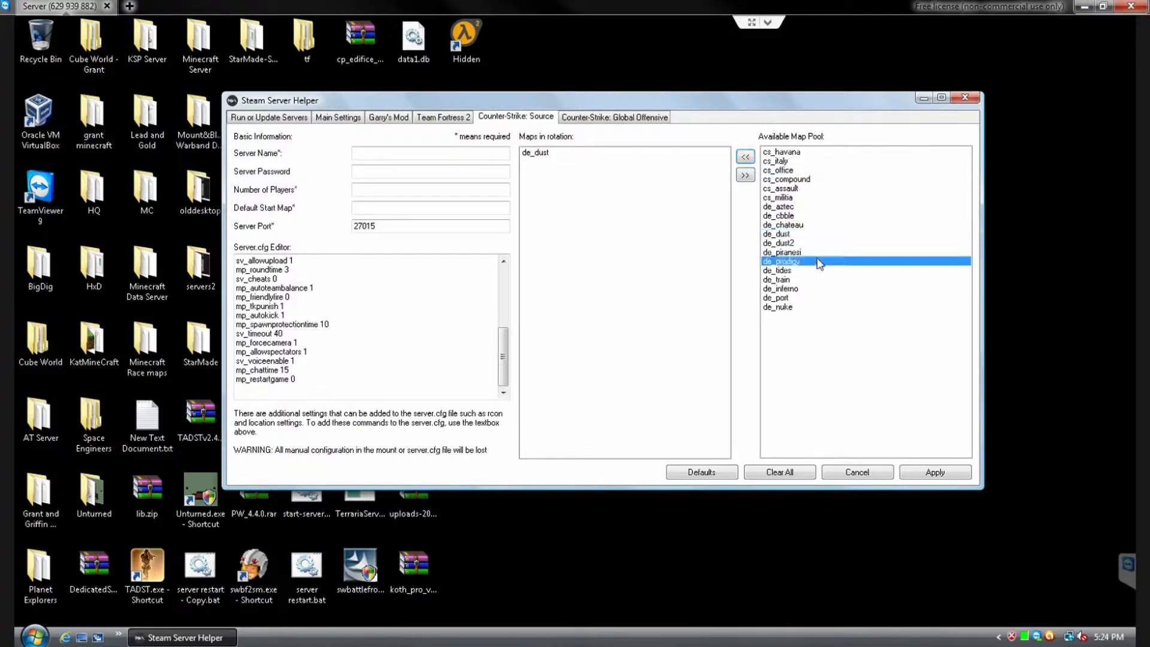
pyautogui.click(747, 175)
pyautogui.click(791, 270)
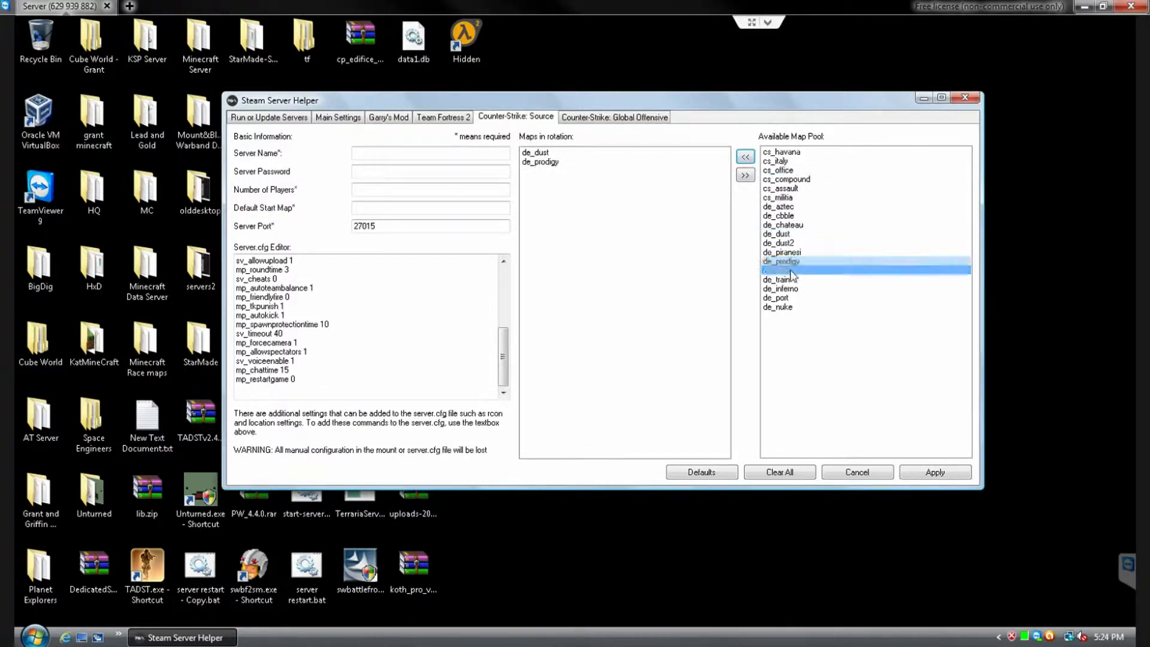
pyautogui.click(753, 160)
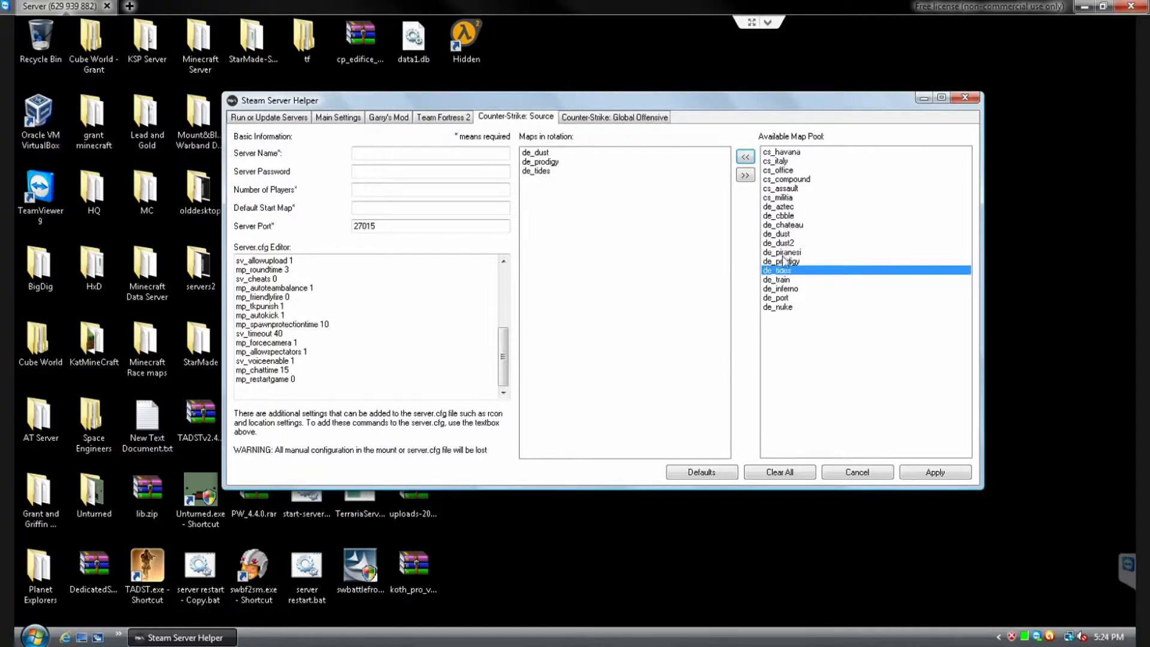
# - Remove de_tides, de_prodigy and de_dust from the Counter-Strike: Source map rotation
pyautogui.click(548, 171)
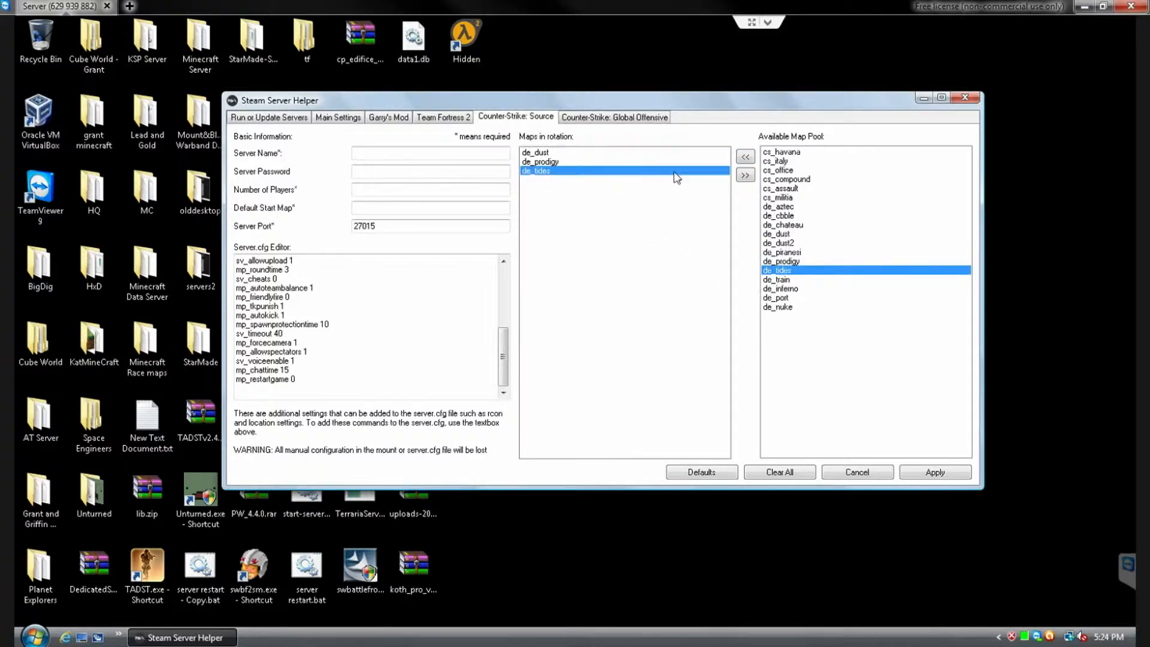
pyautogui.click(745, 178)
pyautogui.click(746, 175)
pyautogui.click(746, 175)
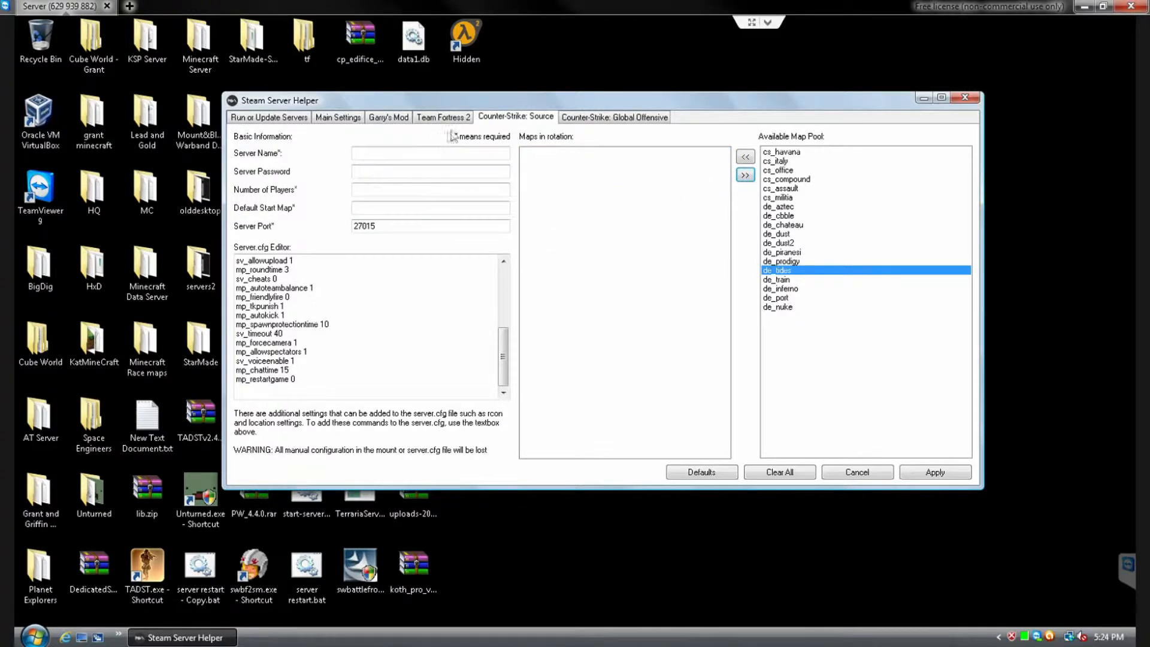
# - Load the default settings for the Counter-Strike: Global Offensive server
pyautogui.click(590, 119)
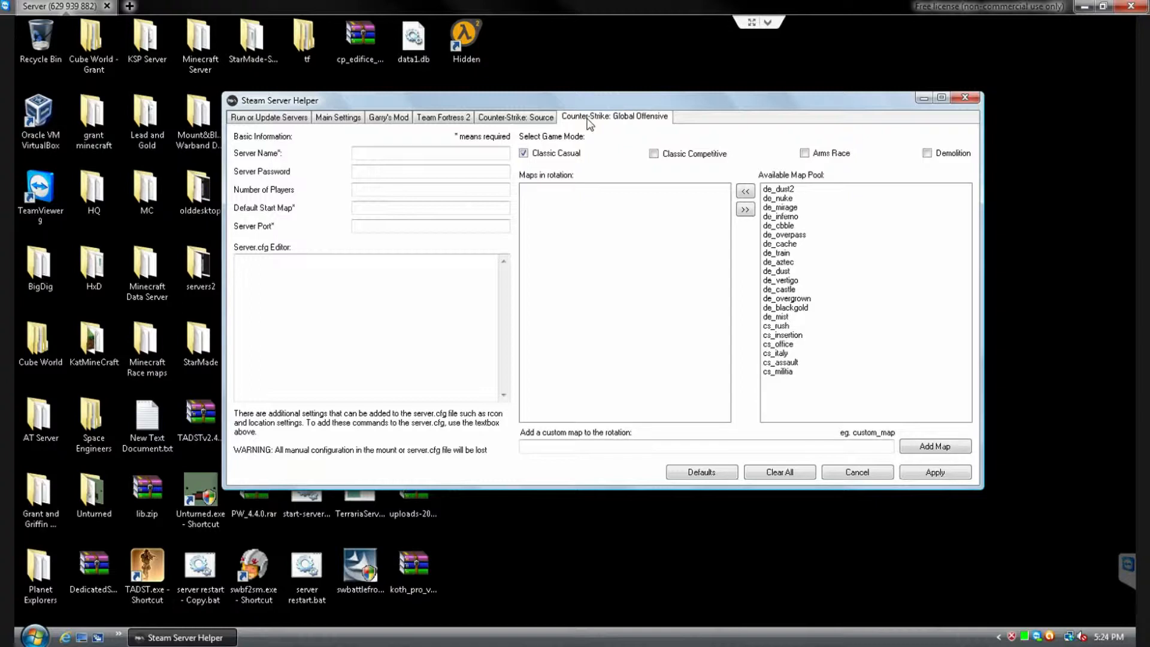
pyautogui.click(713, 473)
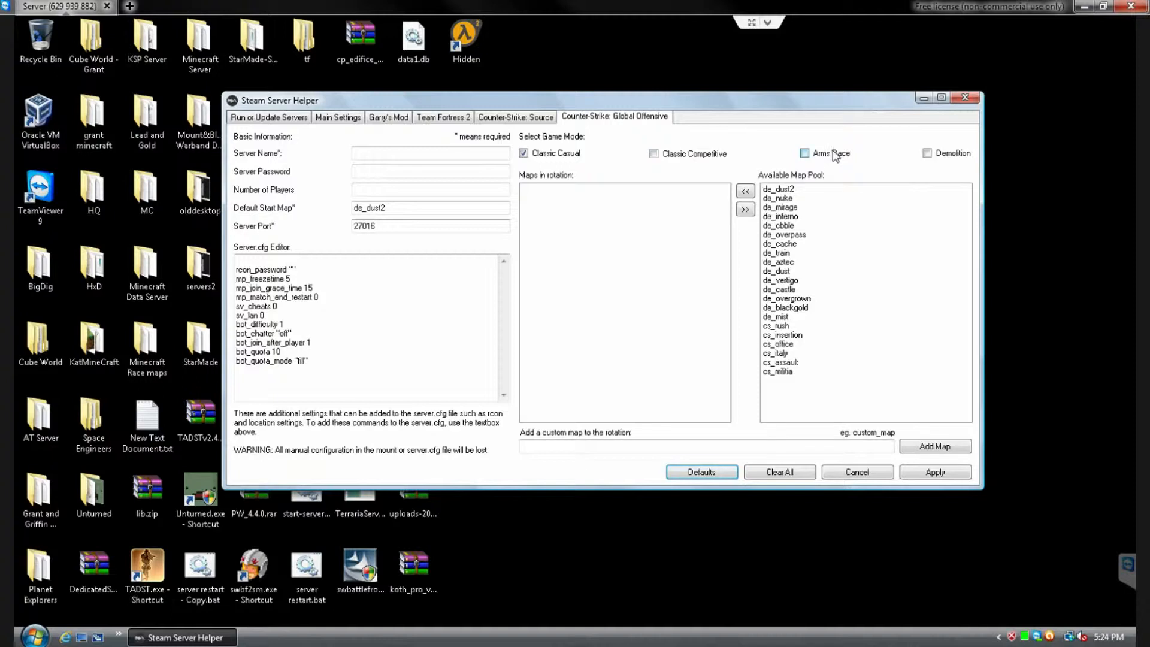
# - Try the Demolition, Arms Race and Classic Competitive game modes to compare their map pools, and return to Classic Casual
pyautogui.click(938, 154)
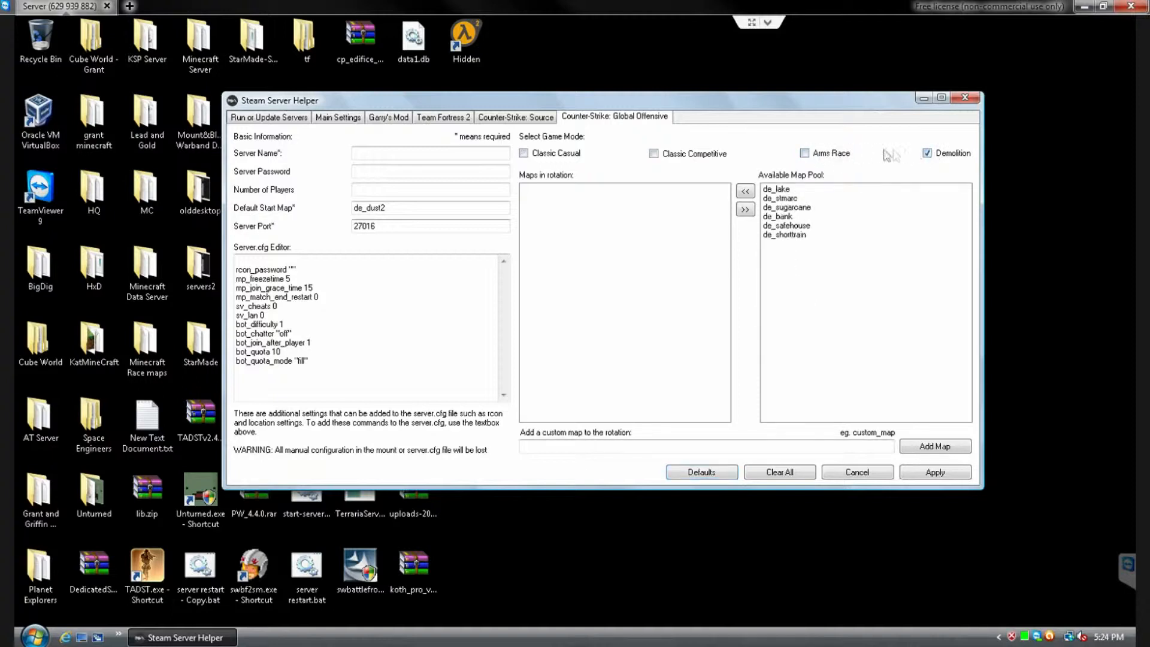
pyautogui.click(833, 154)
pyautogui.click(696, 156)
pyautogui.click(558, 155)
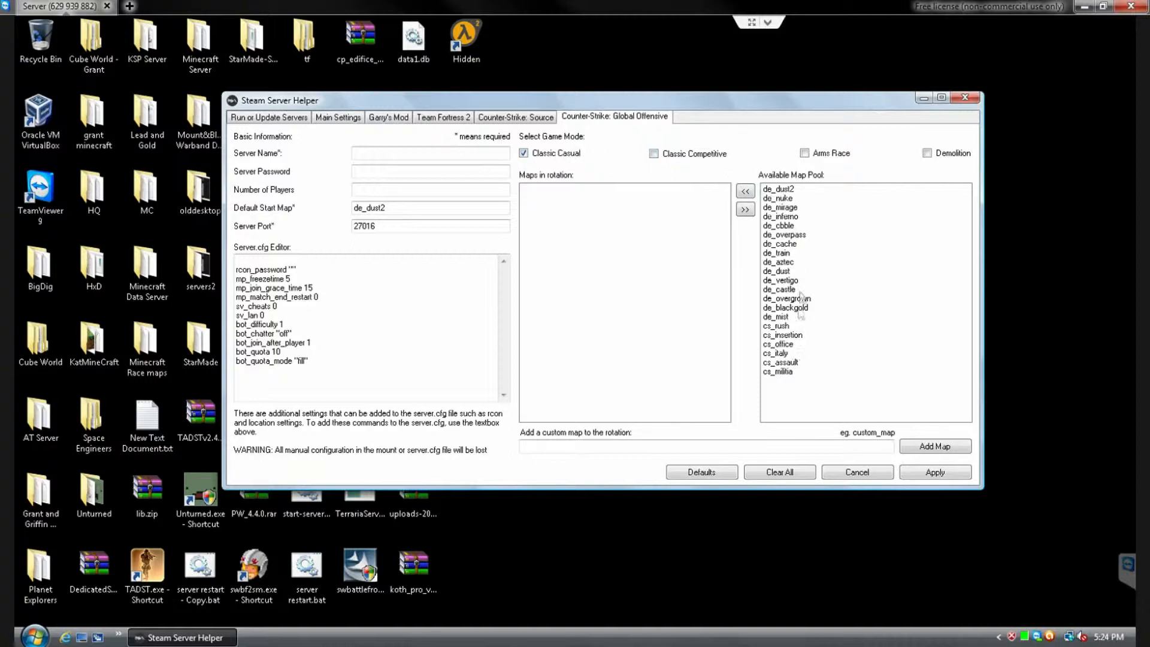
pyautogui.click(831, 153)
pyautogui.click(933, 155)
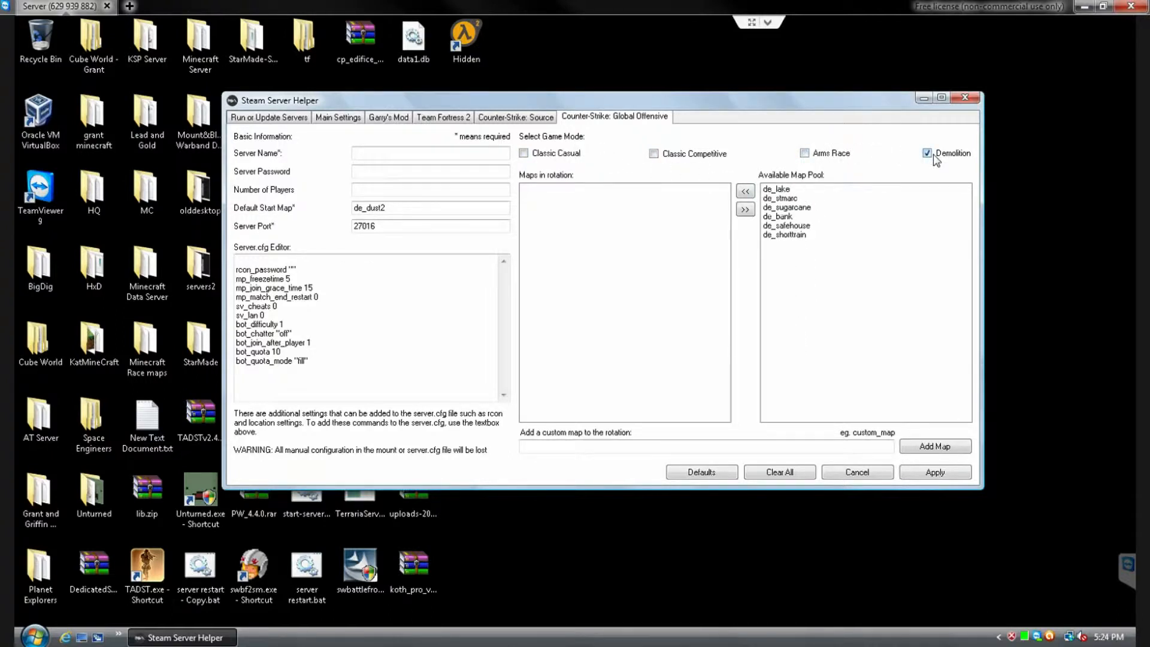
pyautogui.click(703, 155)
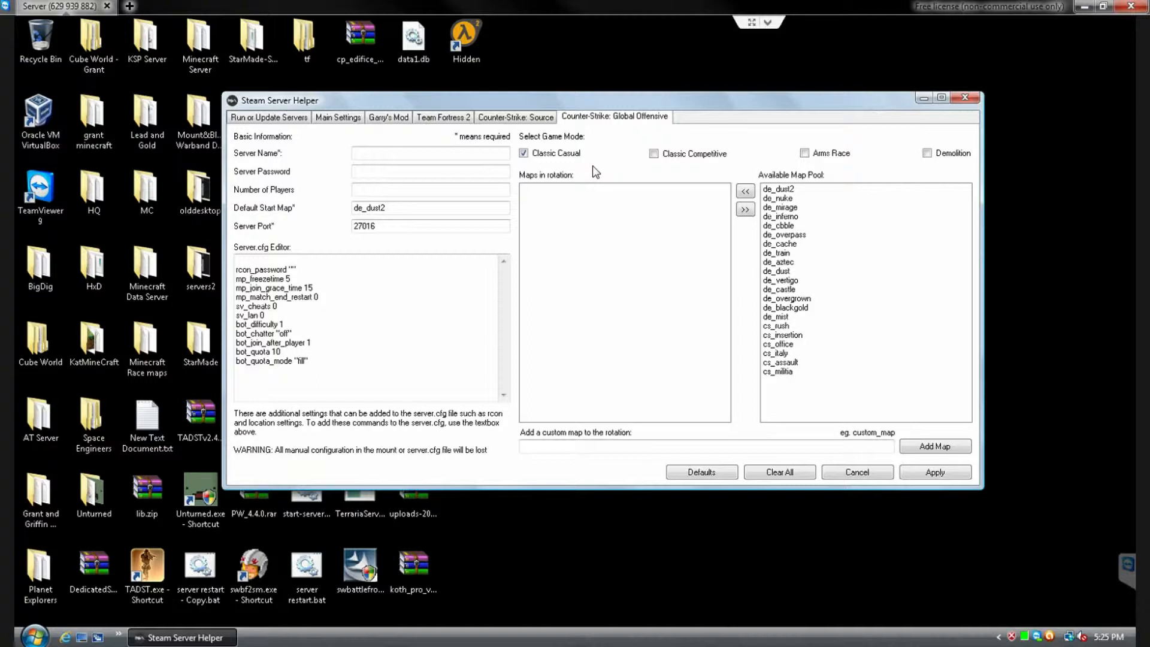
# - Add ar_monastery, ar_shoots and two entries of ar_baggage to the Arms Race rotation, apply it, and check it by switching game modes
pyautogui.click(832, 155)
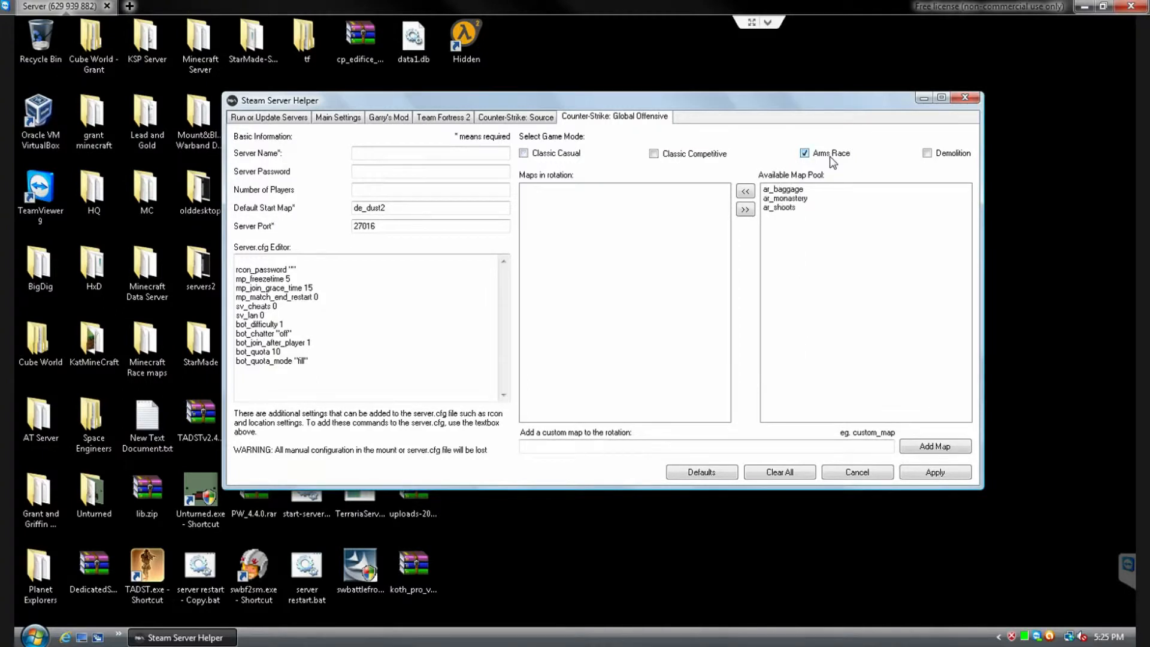
pyautogui.click(802, 198)
pyautogui.click(746, 193)
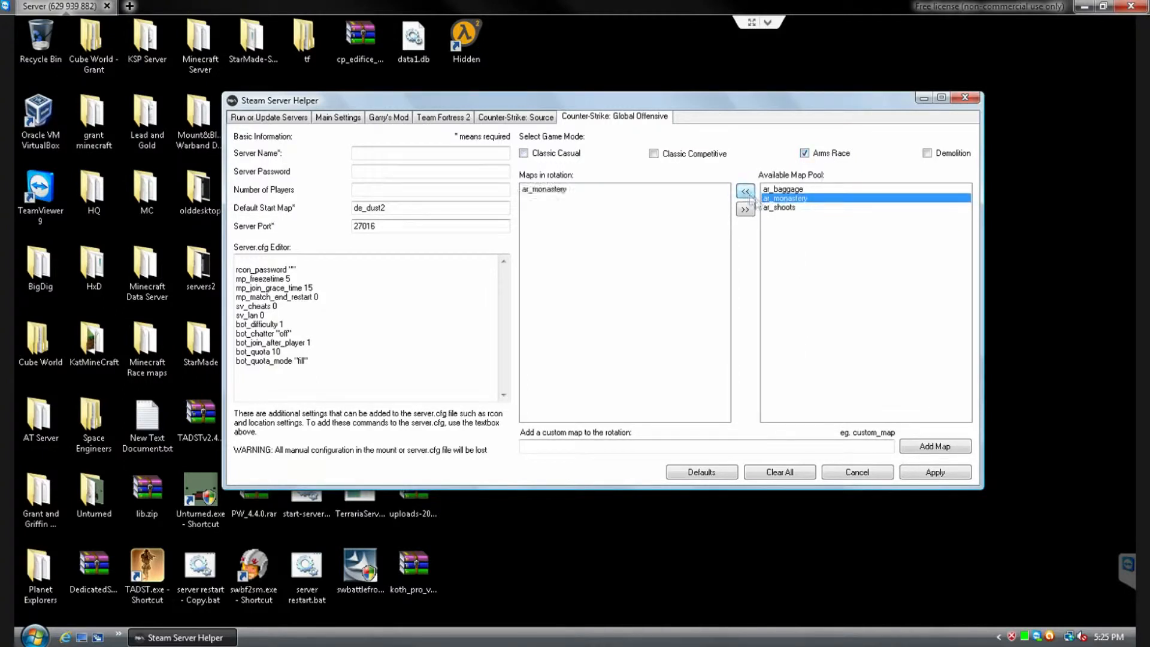
pyautogui.click(782, 207)
pyautogui.click(746, 192)
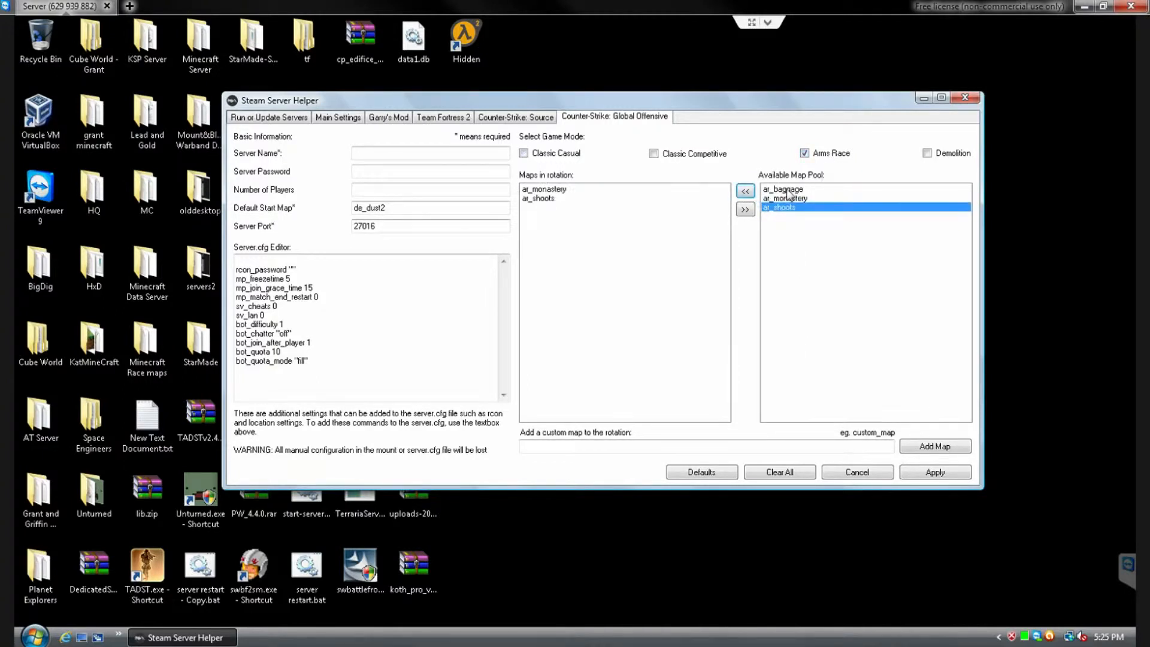
pyautogui.click(786, 190)
pyautogui.click(746, 192)
pyautogui.click(745, 191)
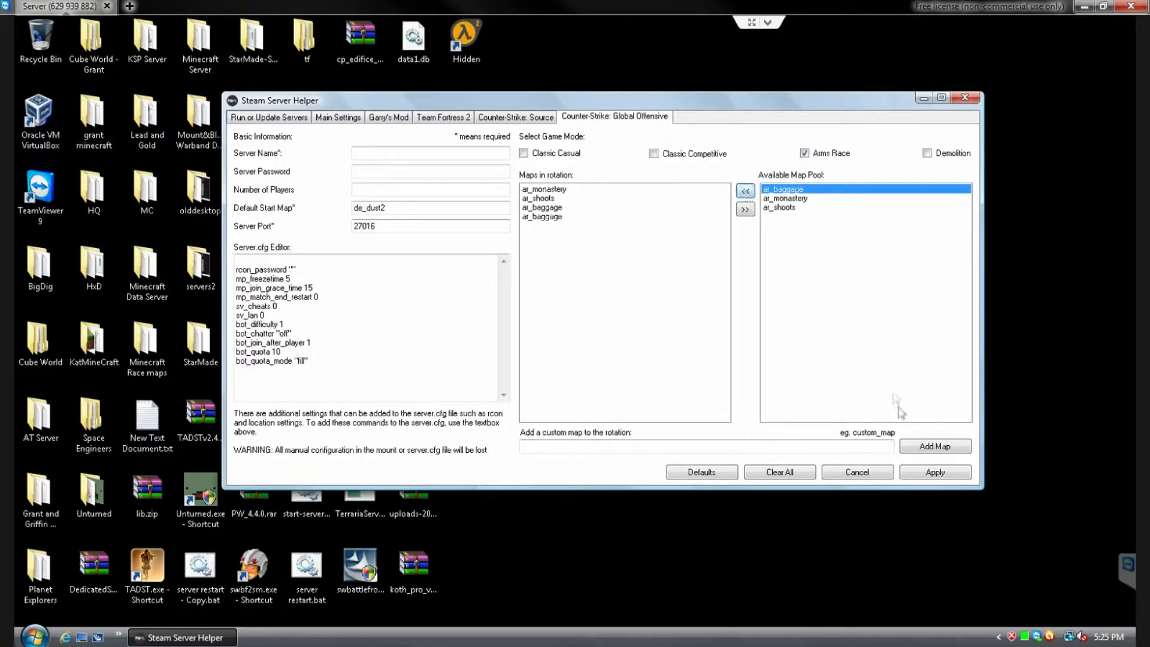
pyautogui.click(925, 470)
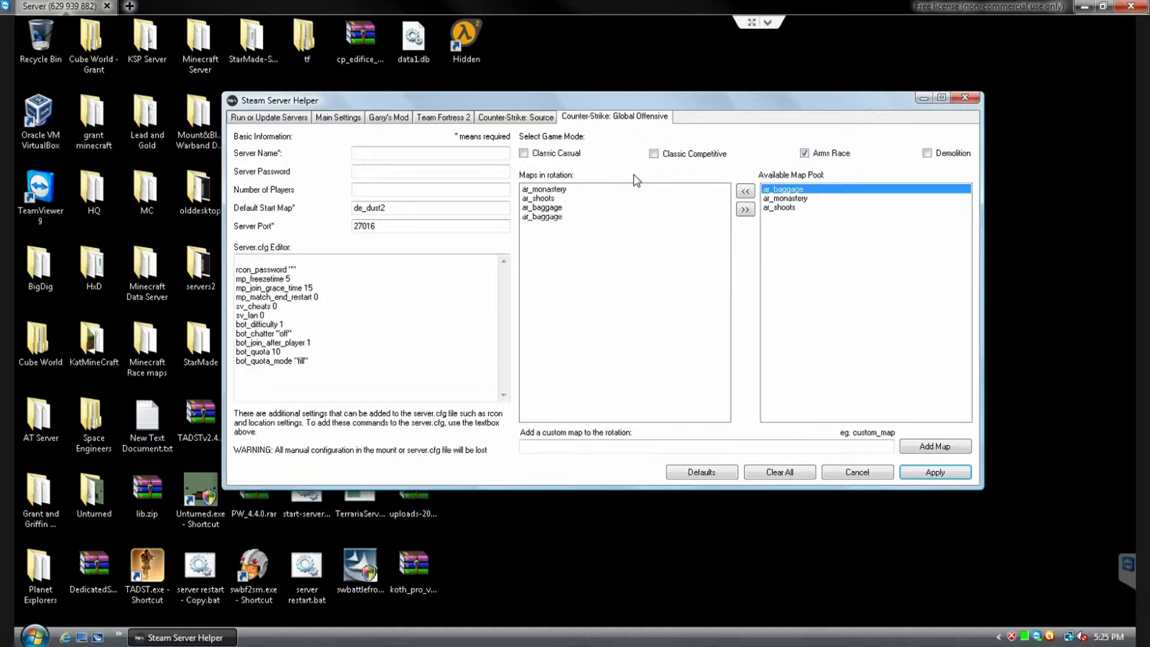
pyautogui.click(654, 154)
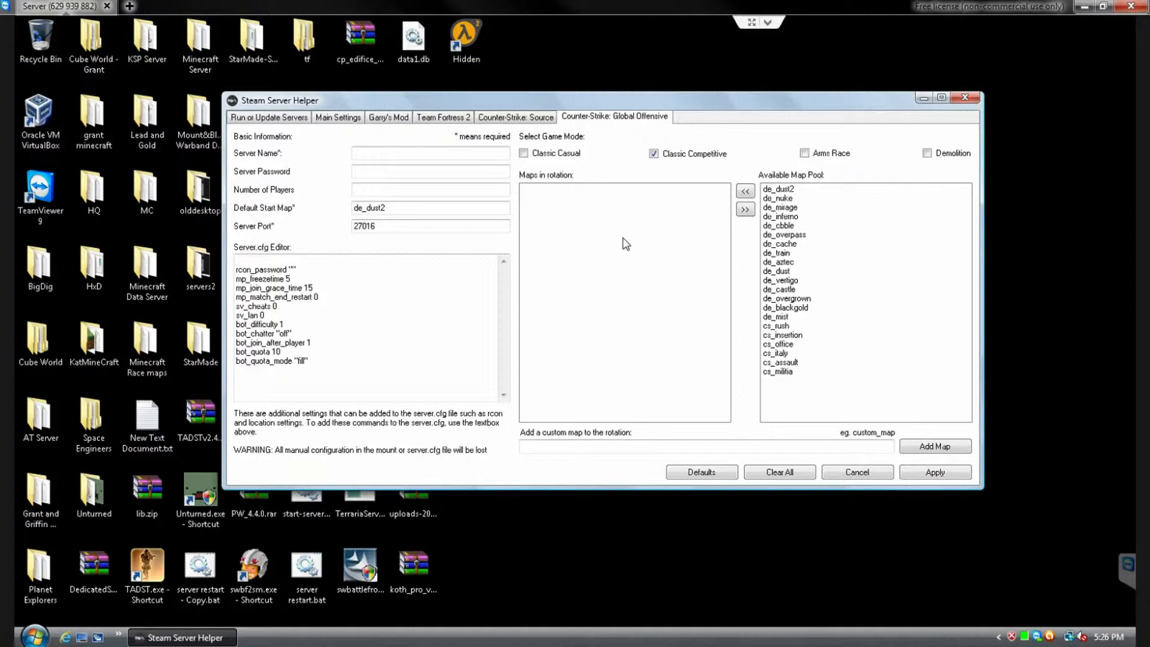
pyautogui.click(811, 154)
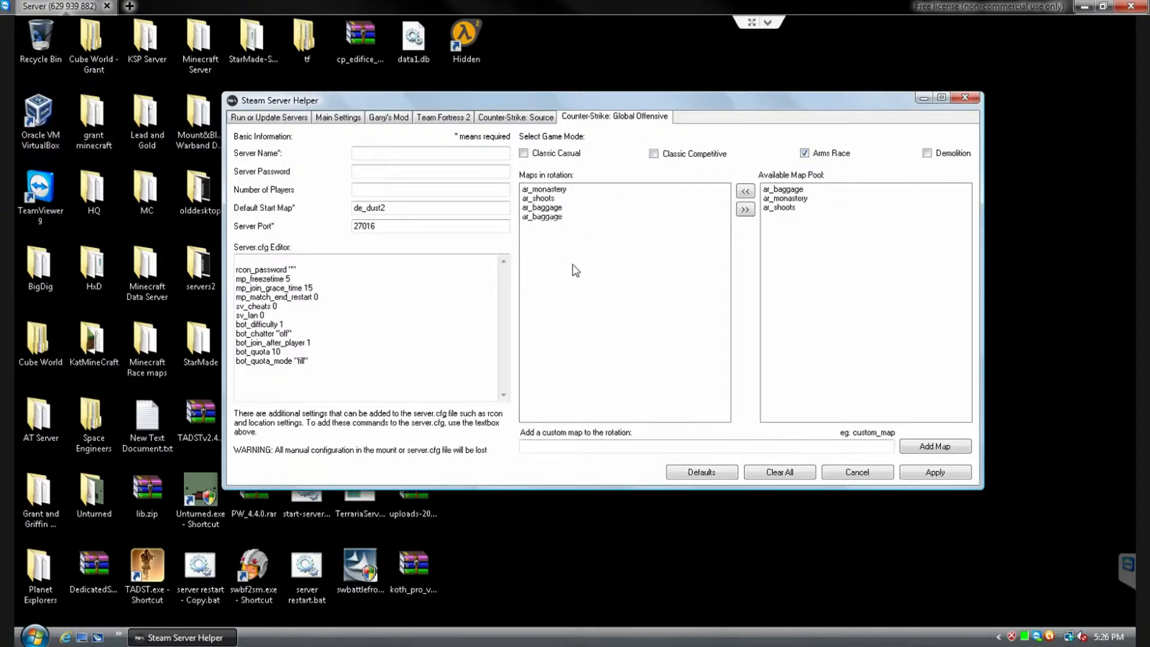
# - Try adding de_dust, de_cache and de_mist to the Classic Competitive rotation and switching to Arms Race without applying
pyautogui.click(652, 157)
pyautogui.click(801, 272)
pyautogui.click(745, 191)
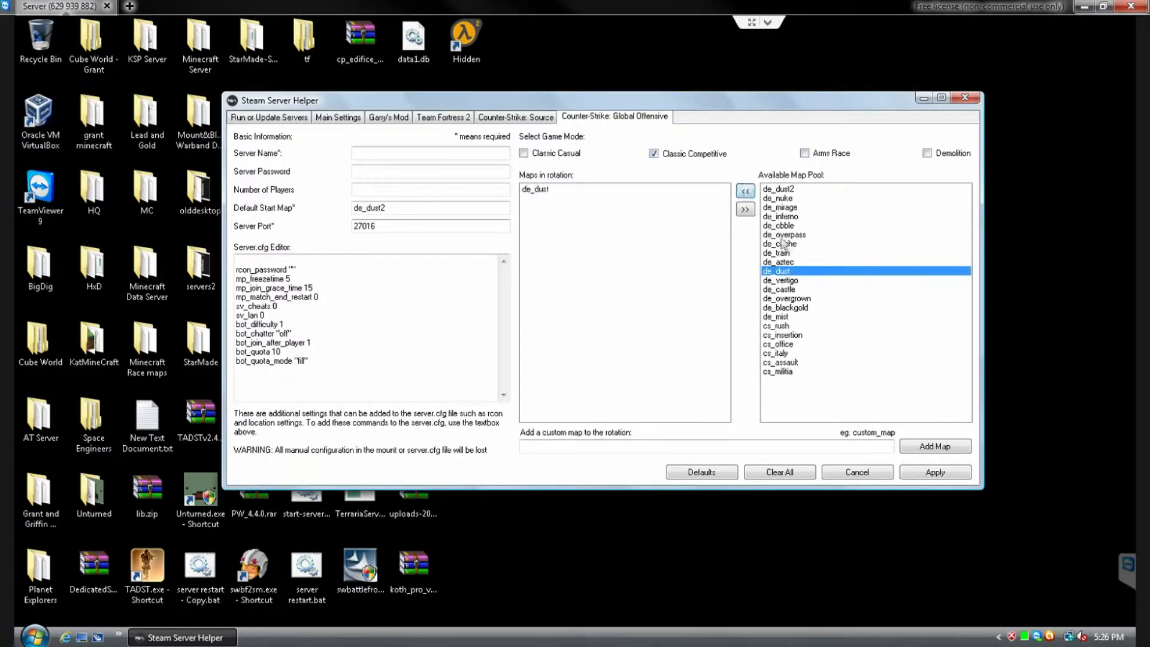
pyautogui.click(784, 244)
pyautogui.click(746, 192)
pyautogui.click(812, 316)
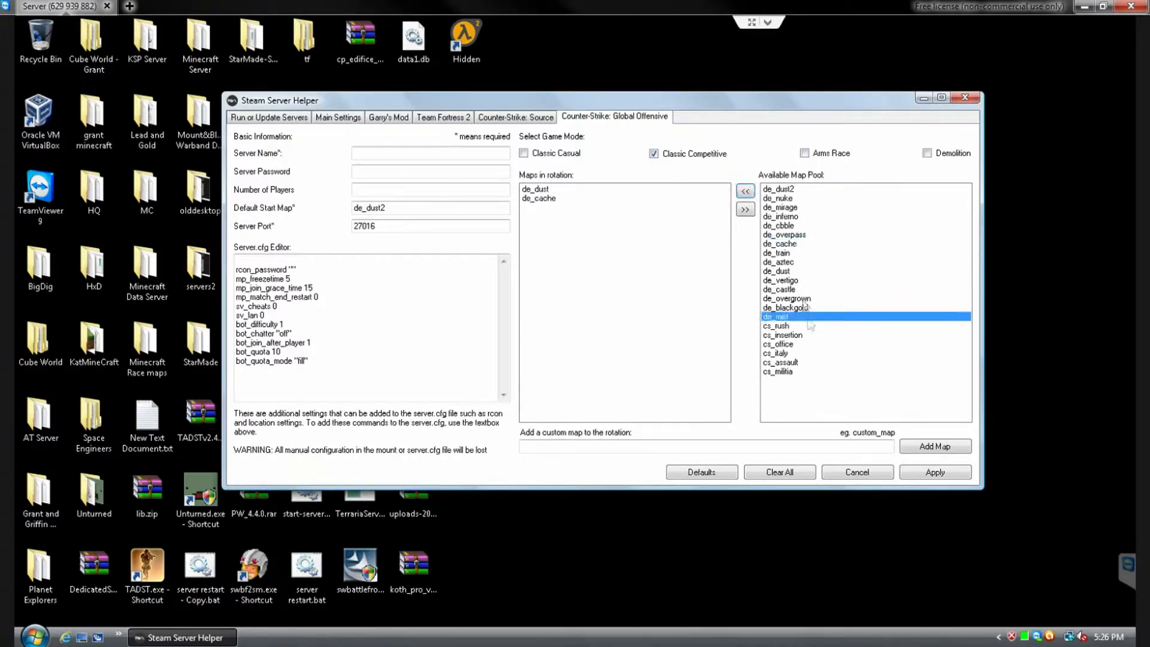
pyautogui.click(747, 193)
pyautogui.click(805, 153)
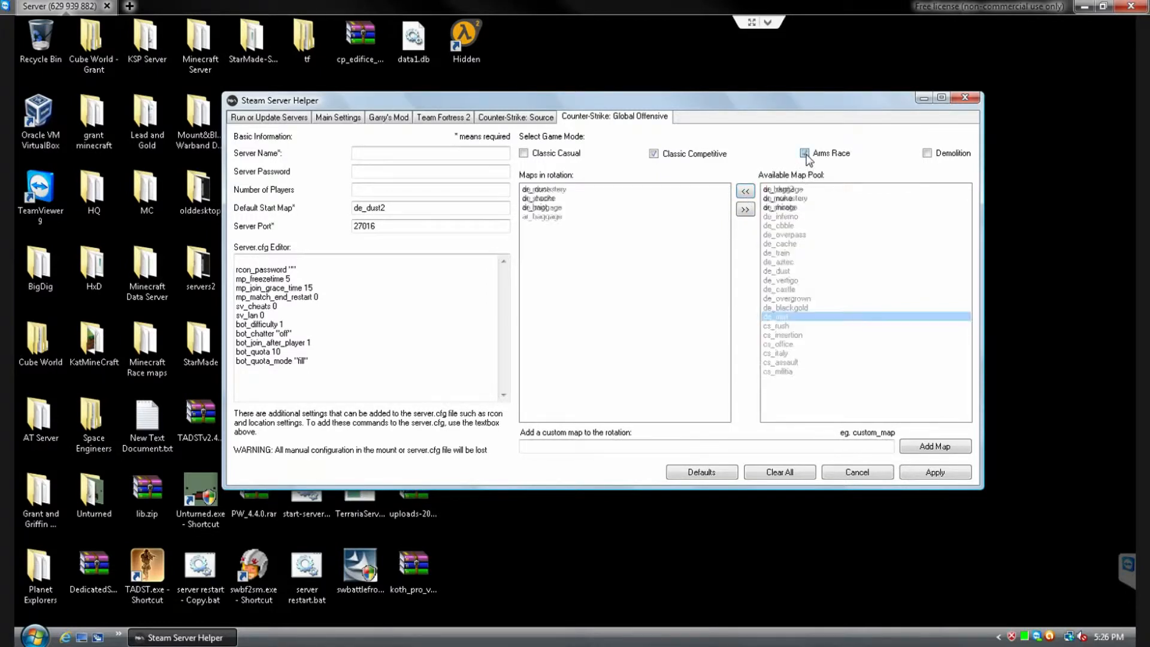
# - Add the custom map sandmap to the Classic Competitive rotation, apply it, and check it by switching game modes
pyautogui.click(679, 157)
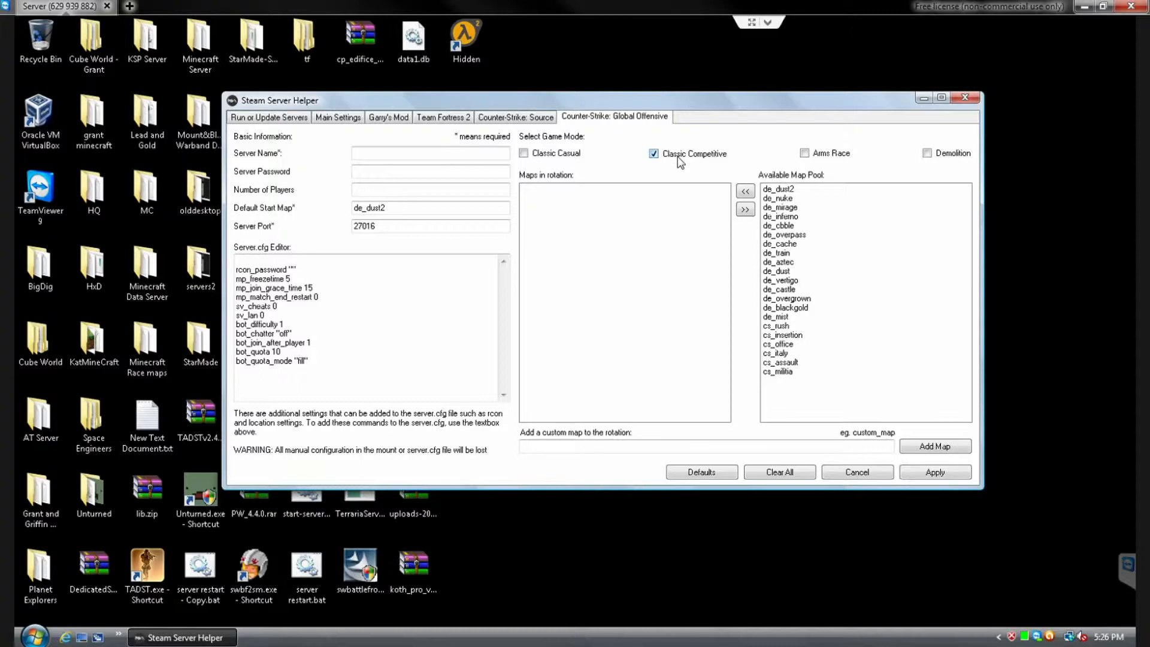
pyautogui.click(641, 447)
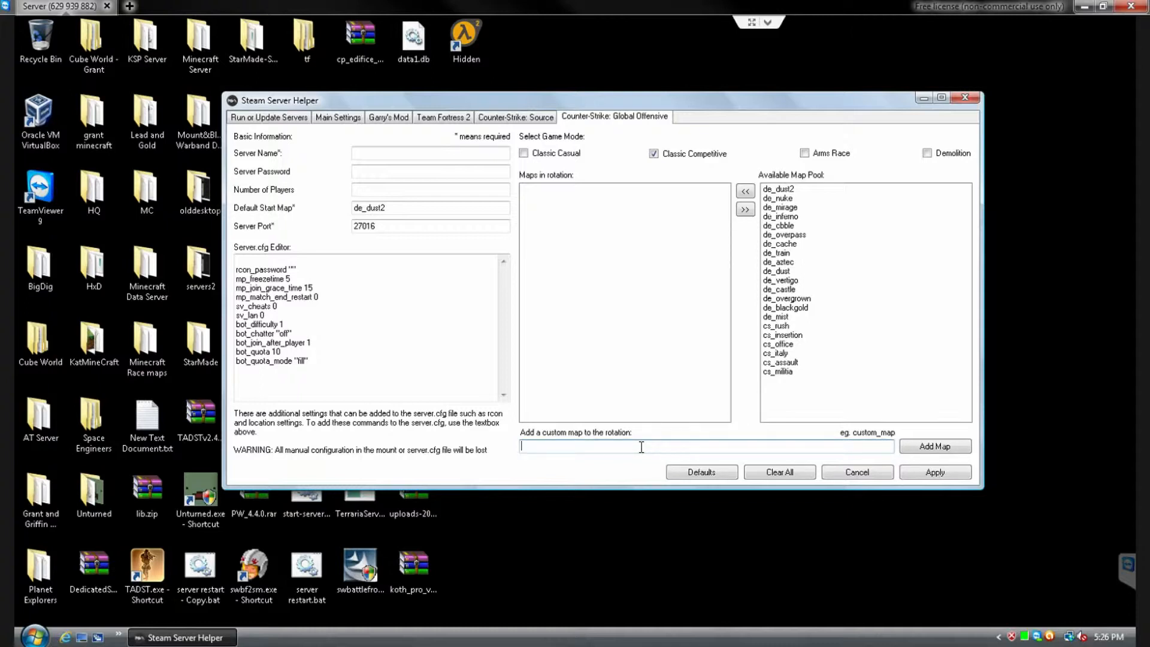
pyautogui.write('sa')
pyautogui.write('ndmap')
pyautogui.click(946, 451)
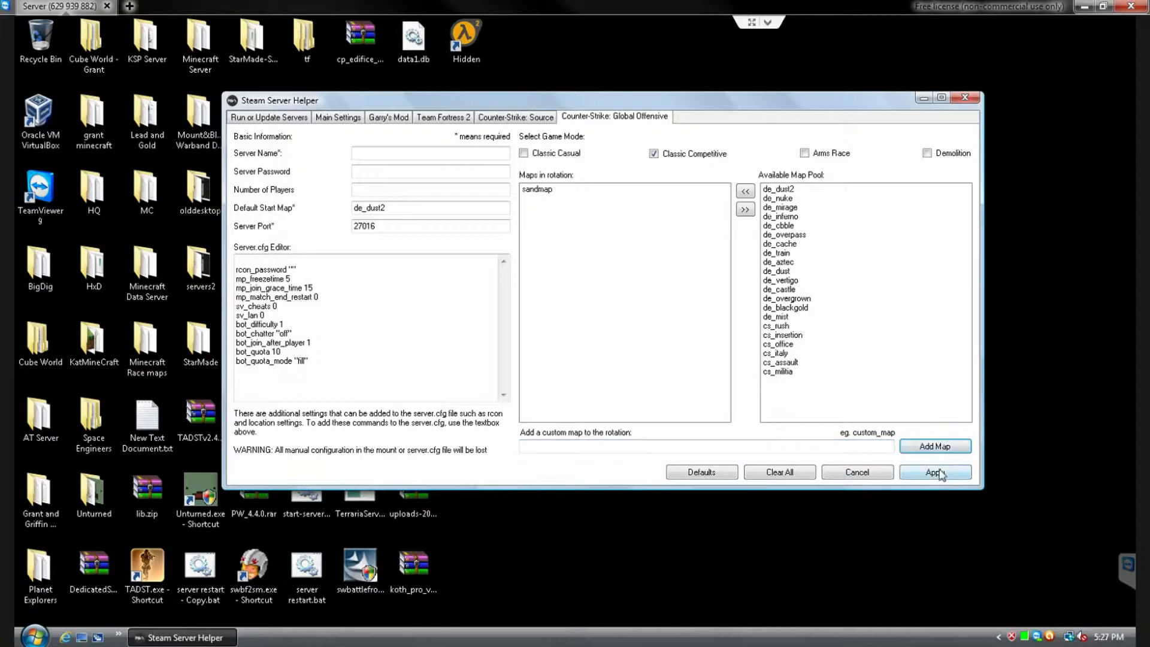
pyautogui.click(938, 472)
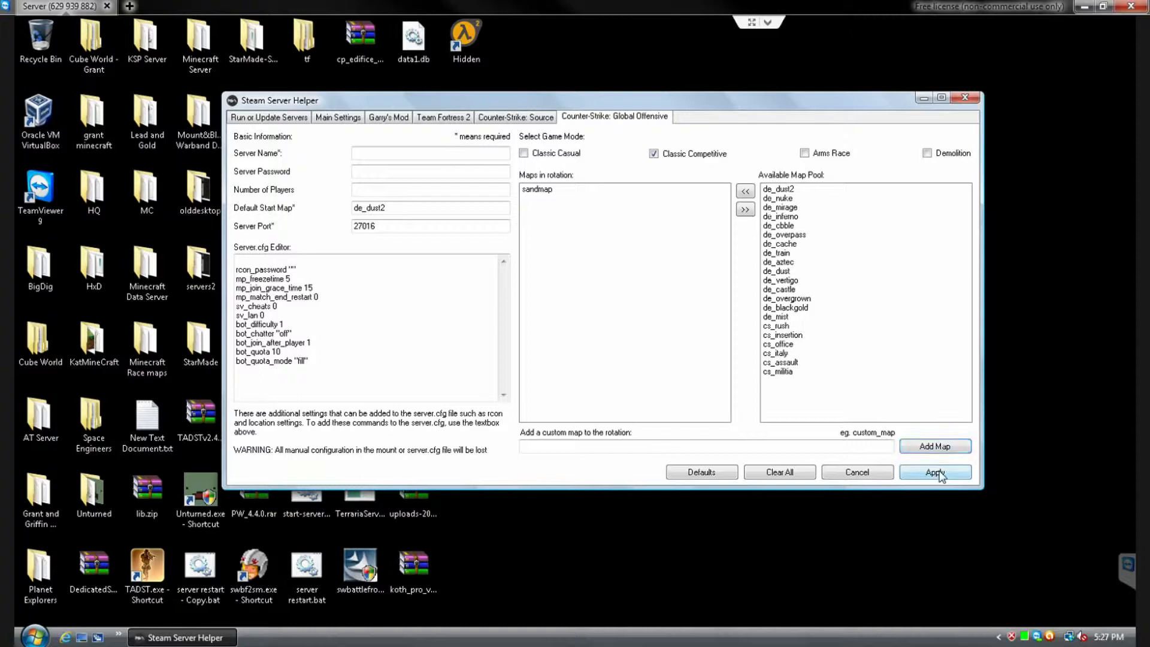
pyautogui.click(843, 154)
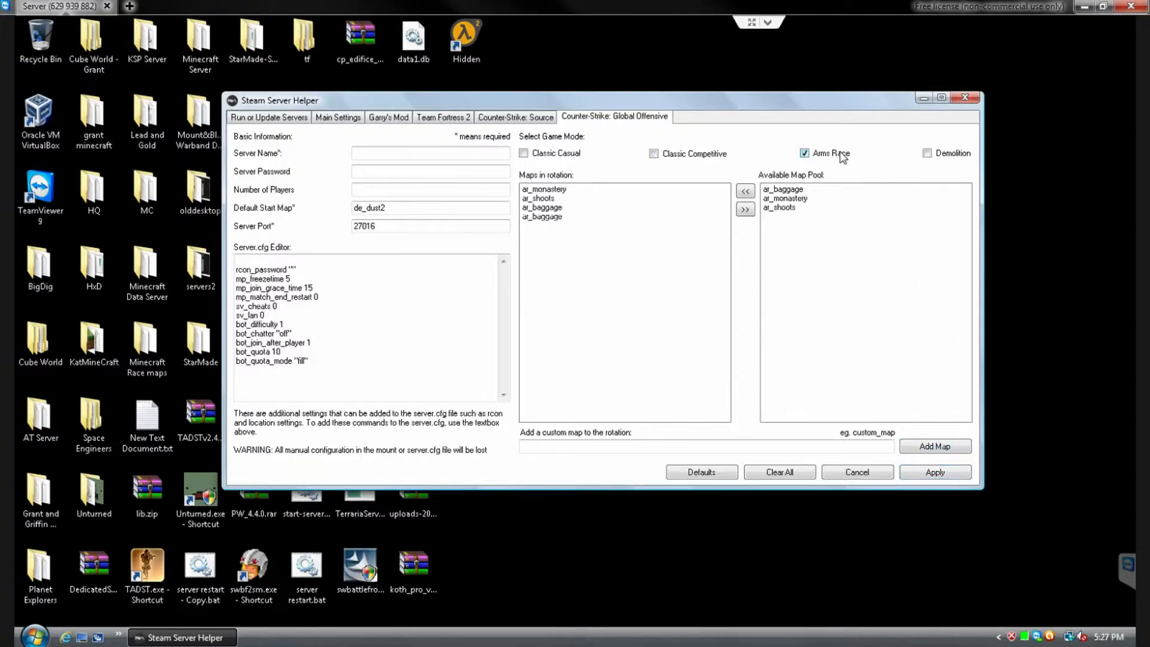
pyautogui.click(720, 159)
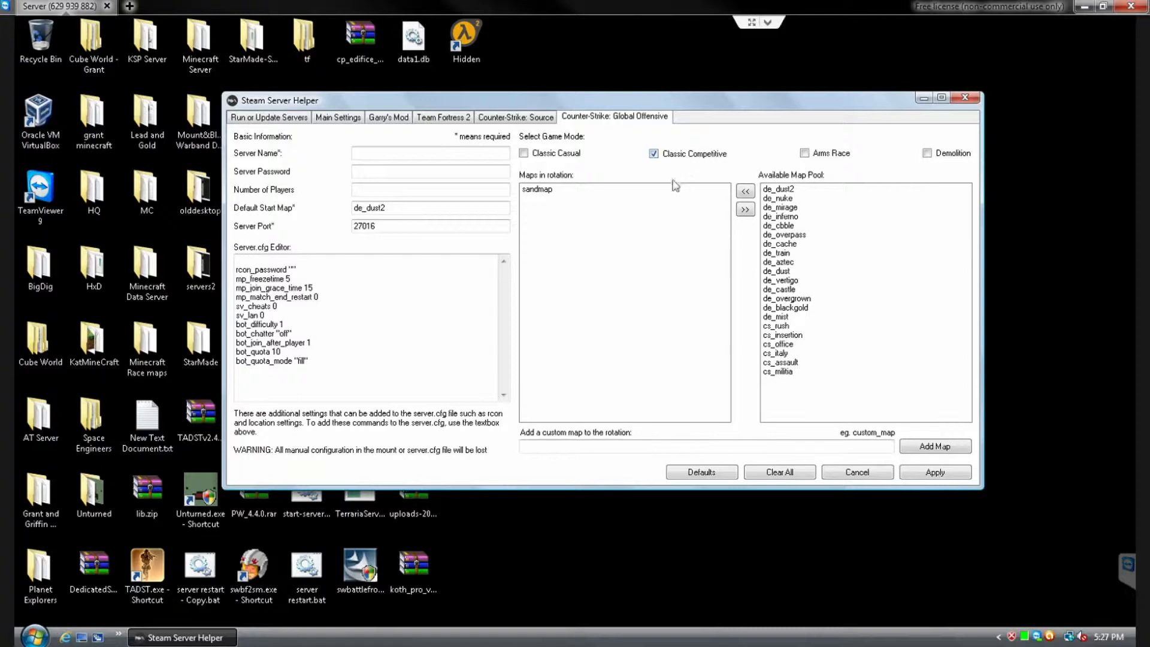
# - Remove sandmap from the Classic Competitive rotation, add it again as a custom map, and apply the rotation
pyautogui.click(654, 191)
pyautogui.click(753, 209)
pyautogui.click(667, 447)
pyautogui.write('sandmap')
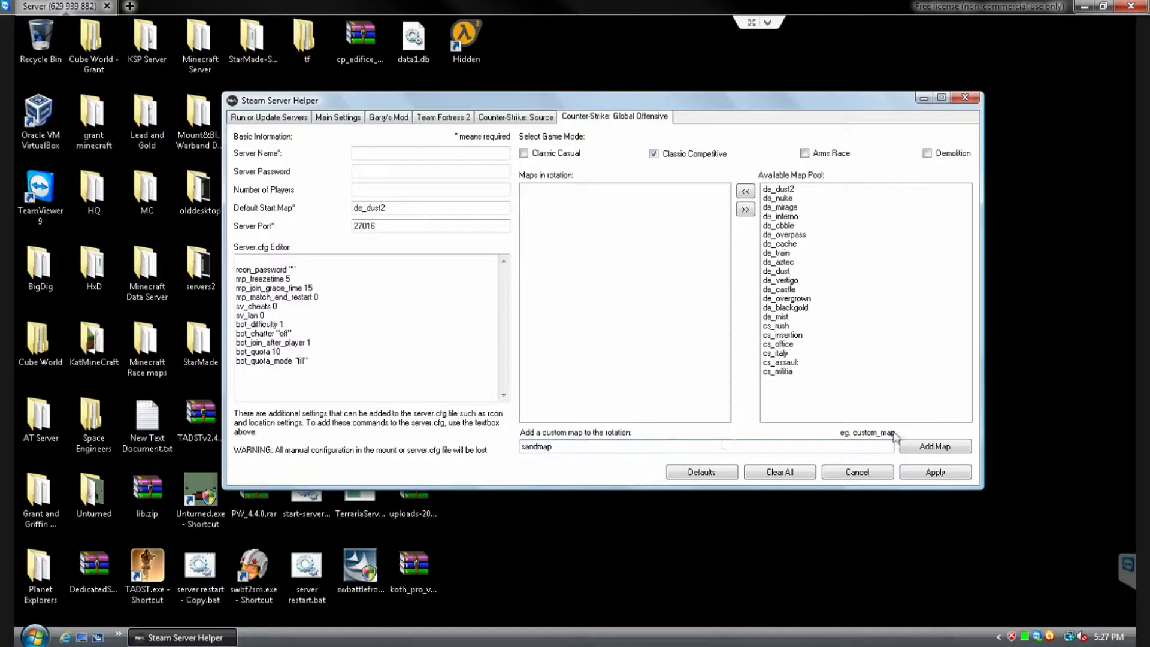
pyautogui.click(936, 447)
pyautogui.click(939, 473)
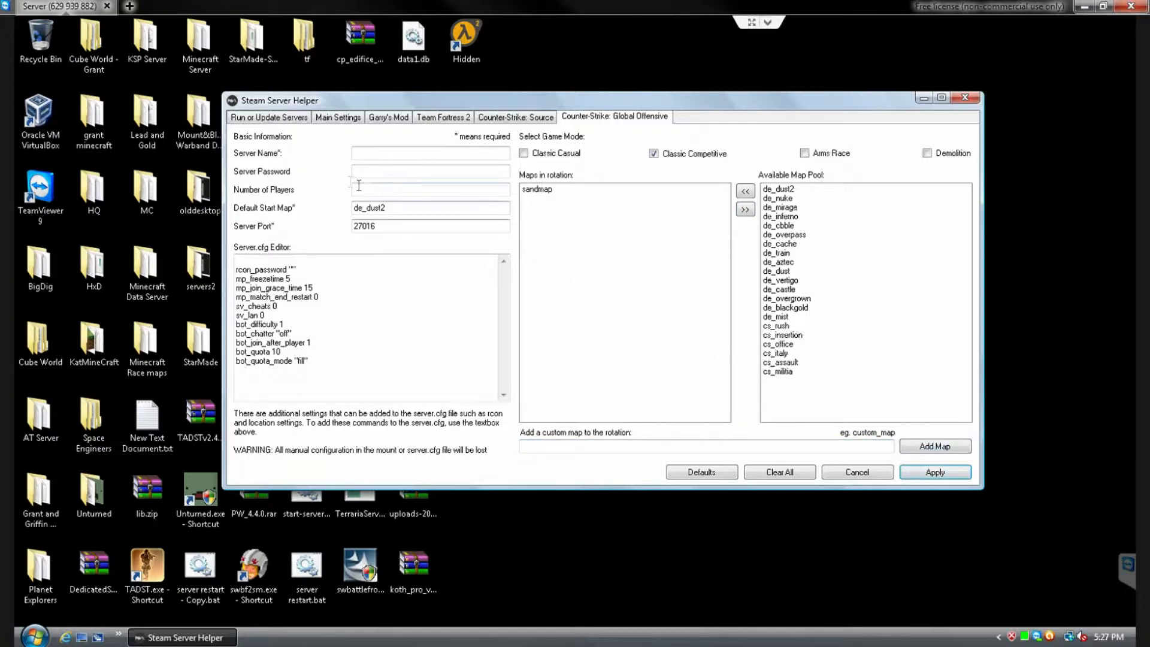
# - Review the launch arguments of the servers and open the Garry's Mod server name for editing
pyautogui.click(272, 118)
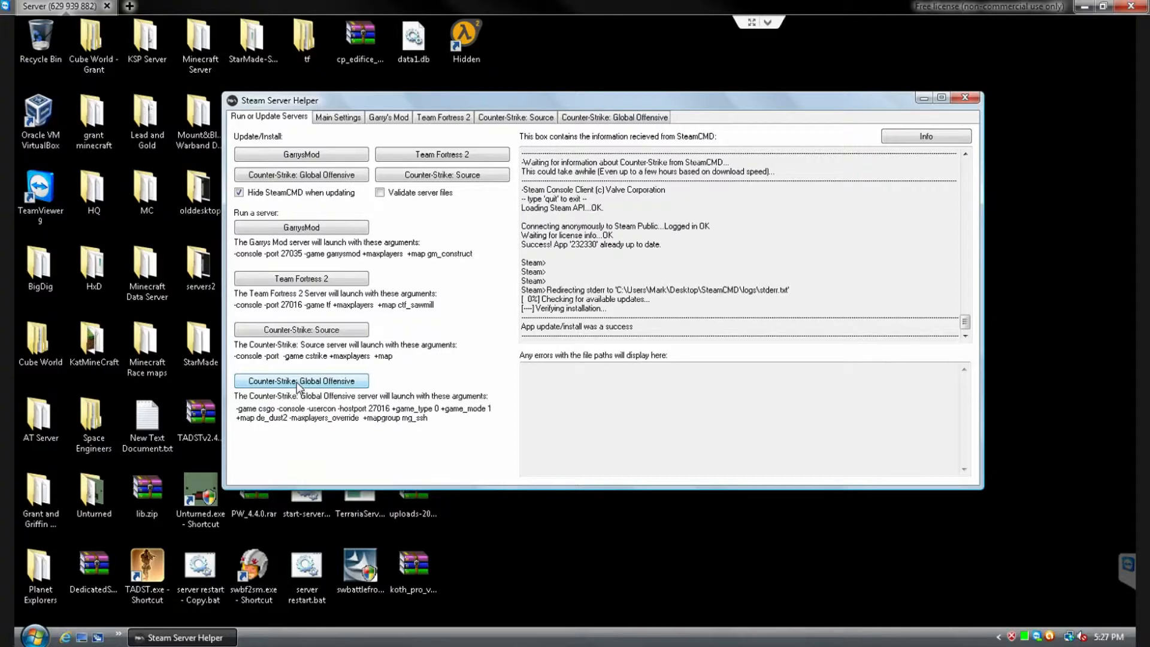
pyautogui.click(389, 117)
pyautogui.click(778, 472)
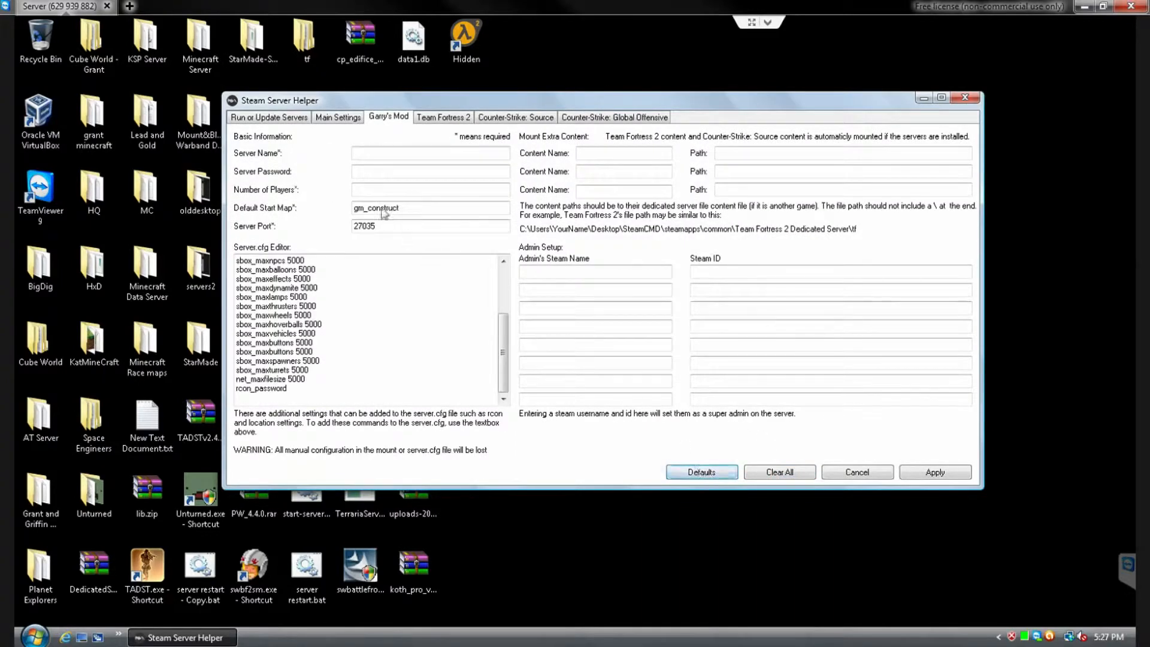
pyautogui.click(407, 153)
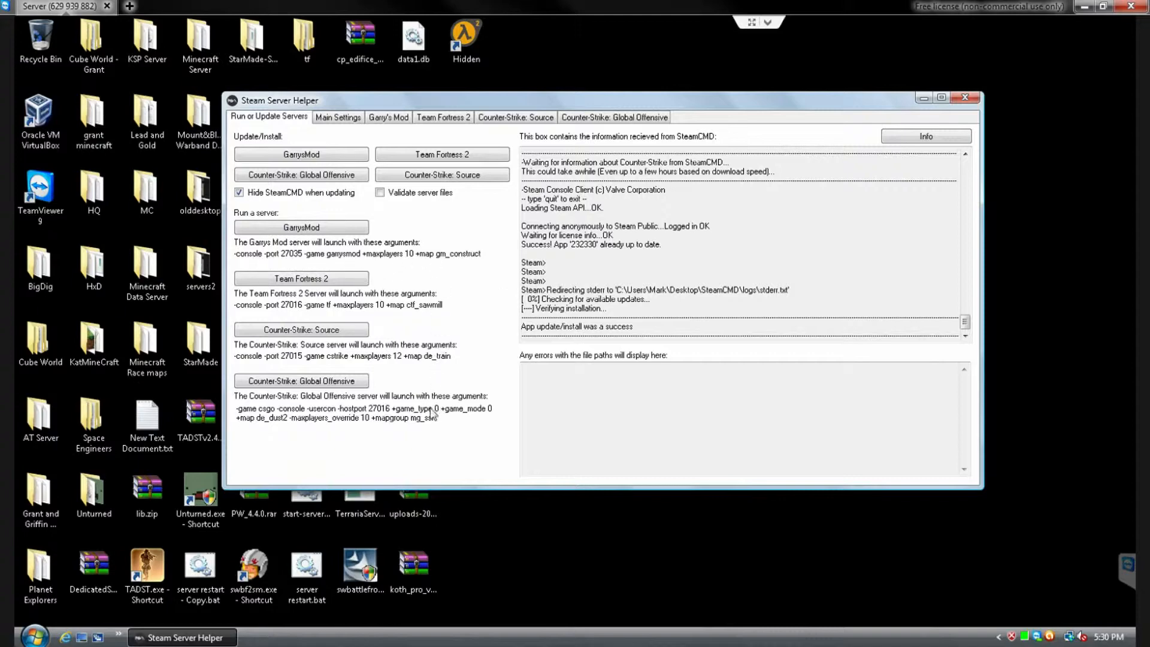
# - Review the saved settings of the Garry's Mod, Team Fortress 2 and both Counter-Strike servers, and return to the launch options
pyautogui.click(391, 117)
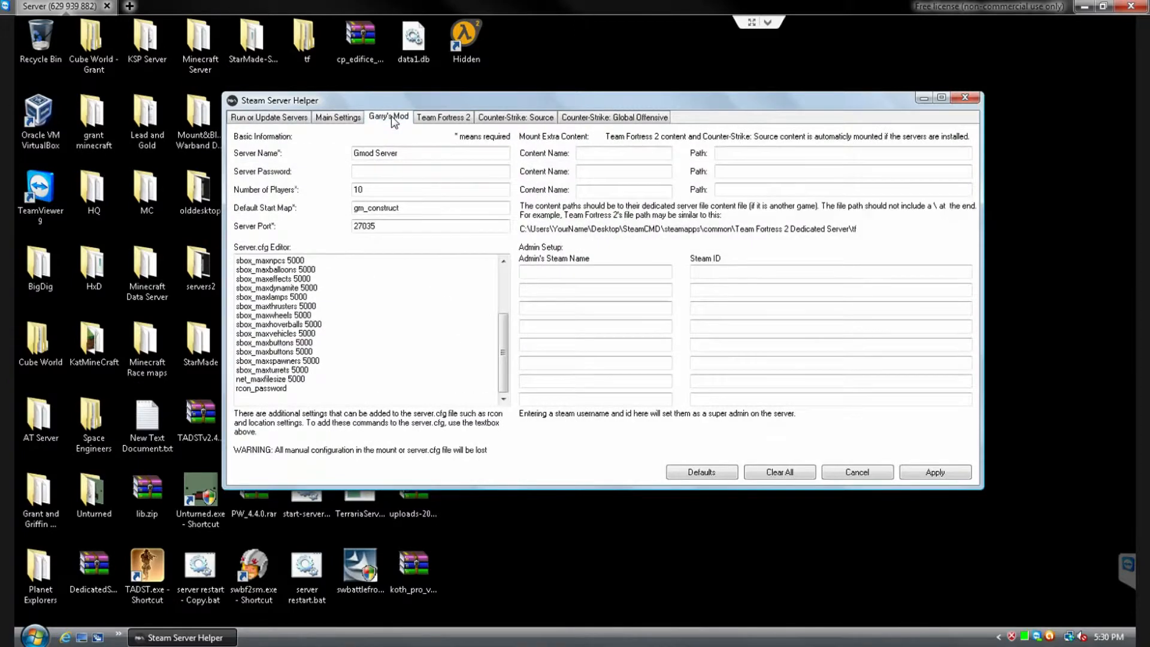
pyautogui.click(432, 120)
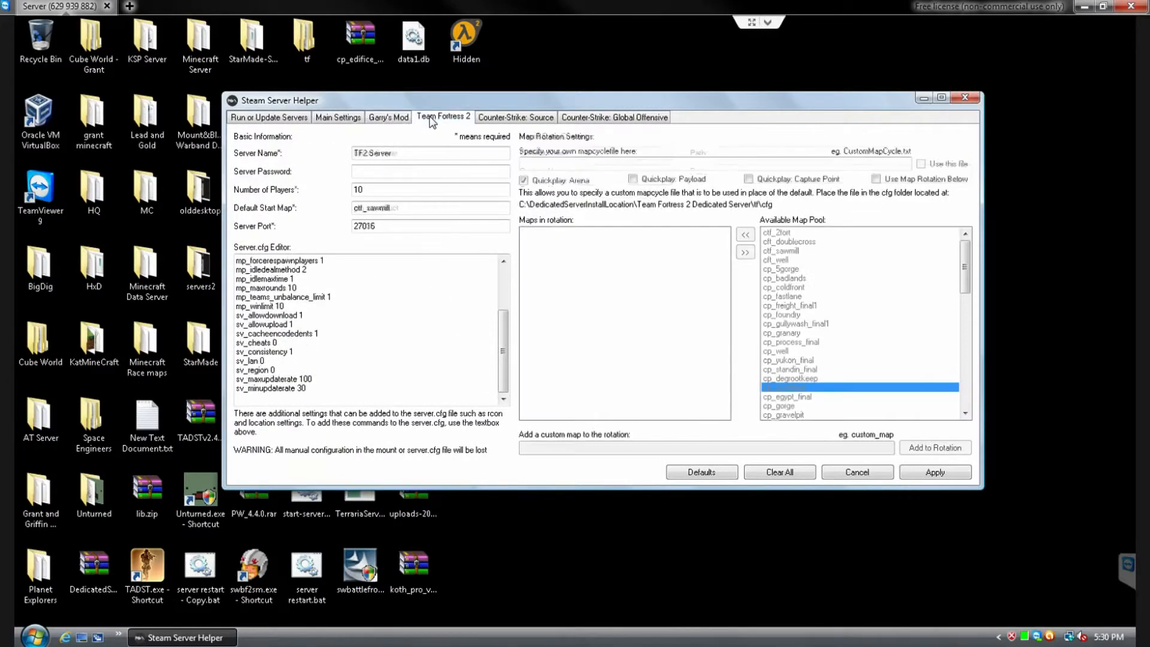
pyautogui.click(492, 121)
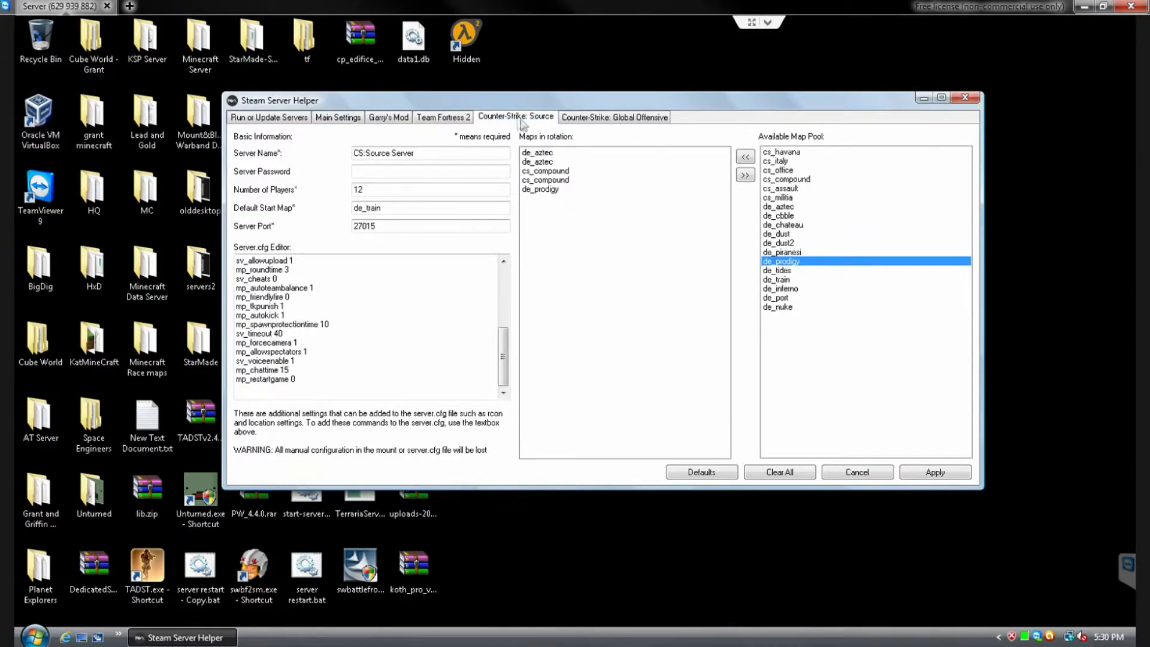
pyautogui.click(585, 125)
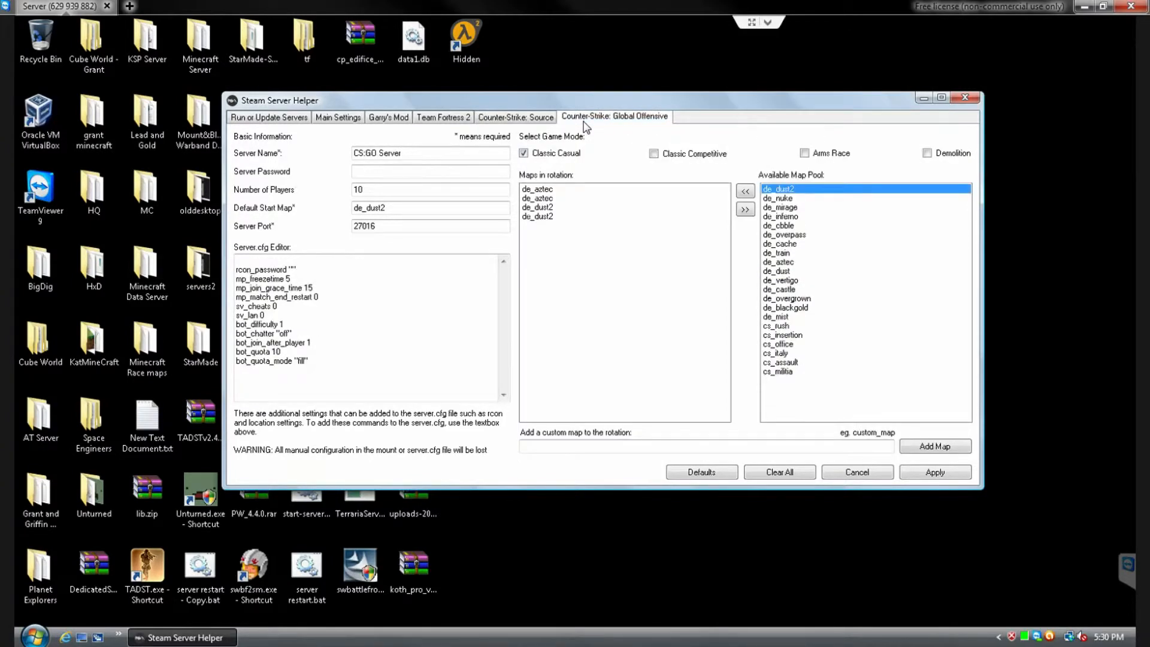
pyautogui.click(437, 119)
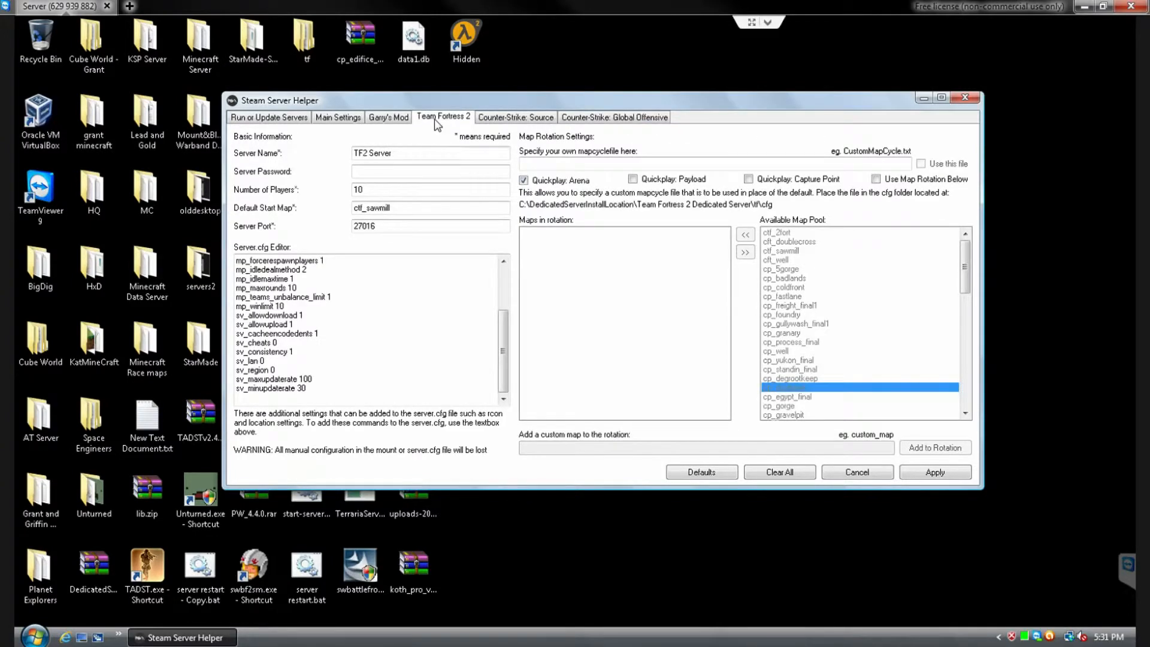
pyautogui.click(294, 118)
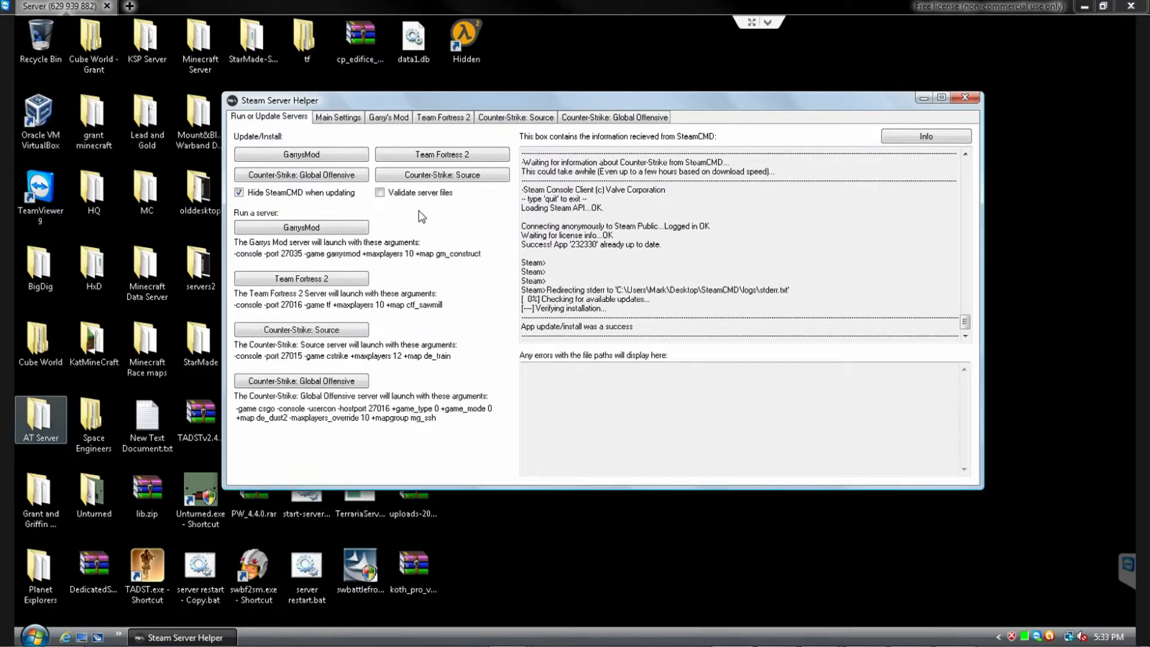
# - Test-run the Garry's Mod server and the Counter-Strike: Source server one after the other, examining each console log before closing it
pyautogui.click(362, 225)
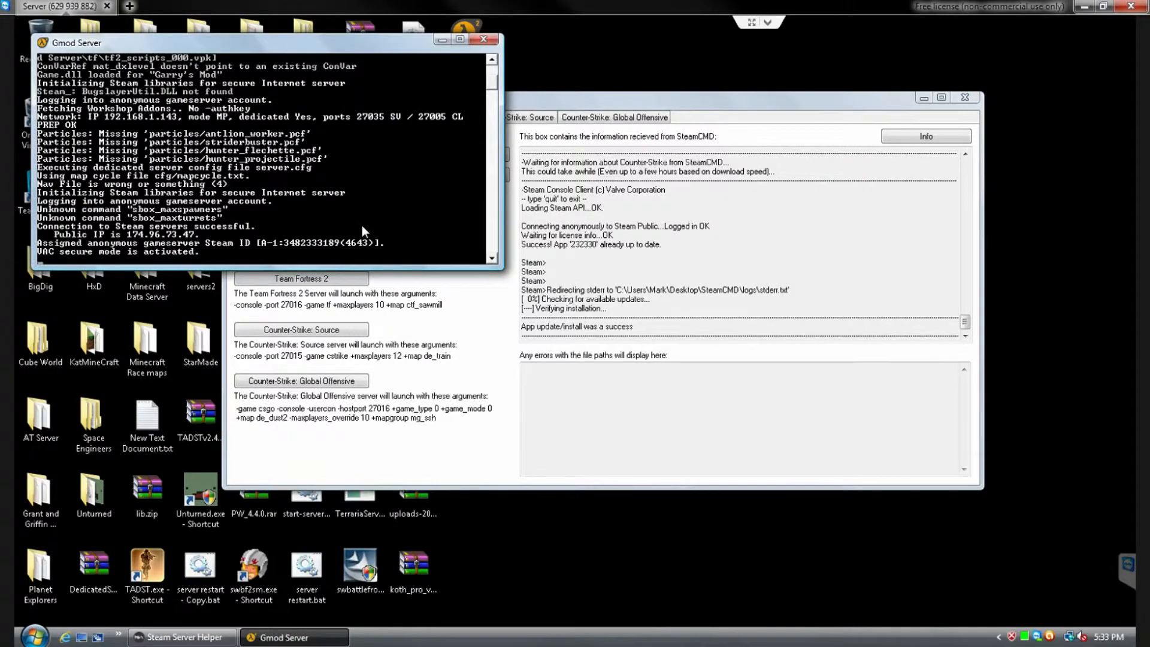
pyautogui.moveTo(494, 89); pyautogui.dragTo(493, 69)
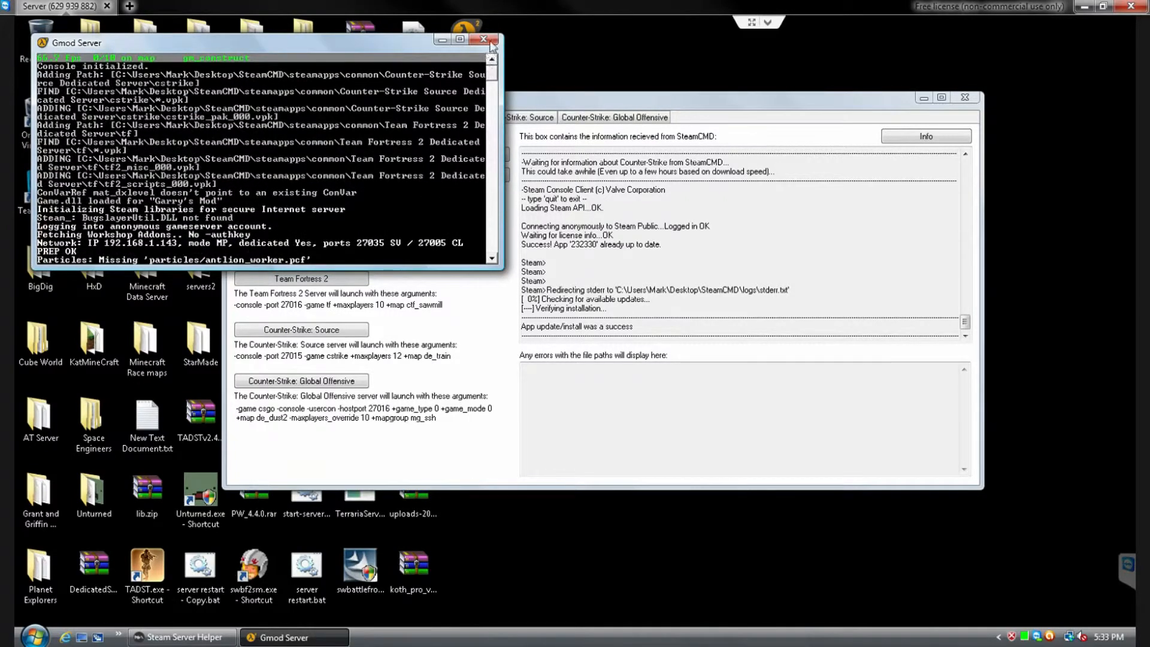
pyautogui.click(490, 43)
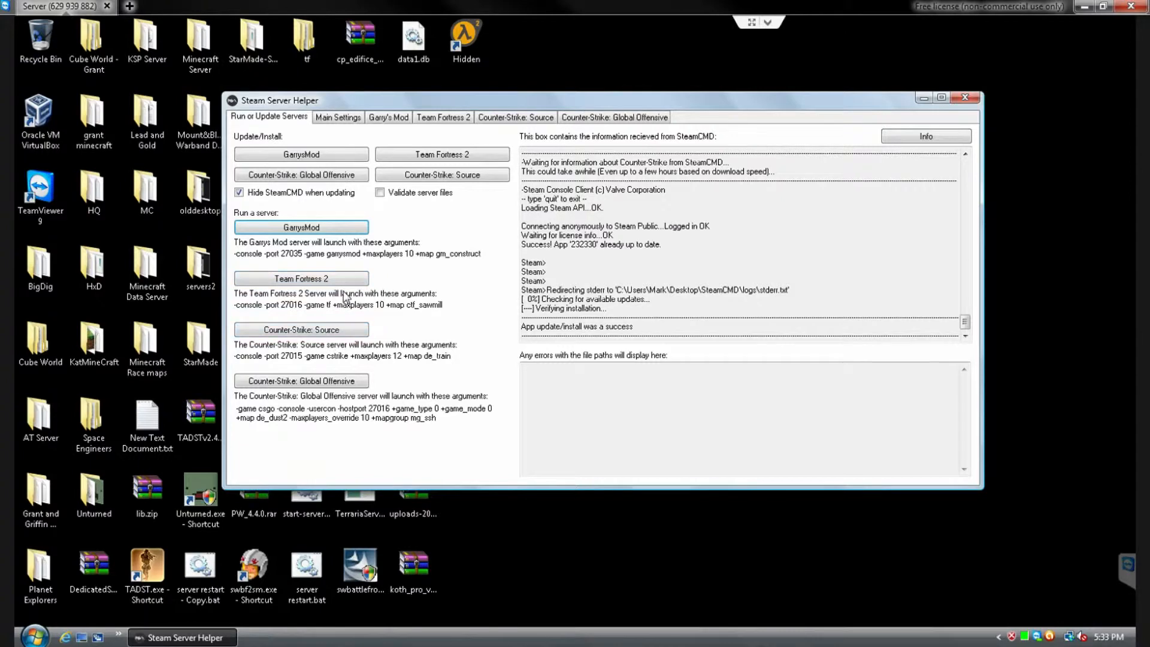
pyautogui.click(336, 331)
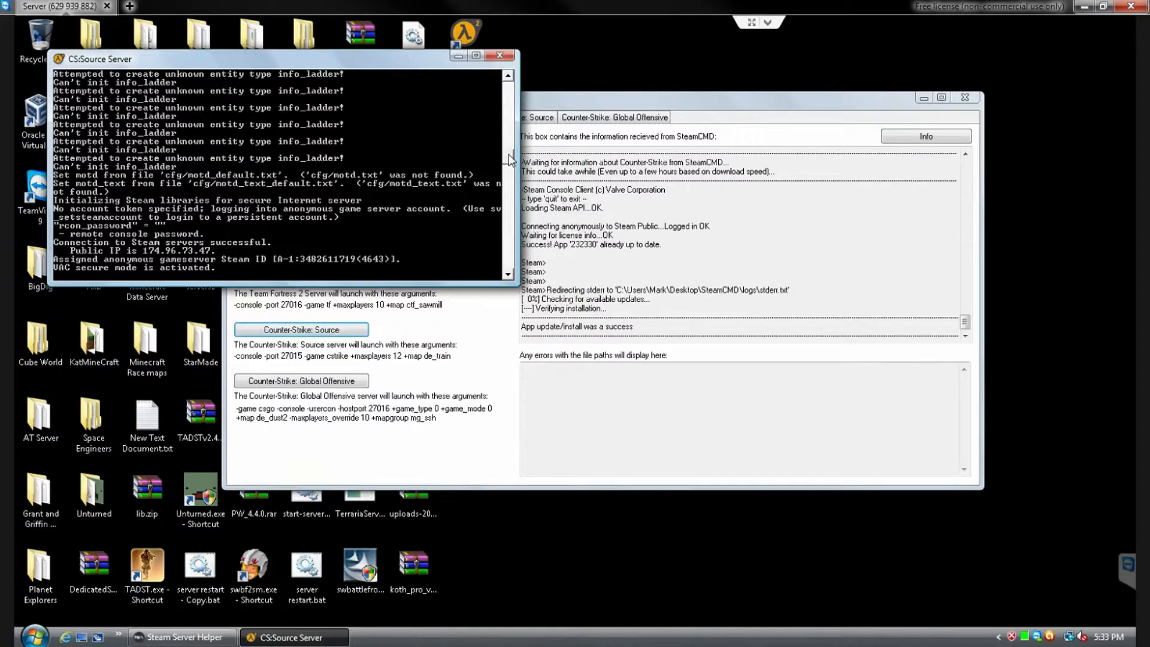
pyautogui.click(496, 57)
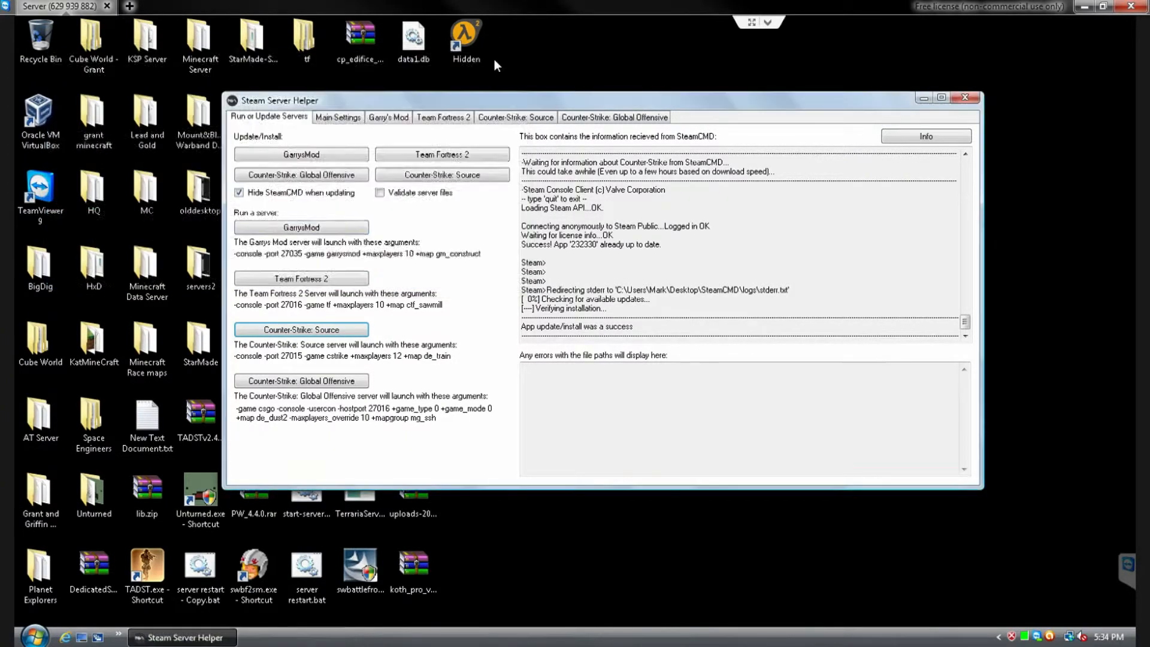
# - Launch the Counter-Strike: Global Offensive server and examine the startup messages in its console log
pyautogui.click(352, 382)
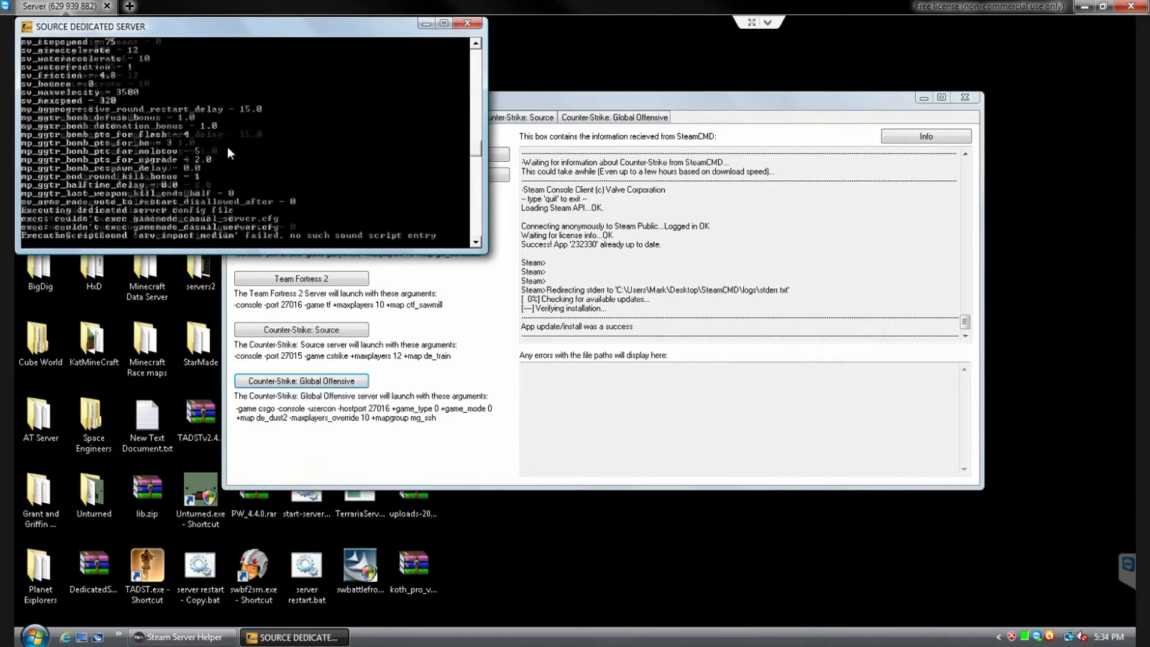
pyautogui.moveTo(476, 146); pyautogui.dragTo(477, 67)
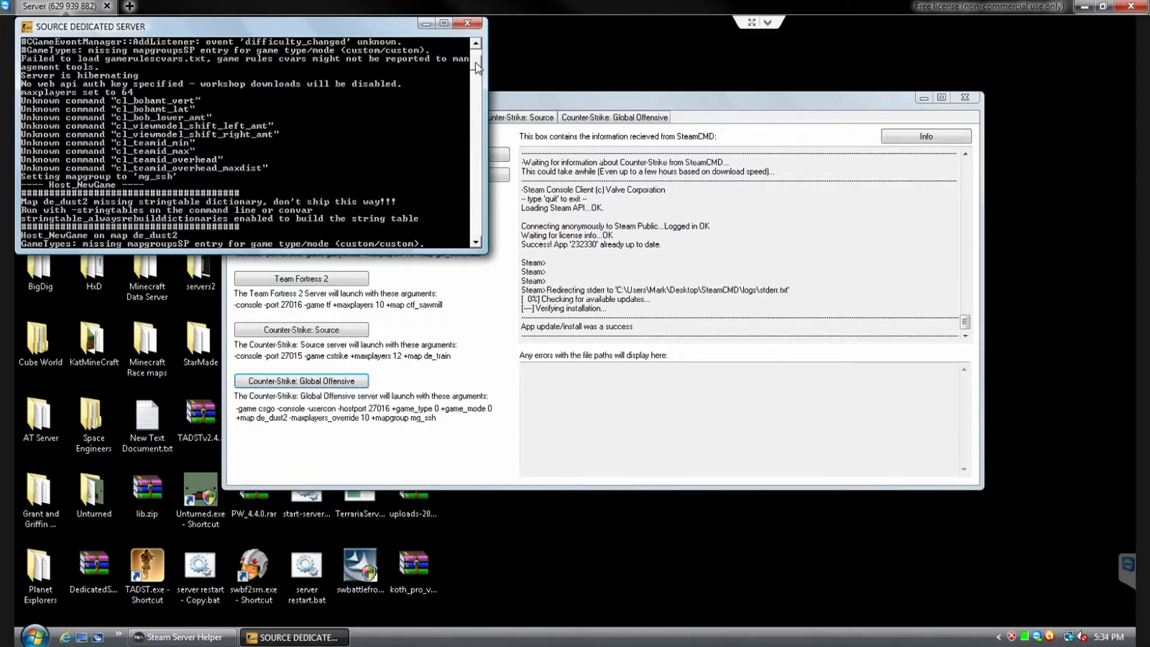
pyautogui.scroll(1, 476, 67)
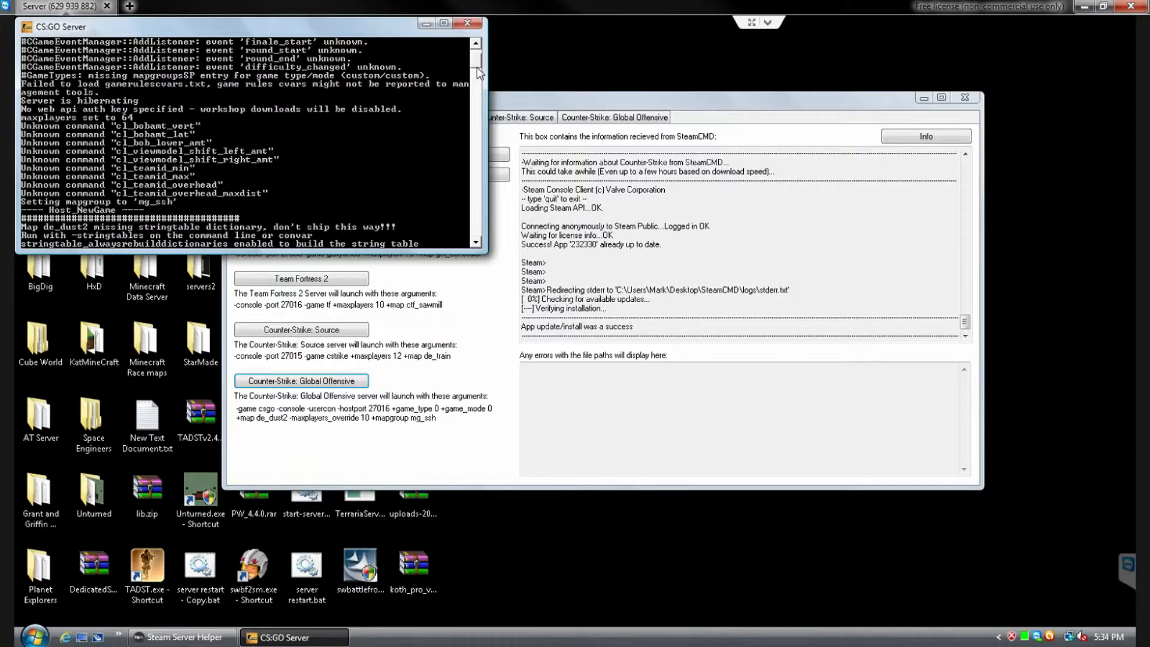
# - Examine the rest of the Counter-Strike: Global Offensive server's console log and shut that server down
pyautogui.moveTo(477, 67); pyautogui.dragTo(478, 166)
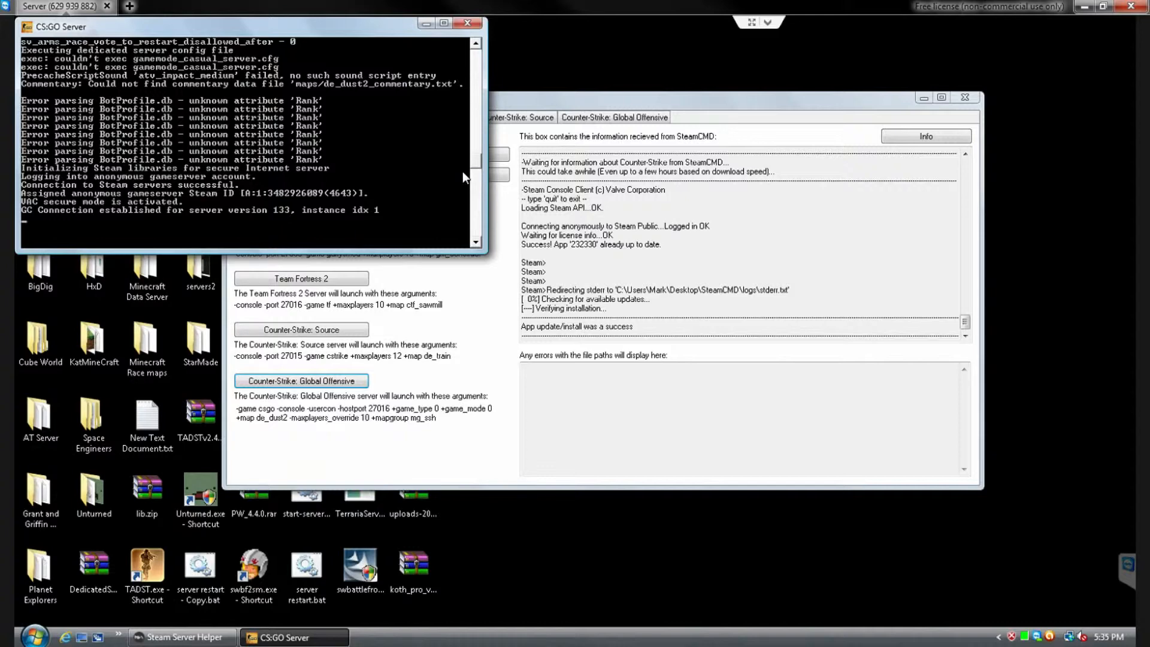
pyautogui.moveTo(476, 160); pyautogui.dragTo(478, 58)
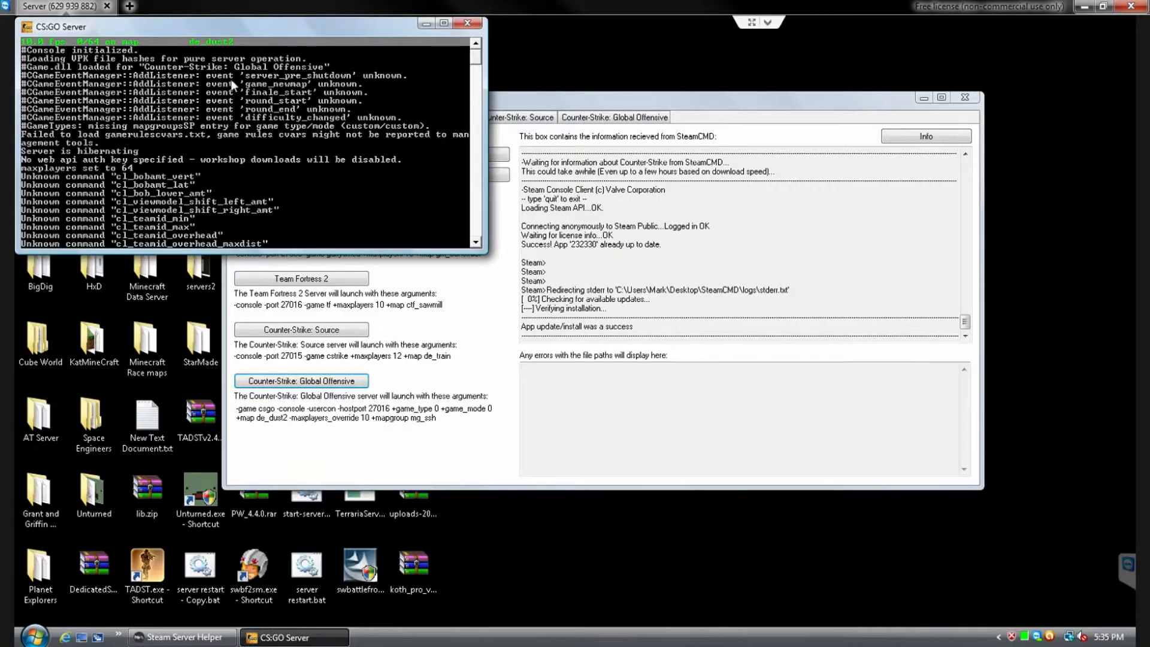
pyautogui.click(470, 23)
# - Launch the Team Fortress 2 server, run changelevel_next in its console, and close the server
pyautogui.click(318, 279)
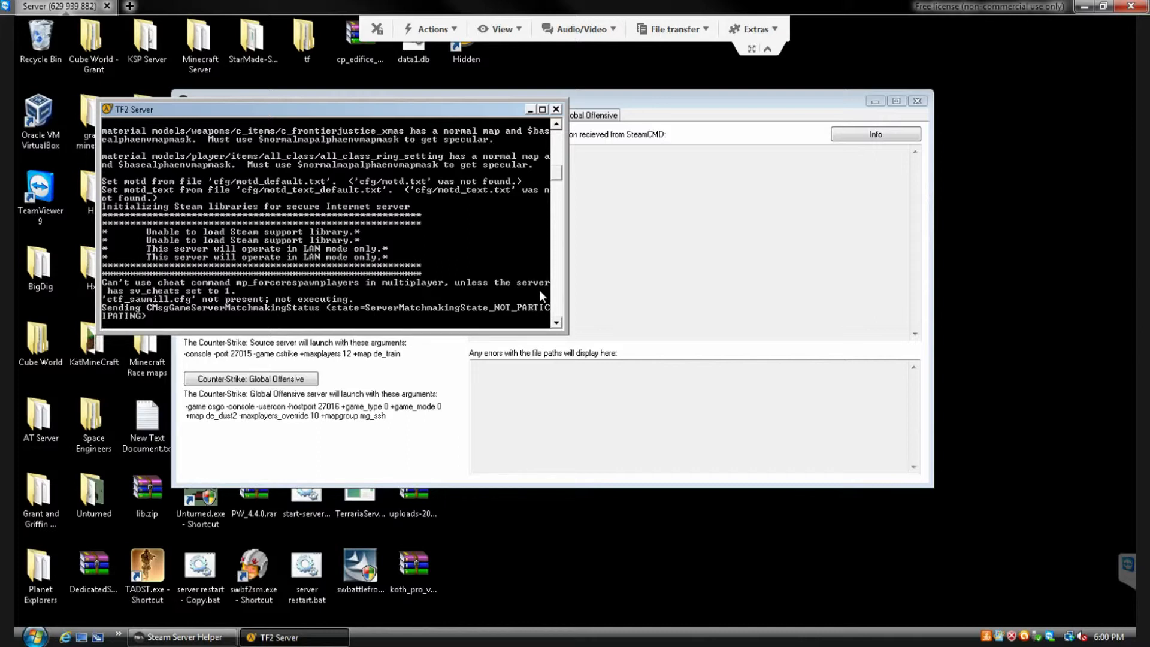
pyautogui.write('hangelevel_next')
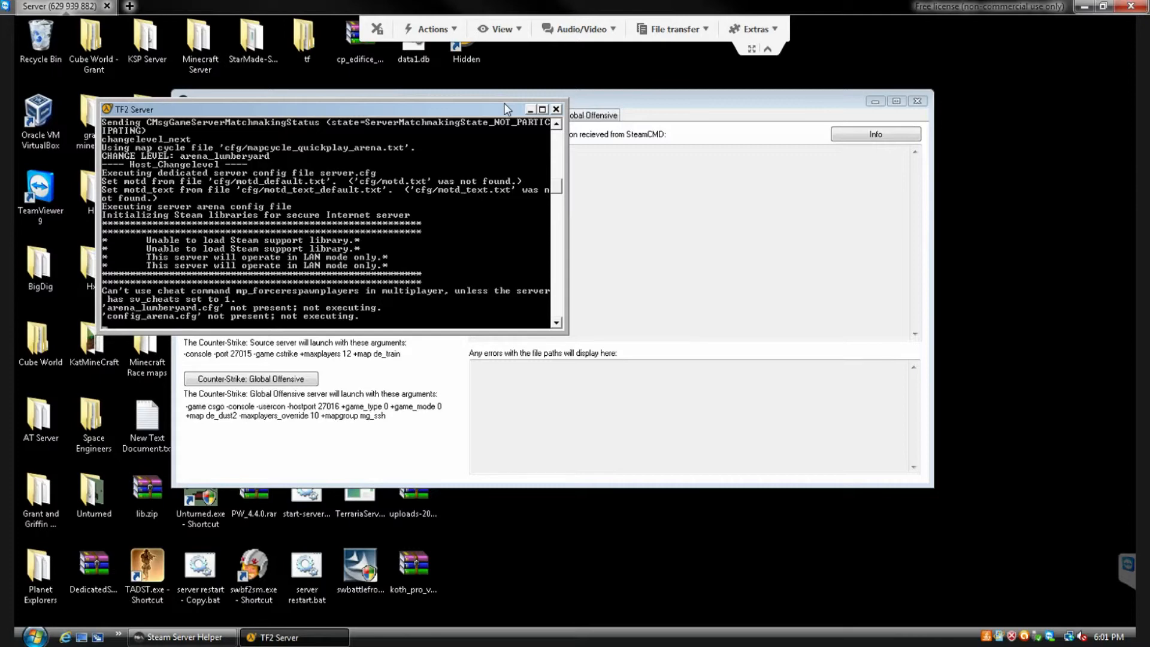
pyautogui.click(556, 109)
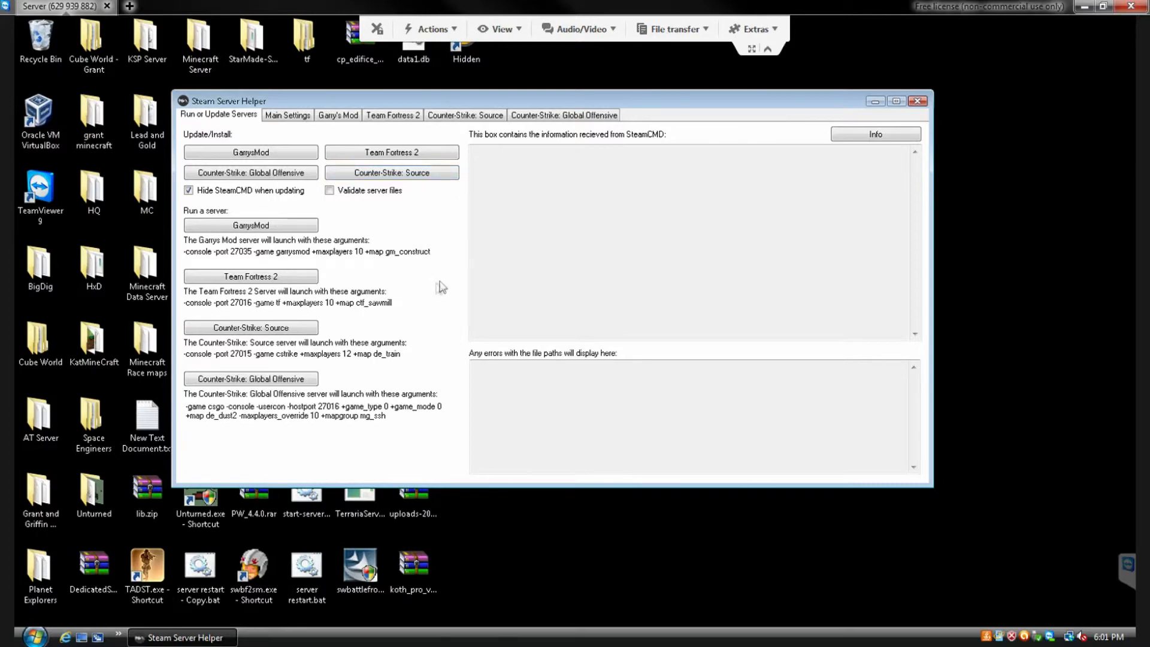
# - Add -command to the GarrysMod additional command line options, apply it, and check the server's launch arguments
pyautogui.click(293, 116)
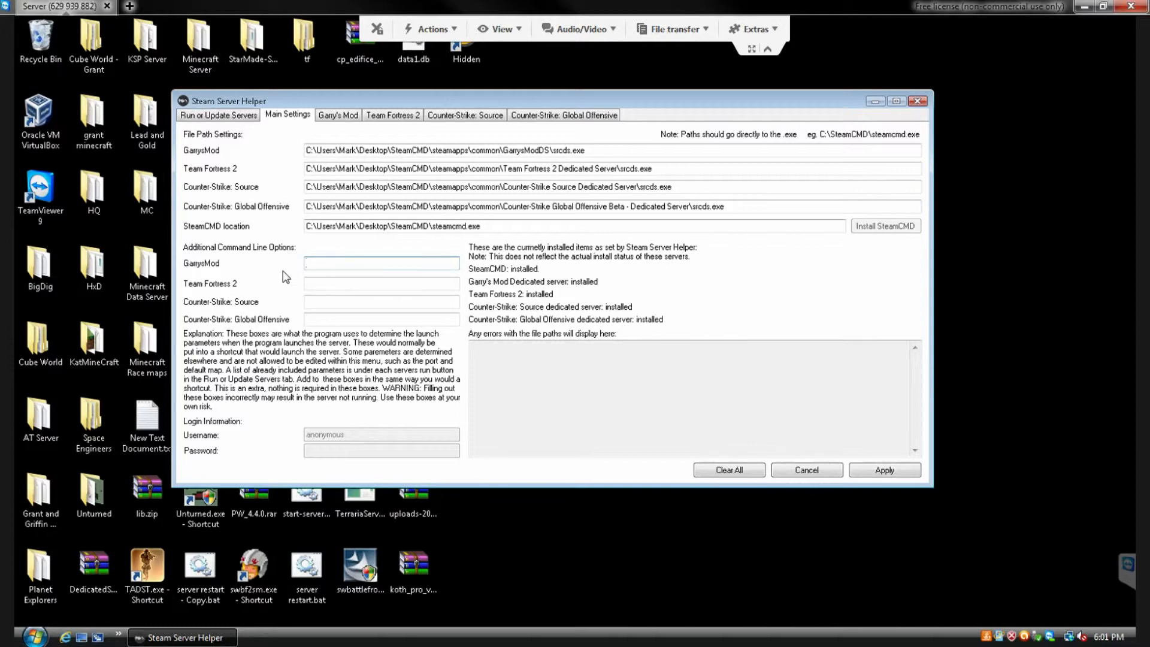
pyautogui.click(230, 117)
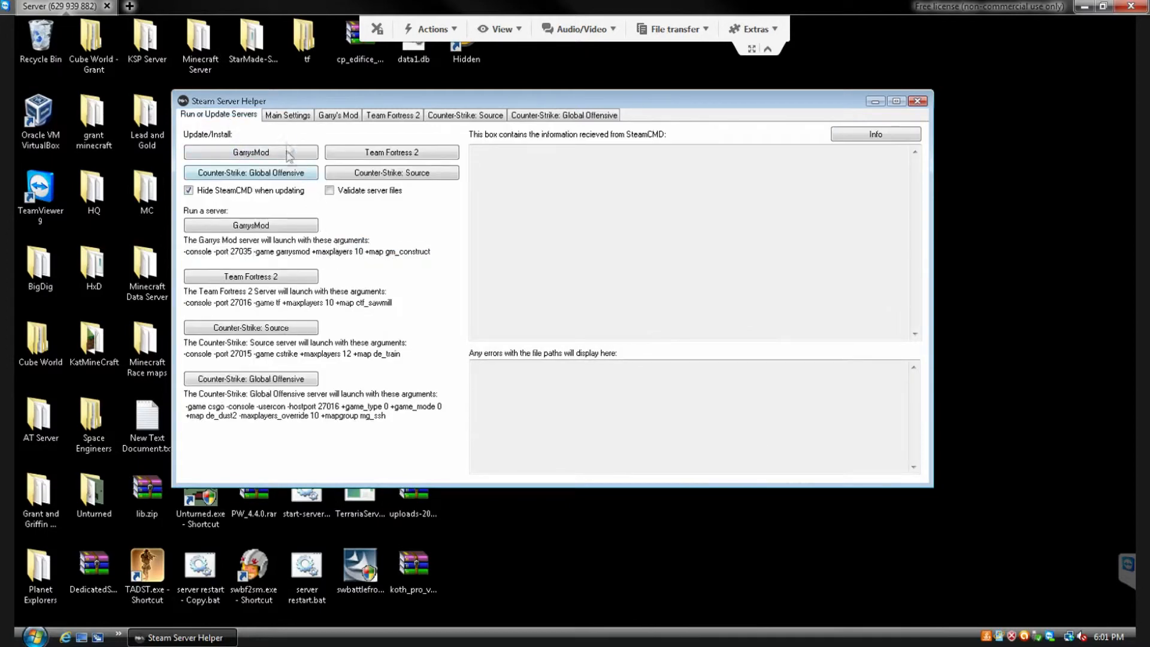
pyautogui.click(287, 115)
pyautogui.click(329, 263)
pyautogui.write('+')
pyautogui.write('co')
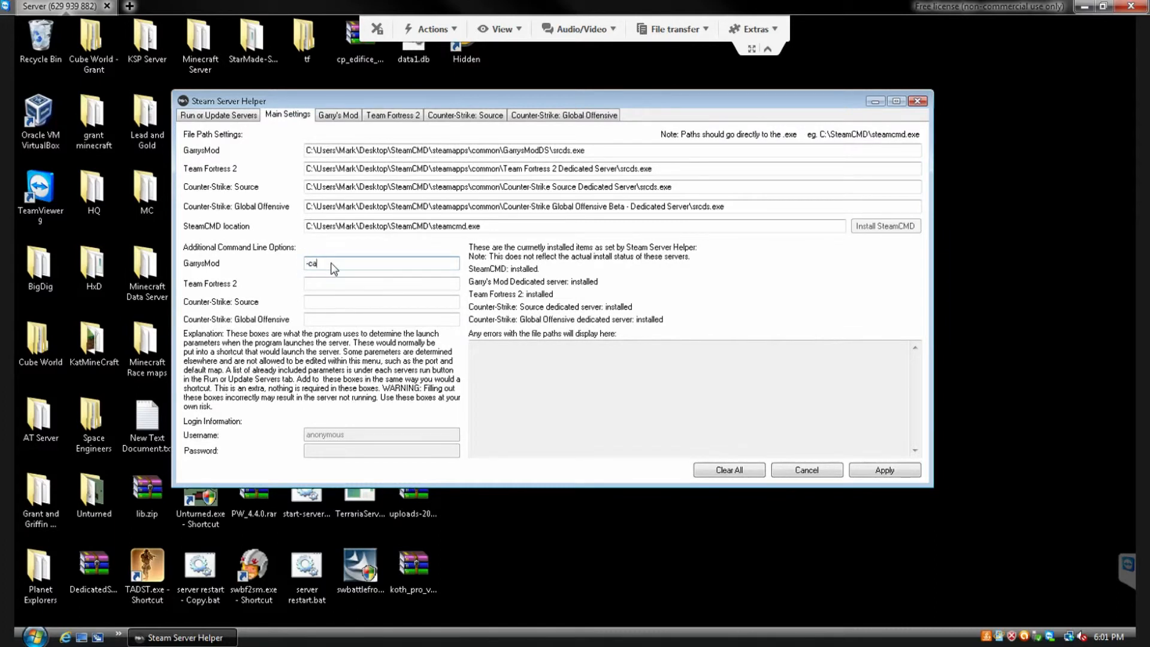
pyautogui.write('mmand')
pyautogui.click(897, 476)
pyautogui.click(223, 116)
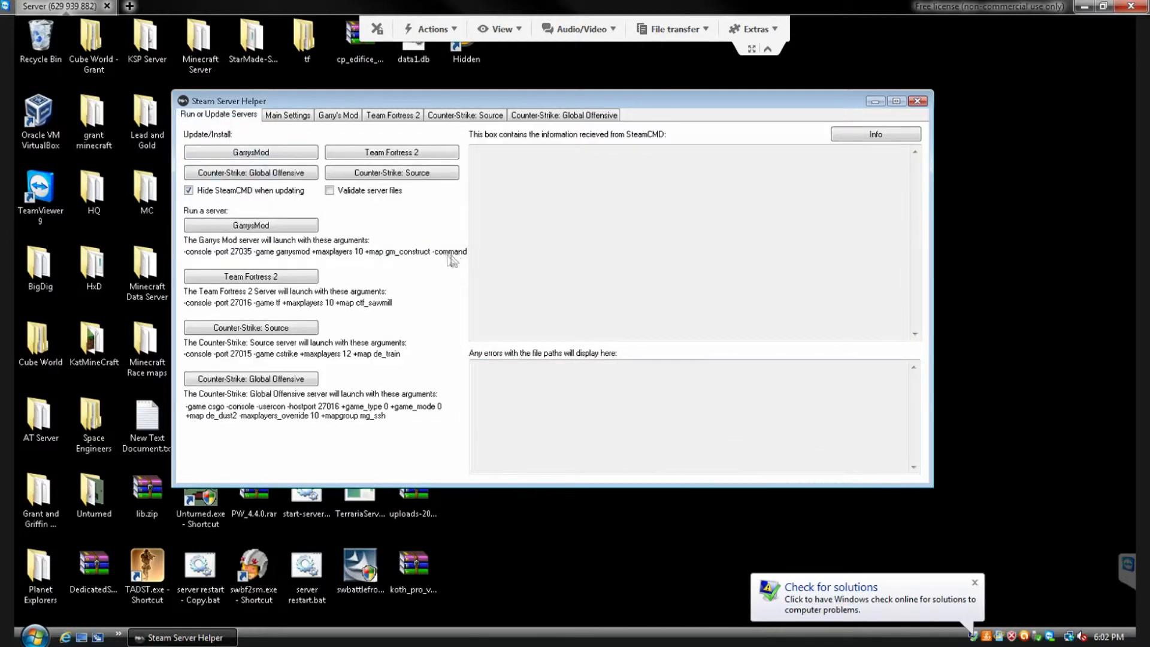
# - Delete the GarrysMod additional command line option without applying it, and check the launch arguments again
pyautogui.click(290, 115)
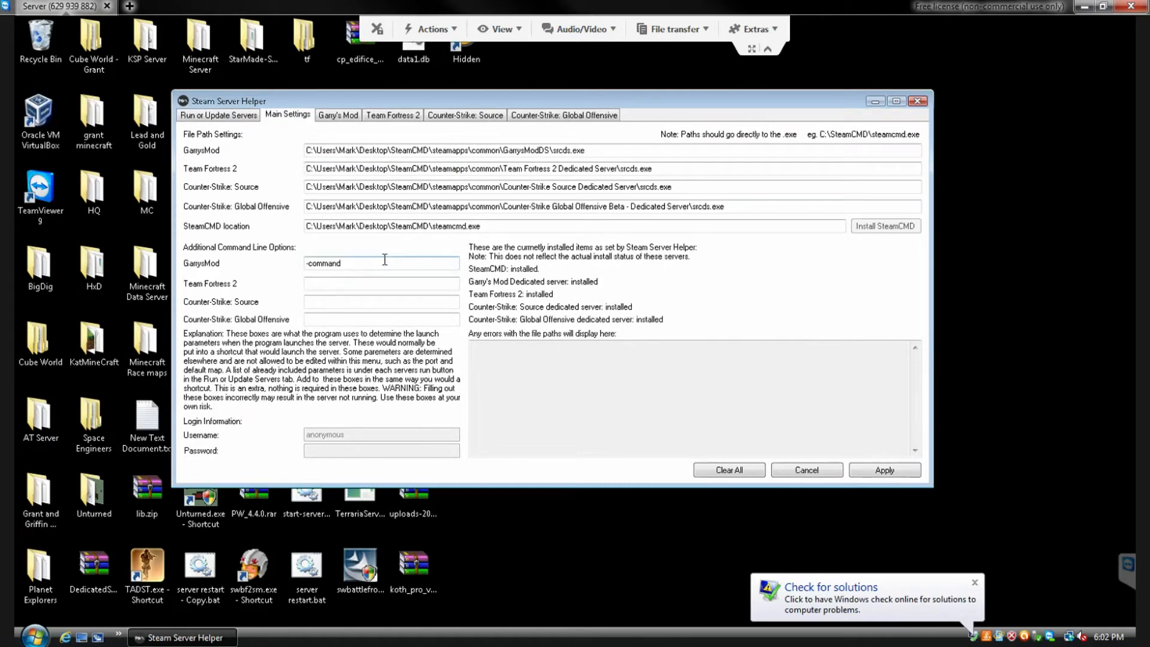
pyautogui.moveTo(381, 262); pyautogui.dragTo(302, 262)
pyautogui.press('Delete')
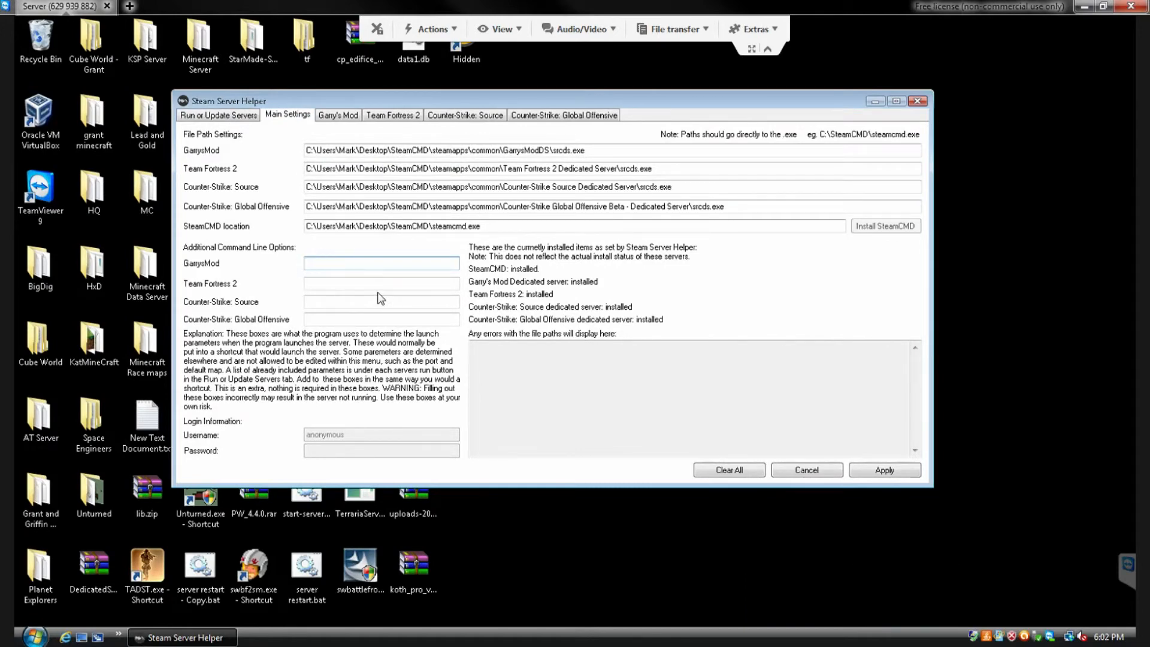
pyautogui.click(344, 316)
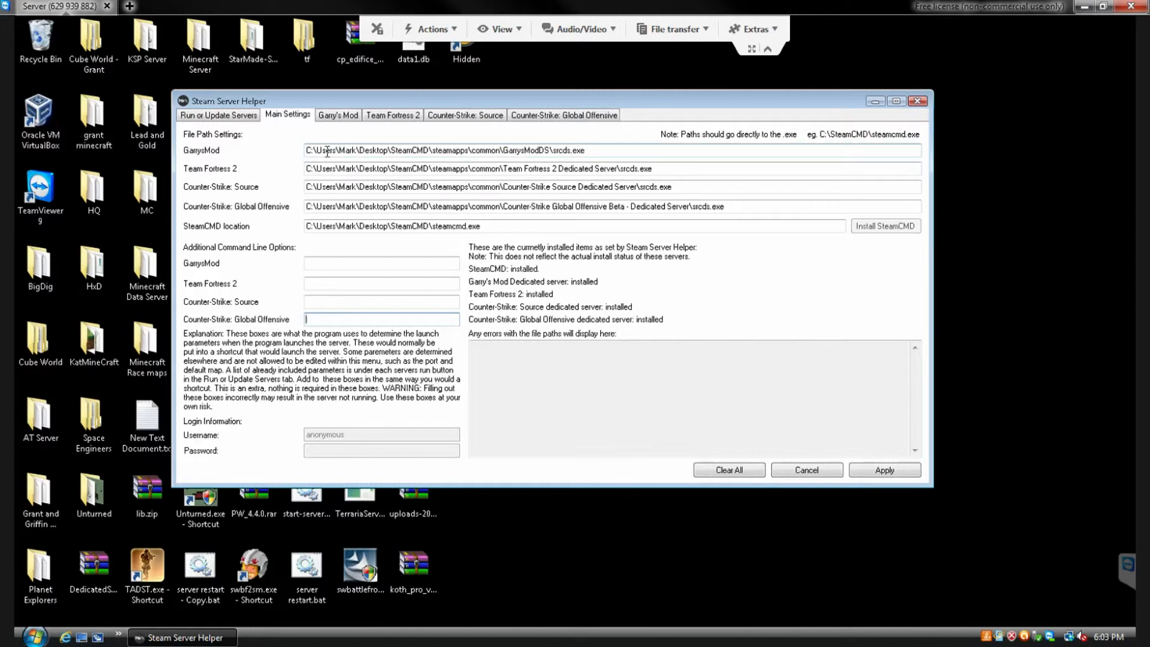
pyautogui.click(243, 118)
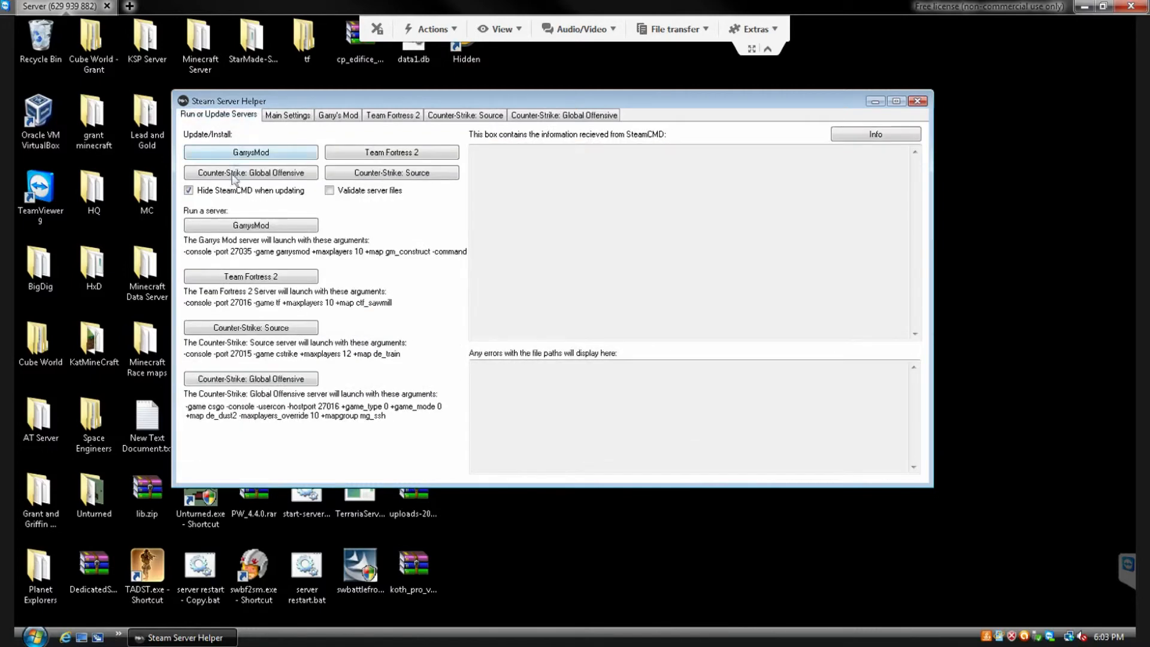
# - Clear all fields in the main settings and cancel to reload the saved values
pyautogui.click(286, 116)
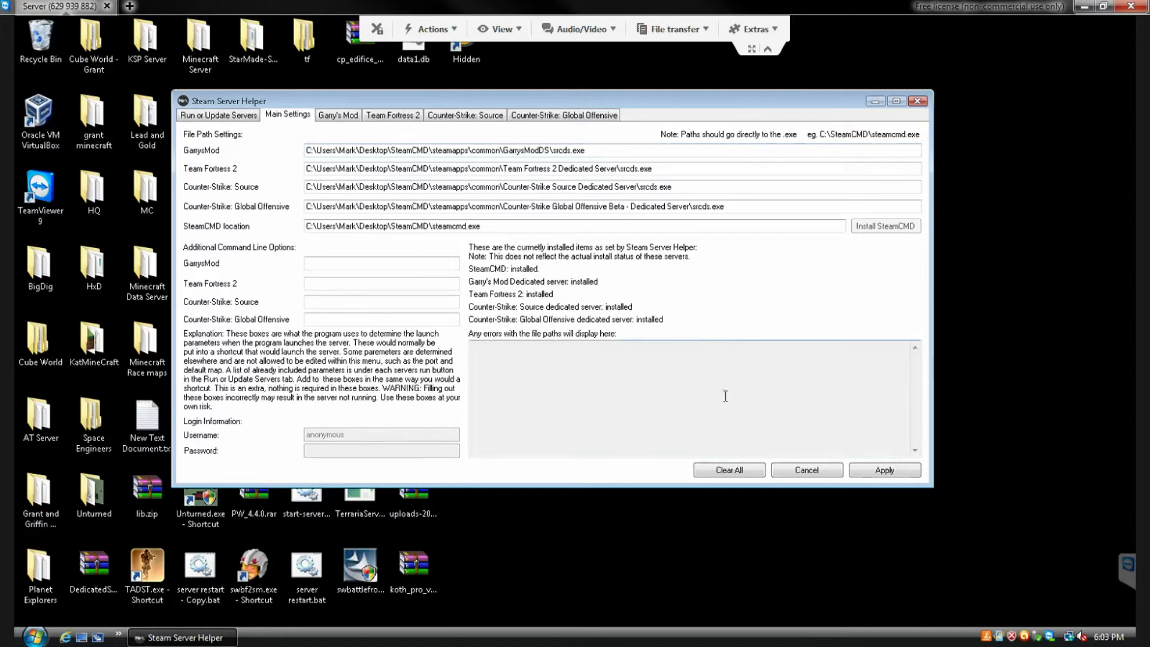
pyautogui.click(736, 473)
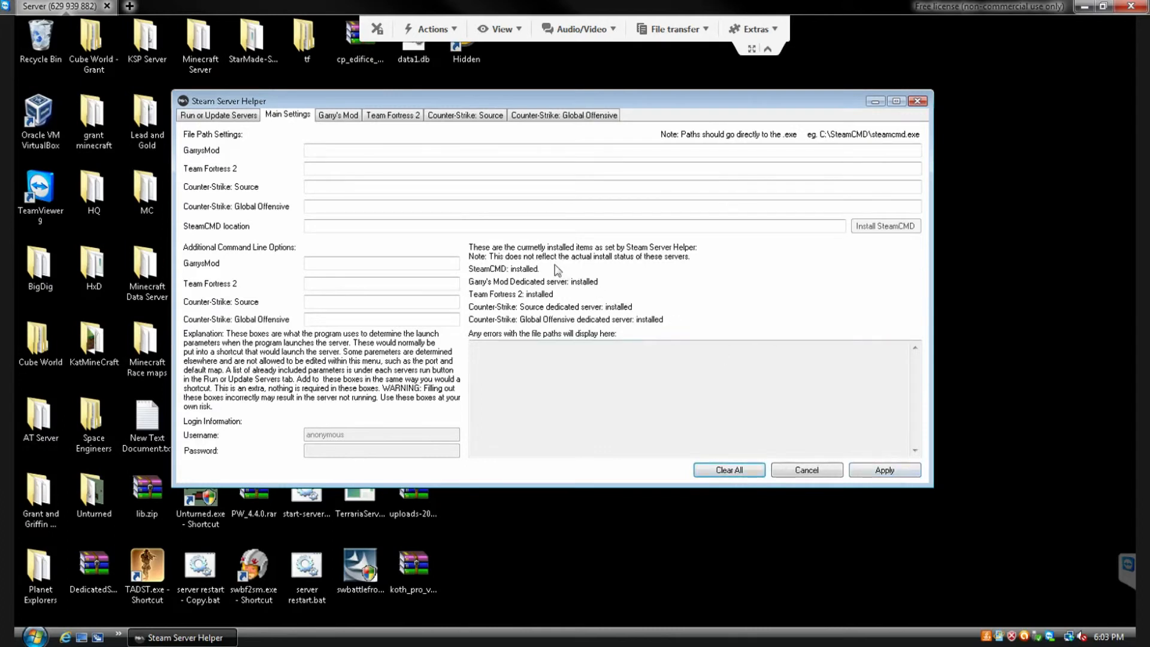
pyautogui.click(818, 474)
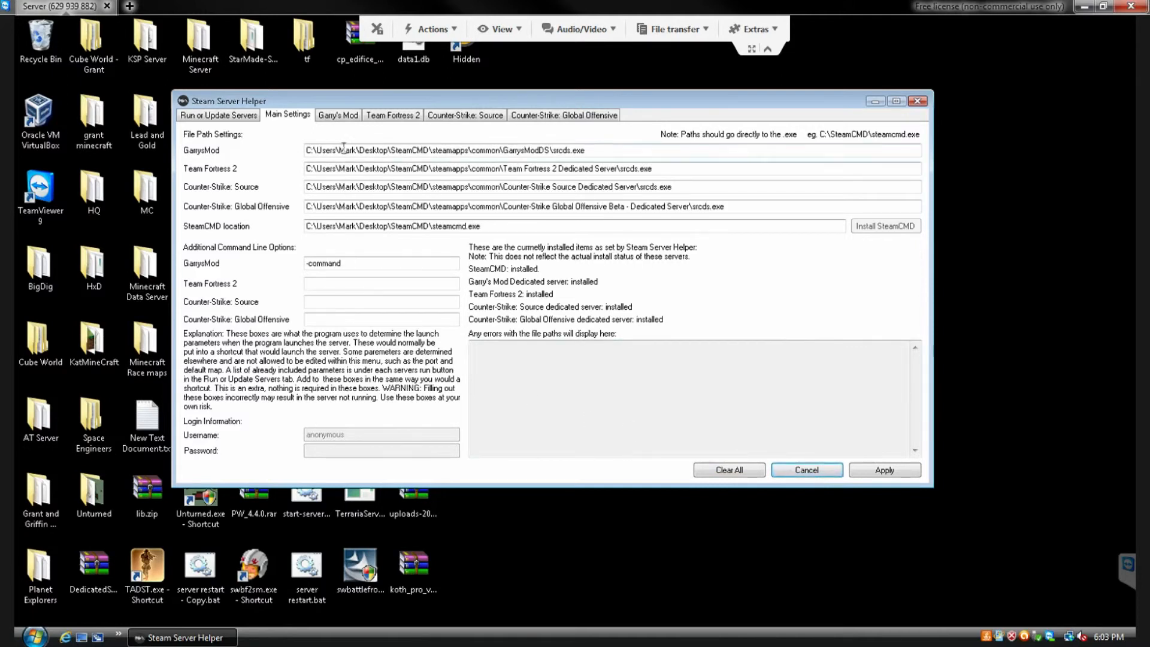
# - Remove -command from the GarrysMod additional command line options and apply the settings
pyautogui.moveTo(367, 261); pyautogui.dragTo(286, 262)
pyautogui.press('BackSpace')
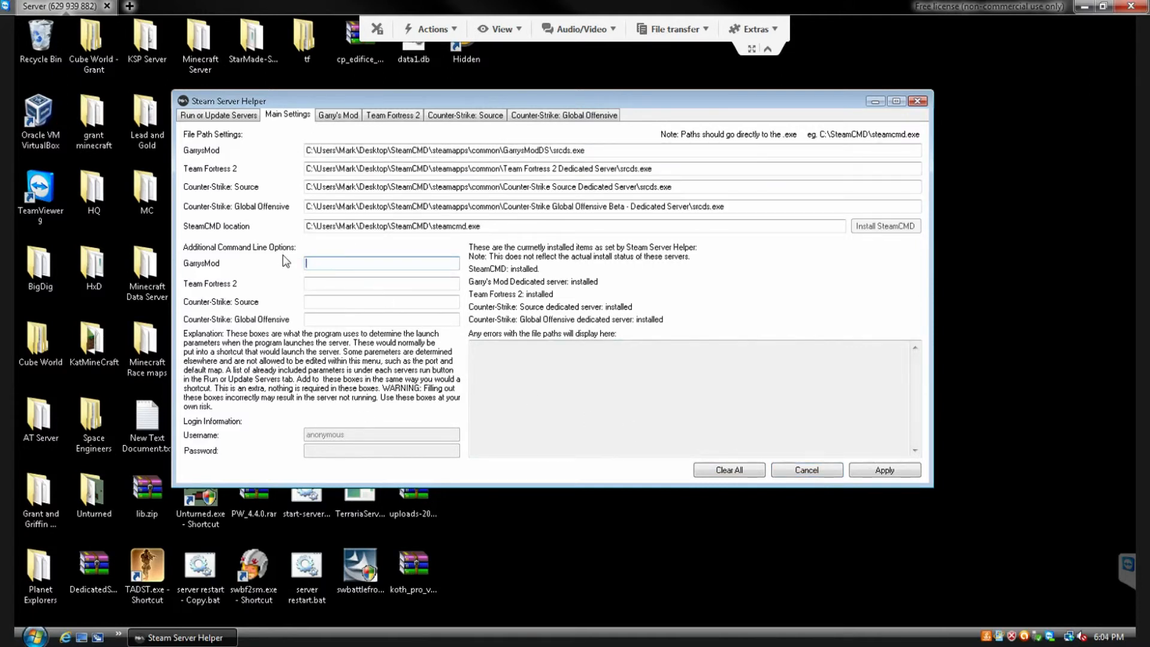
pyautogui.click(897, 466)
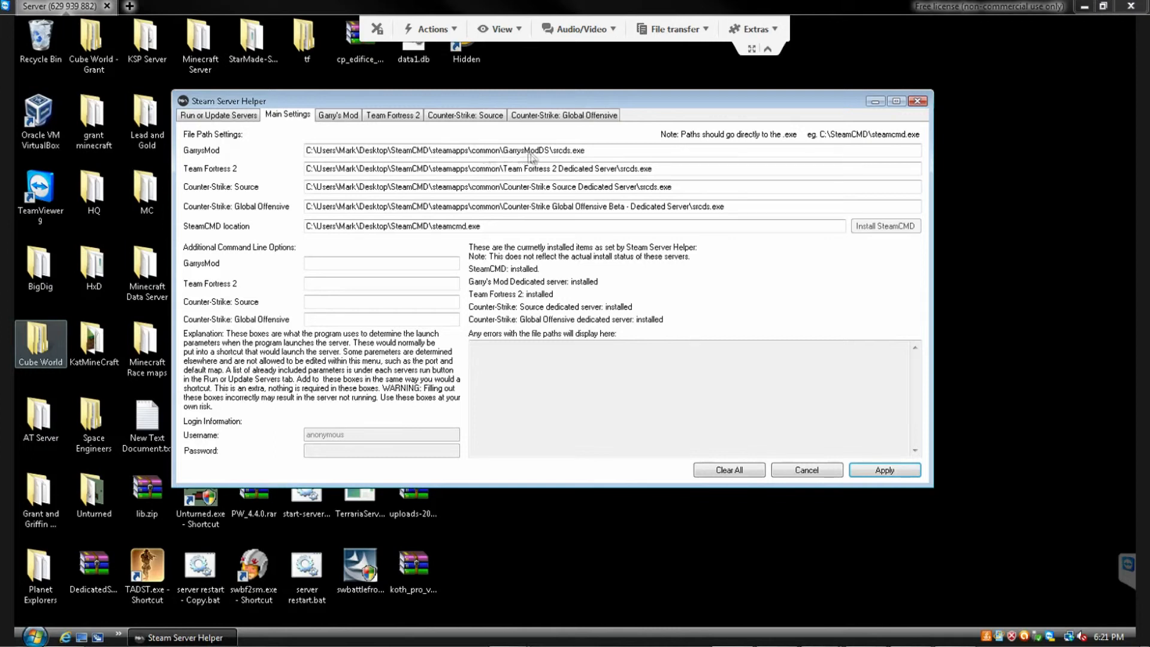
# - Shorten the GarrysMod file path so that it ends at steamapps\common\ and apply the settings
pyautogui.click(623, 150)
pyautogui.moveTo(624, 148); pyautogui.dragTo(505, 149)
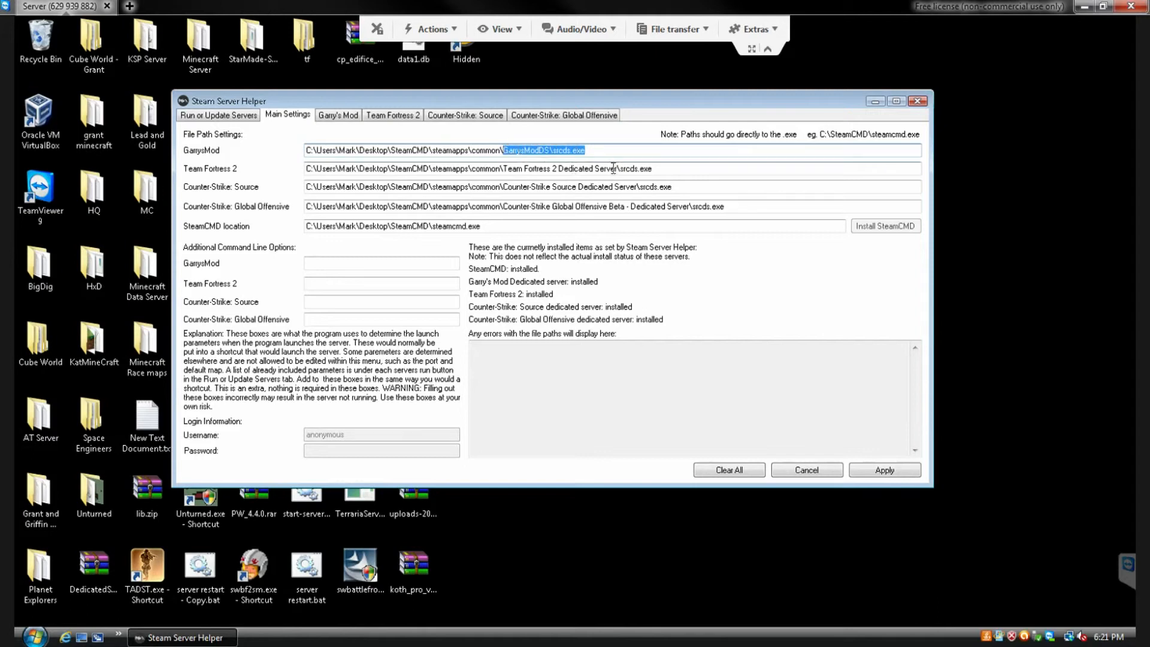
pyautogui.press('BackSpace')
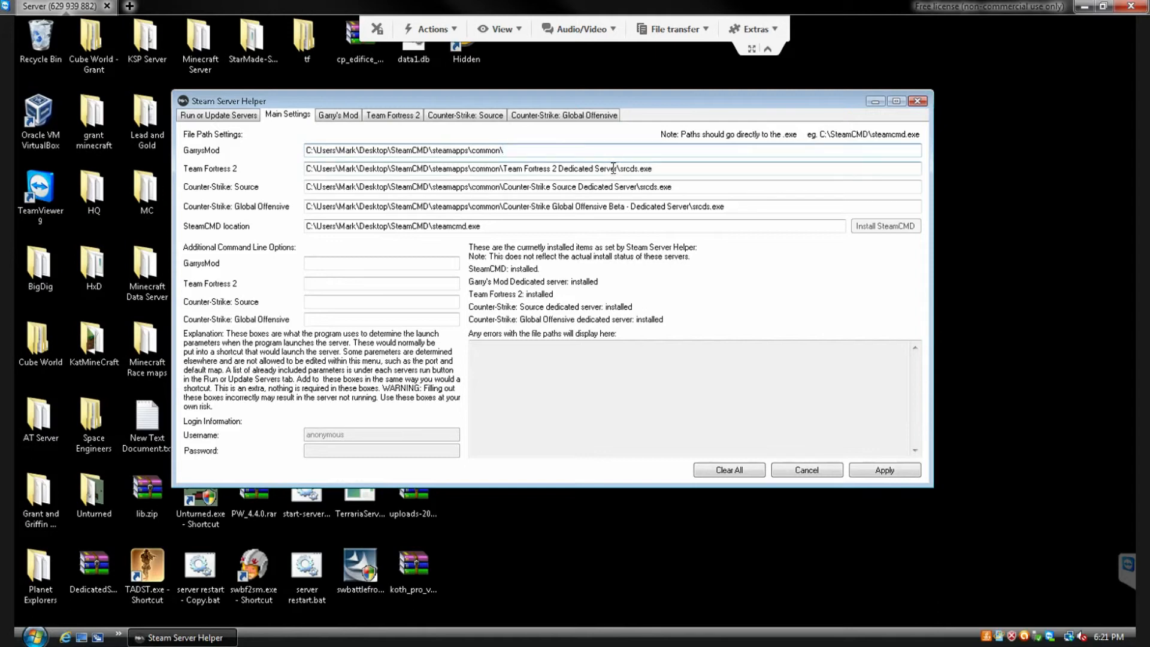
pyautogui.click(881, 472)
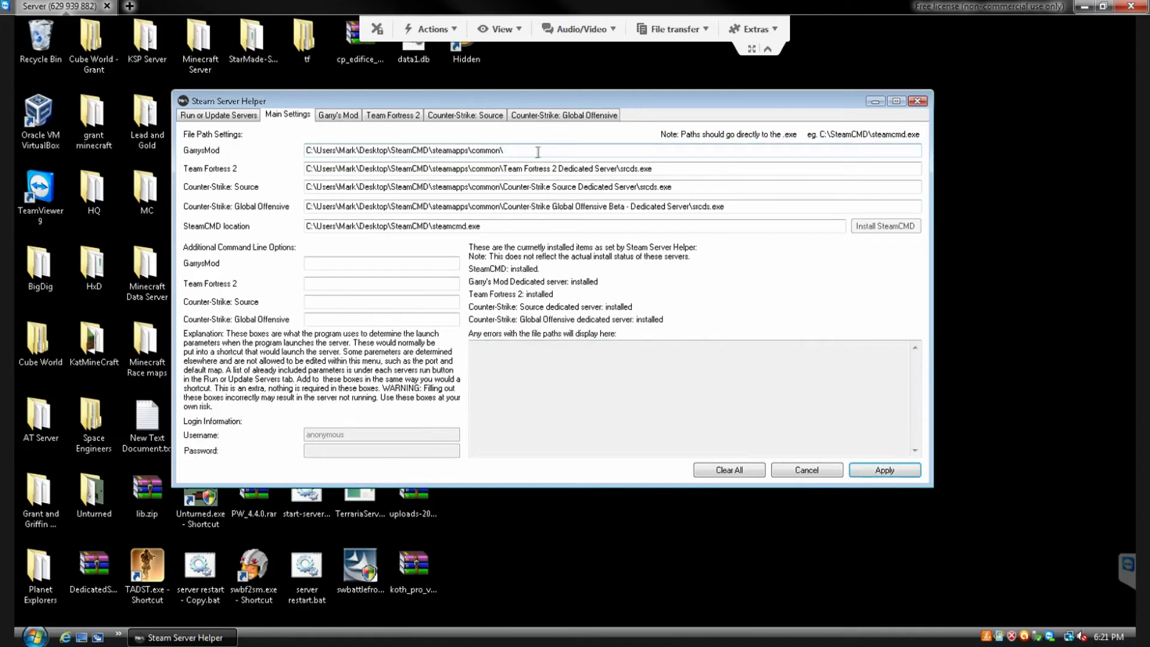
# - Empty the GarrysMod file path, apply the settings to restore its default path, and return to the server launch options
pyautogui.click(556, 151)
pyautogui.moveTo(512, 150); pyautogui.dragTo(299, 153)
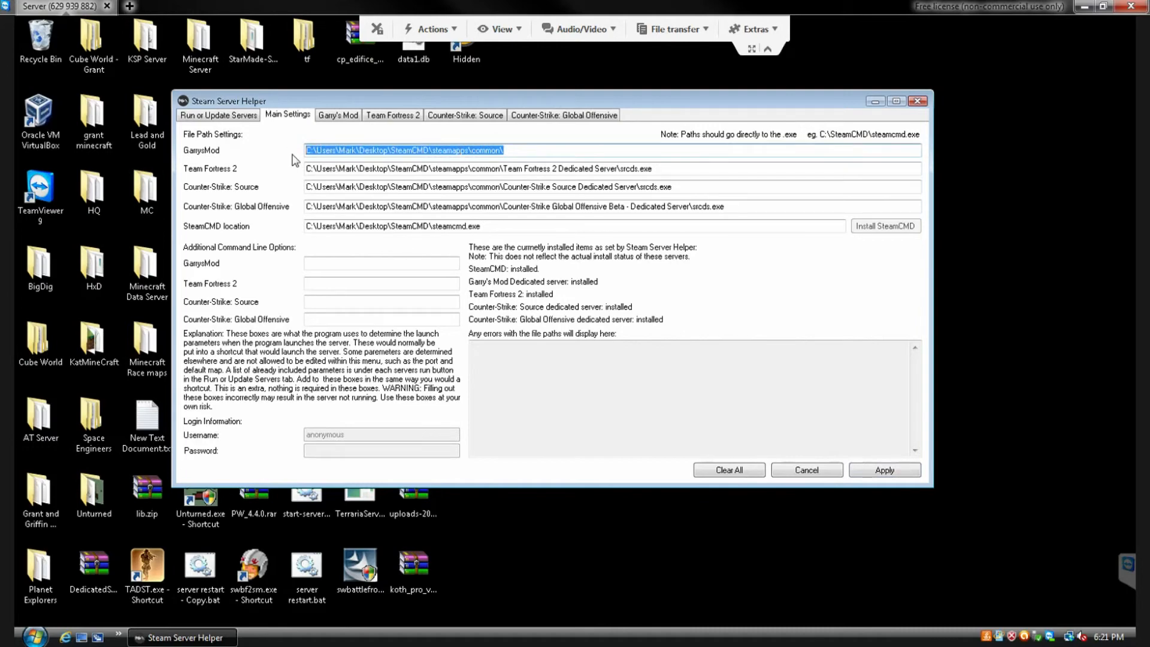
pyautogui.press('BackSpace')
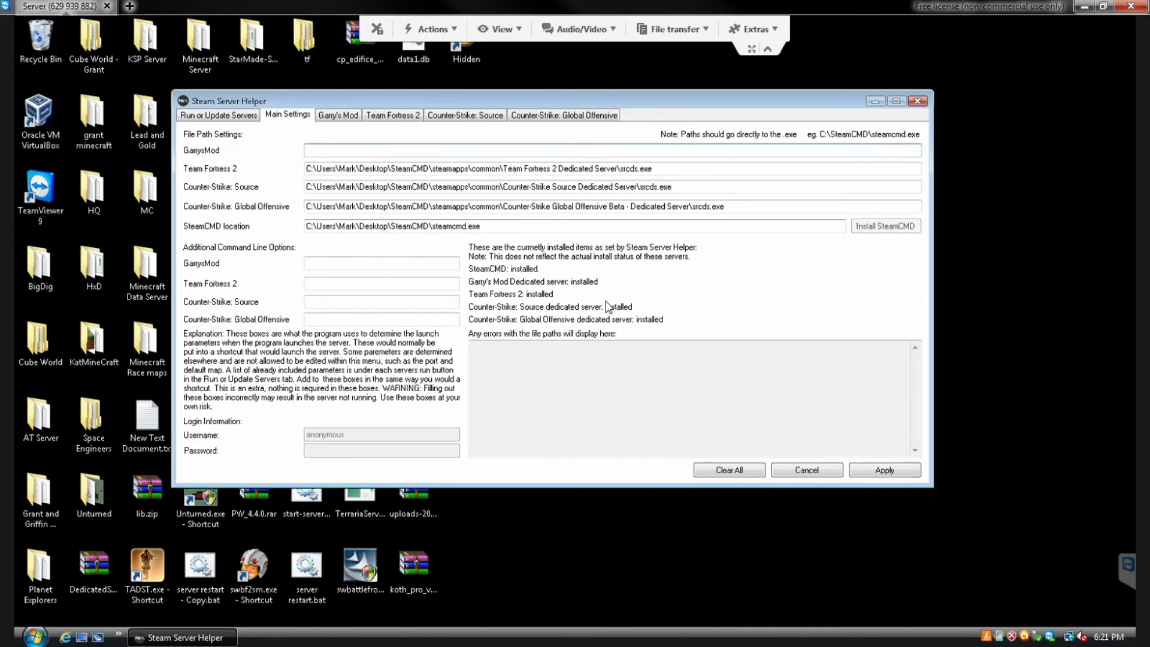
pyautogui.click(891, 471)
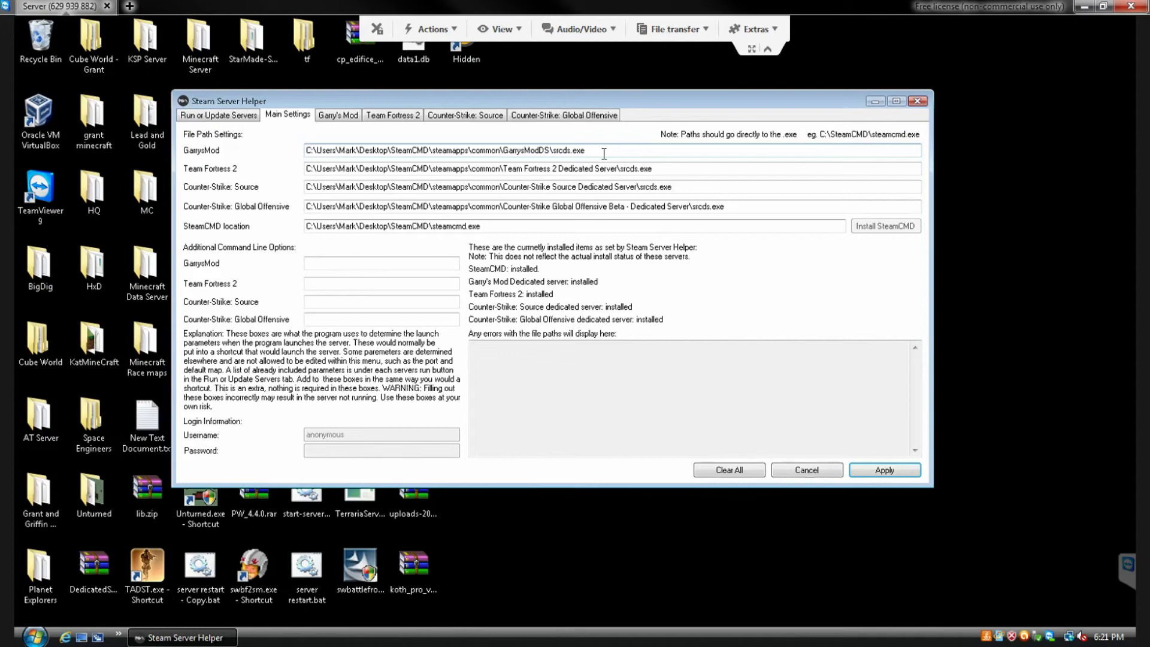
pyautogui.click(240, 114)
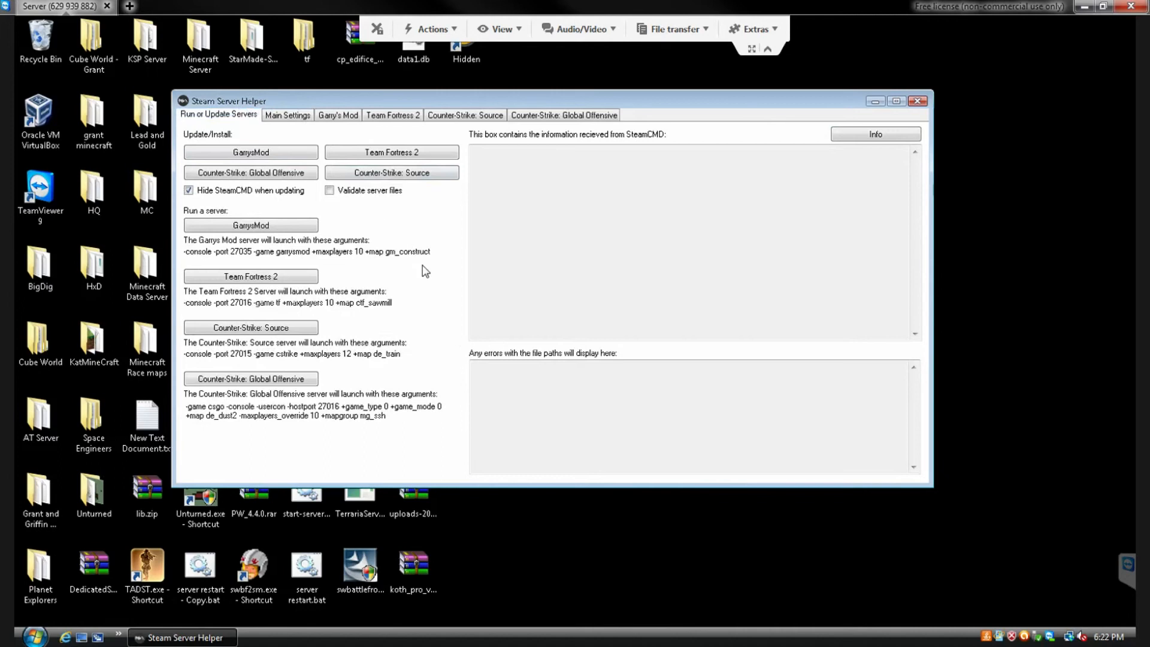